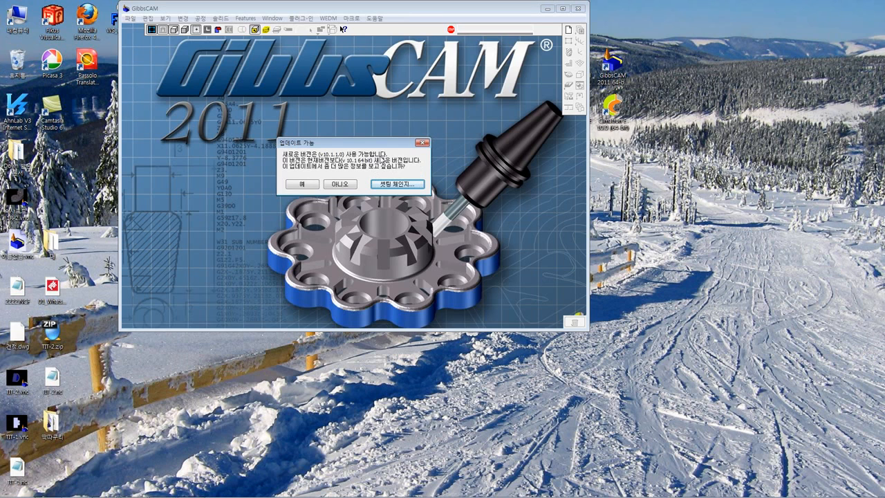
Open the online update page from the GibbsCAM update notice and view the installer's available languages, leaving Korean selected
drag(384, 153, 420, 114)
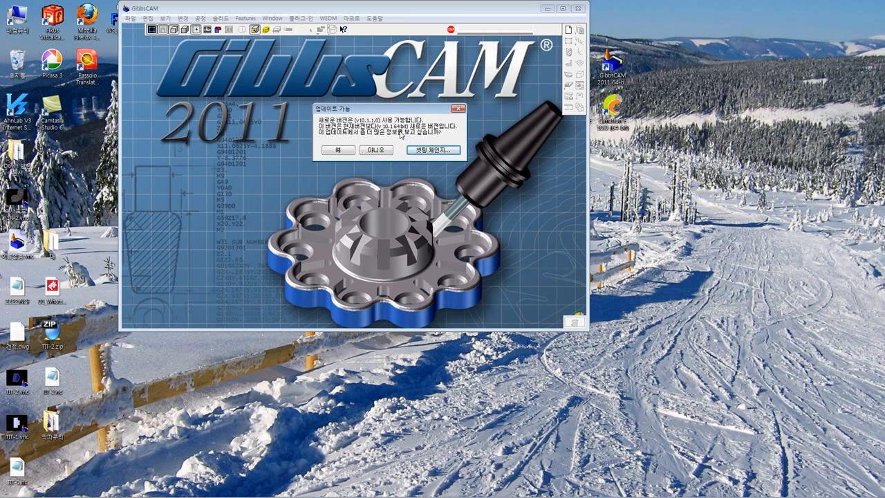
click(346, 153)
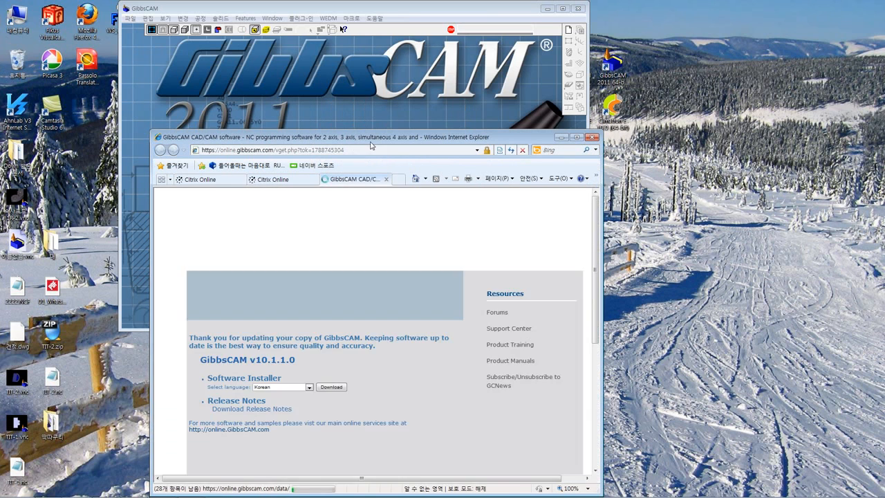
drag(372, 140, 388, 34)
click(386, 107)
right_click(386, 108)
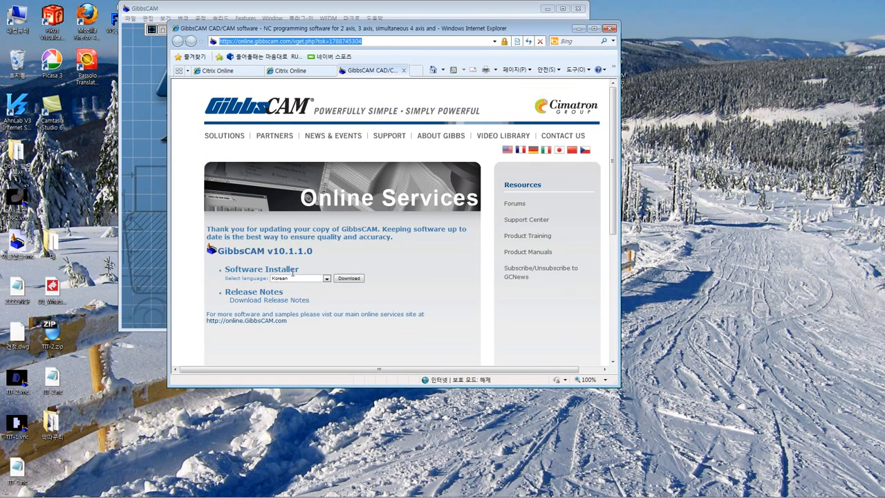
click(327, 279)
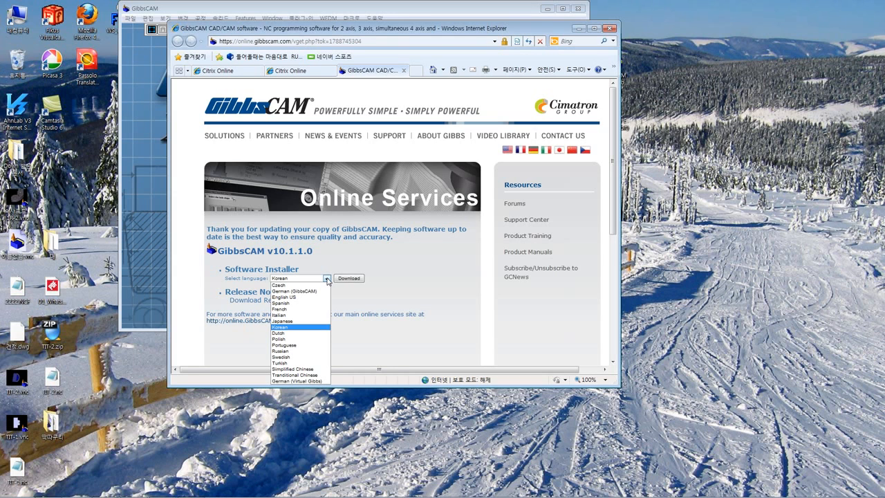
click(398, 287)
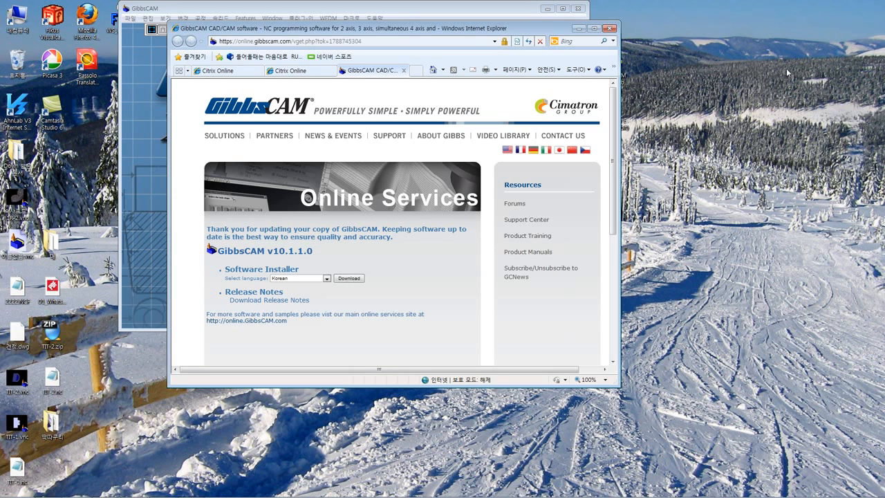
Open the v10.1.1 release notes from the update page, allowing only securely delivered content
click(297, 304)
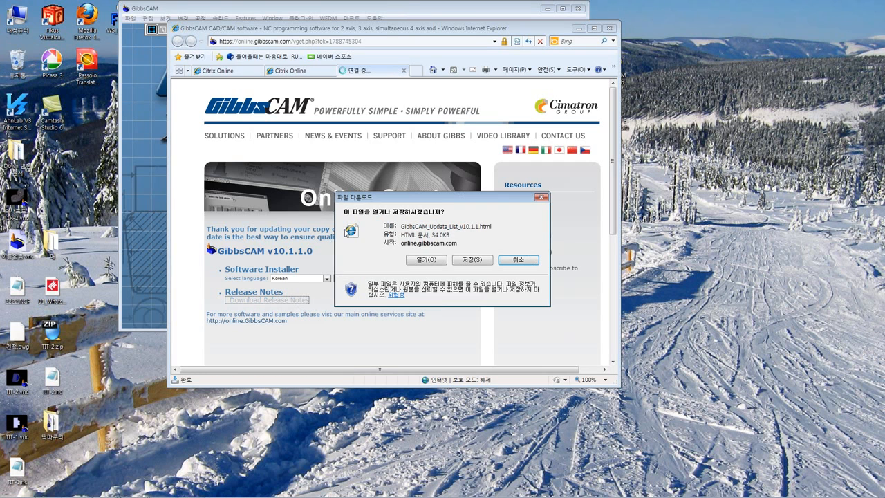
click(435, 262)
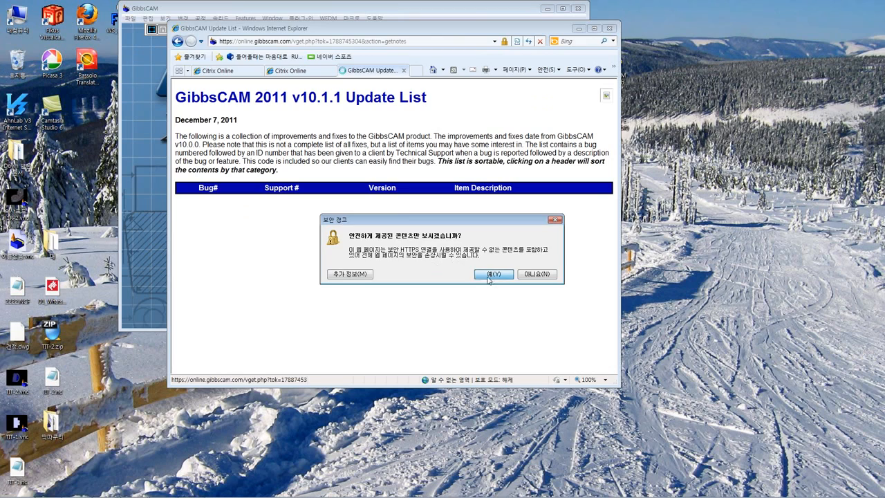
click(489, 277)
Read through the GibbsCAM 2011 v10.1.1 update list to its end, and close the browser with all its tabs
scroll(484, 269, down, 1)
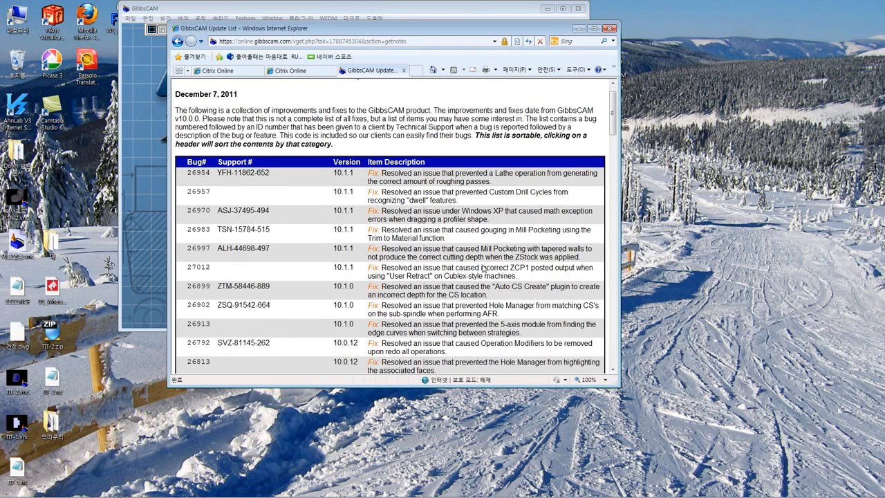
scroll(484, 269, down, 5)
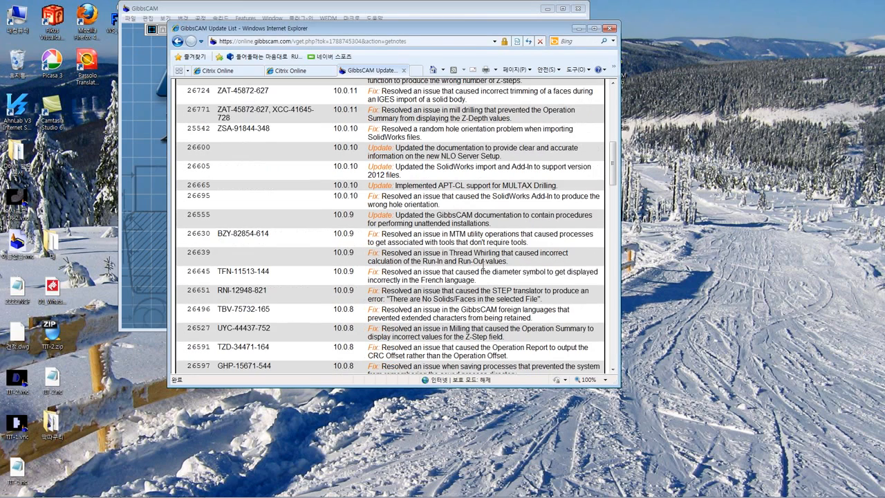
scroll(483, 269, down, 10)
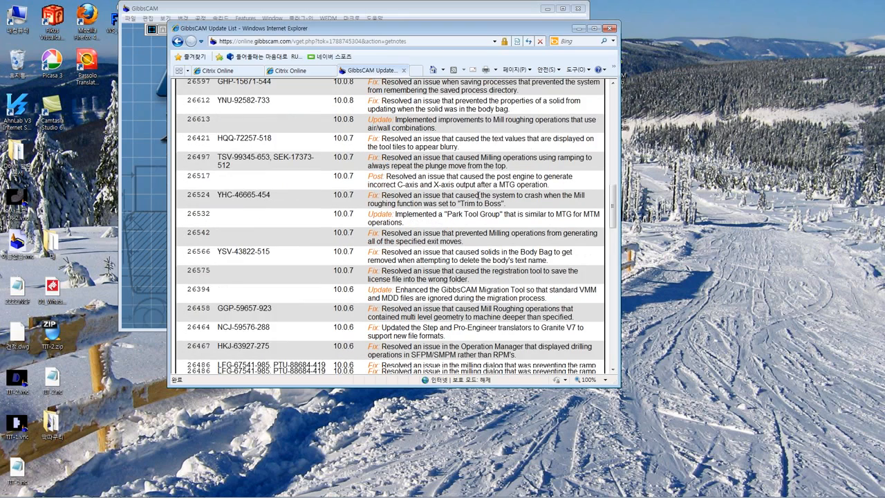
scroll(480, 196, down, 20)
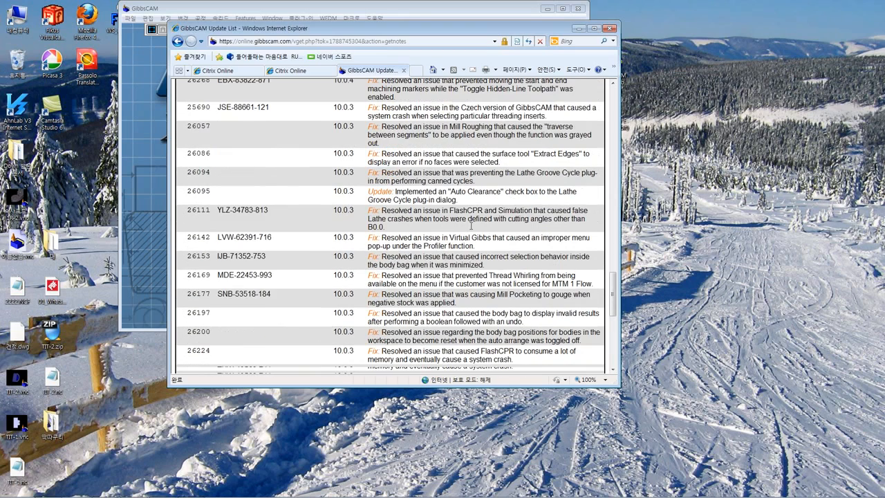
scroll(471, 226, down, 9)
scroll(471, 226, down, 1)
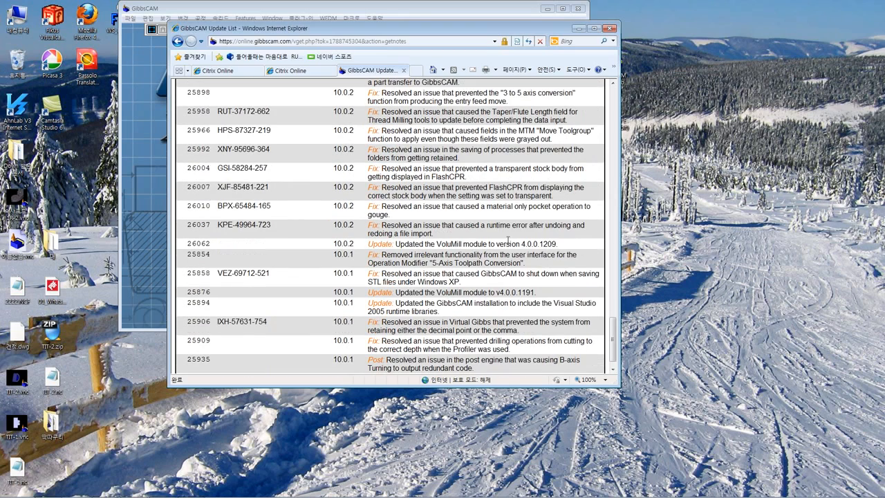
scroll(510, 247, down, 1)
scroll(510, 247, down, 1)
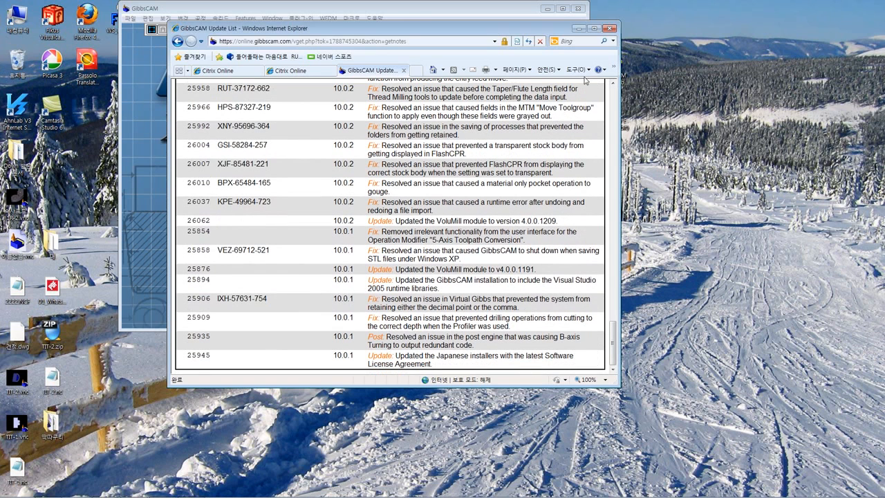
click(610, 29)
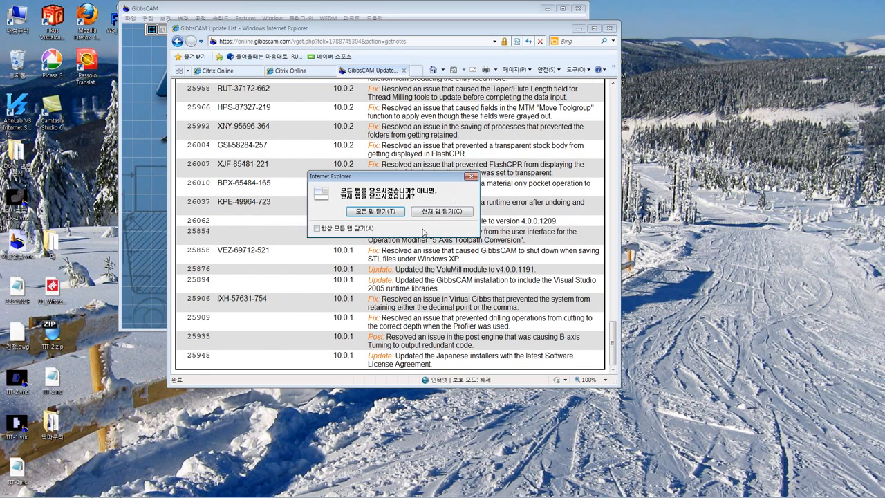
click(392, 215)
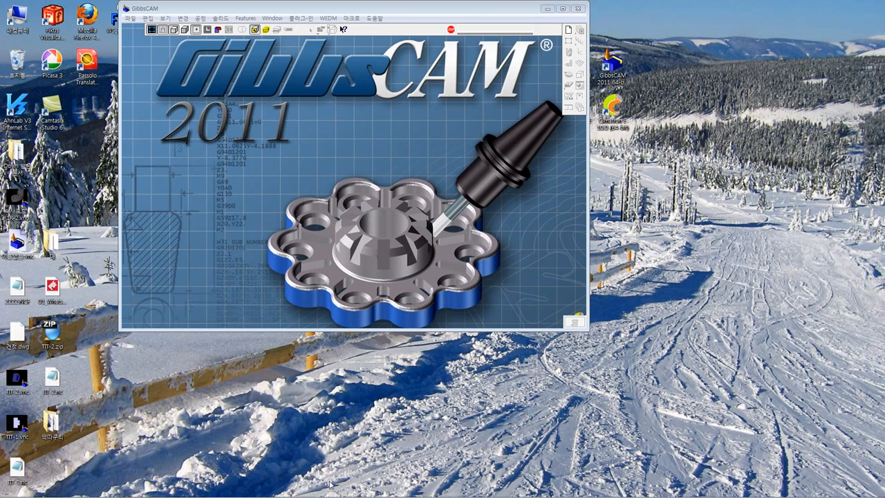
Switch to the PowerPoint presentation to view the slide on automatic updates and simplified installation, and minimize it
mouse_move(337, 494)
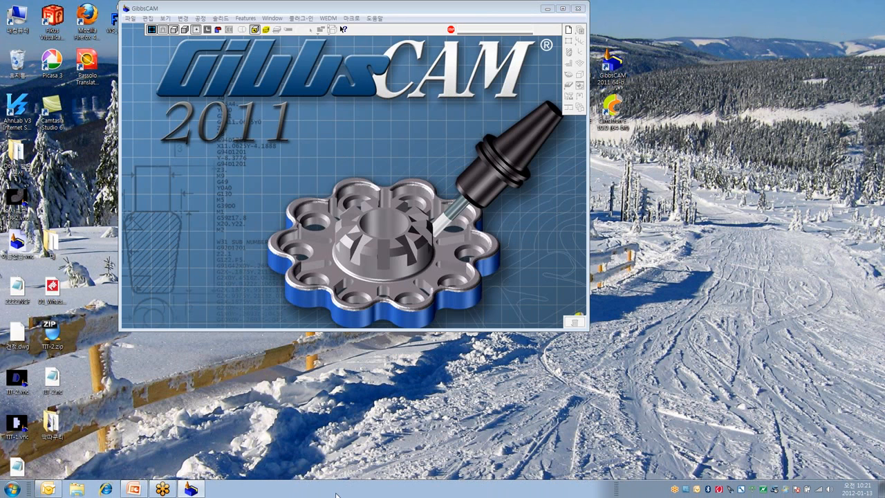
click(135, 489)
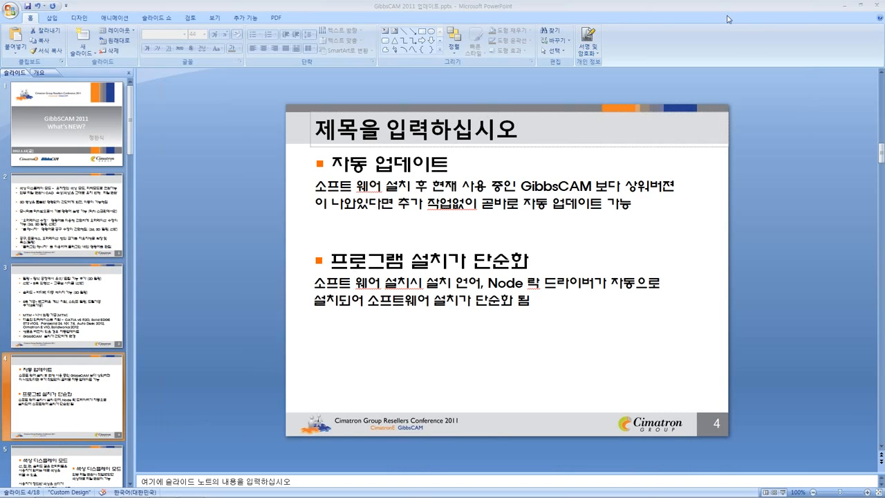
click(843, 6)
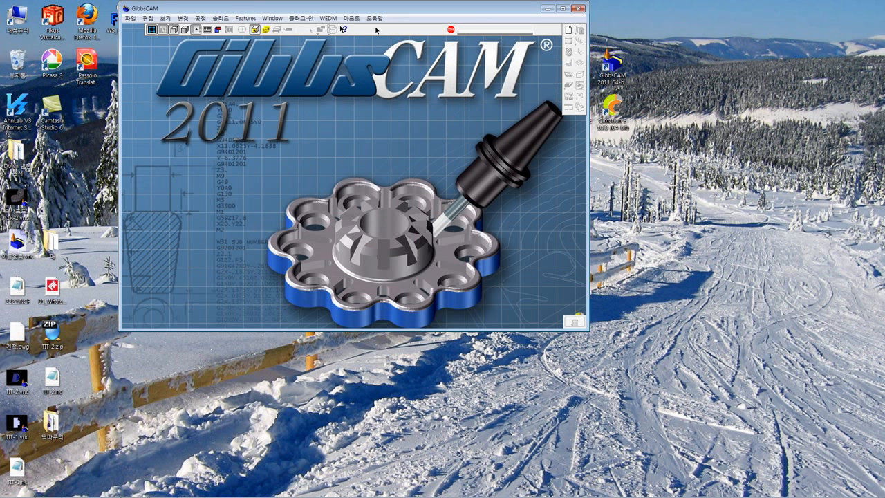
Reposition the GibbsCAM 2011 window and close the program
drag(358, 9, 420, 17)
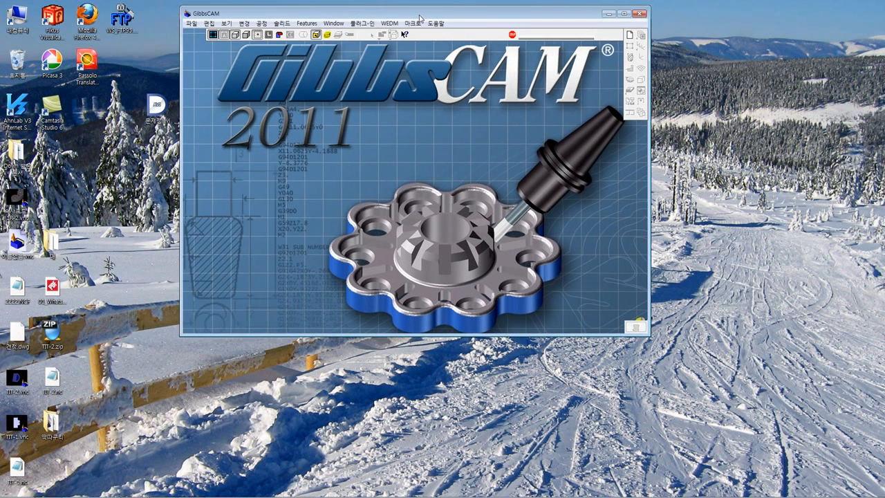
click(639, 14)
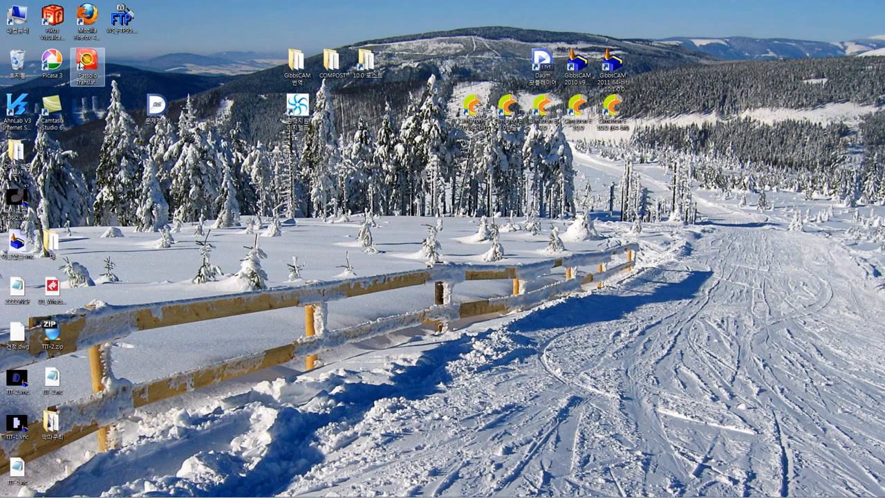
Switch to Windows Explorer and open the GibbsCAM V9,3 folder on drive D
click(17, 22)
double_click(15, 22)
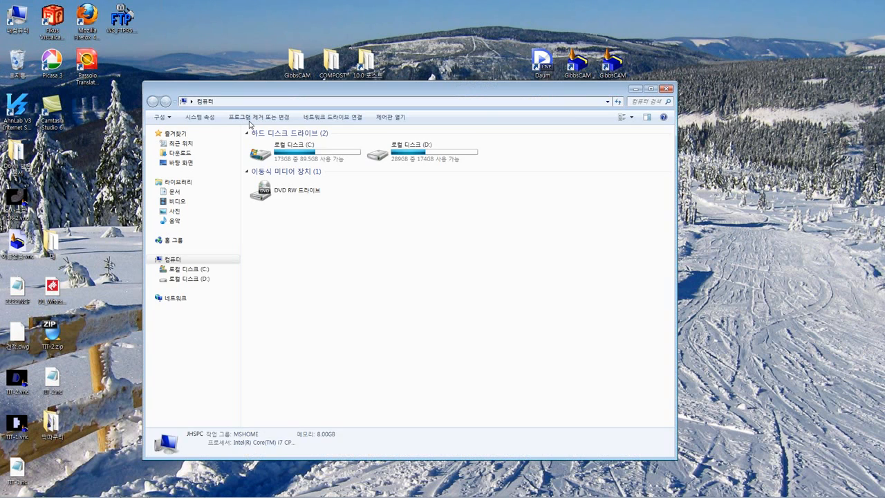
click(407, 156)
double_click(406, 165)
click(323, 252)
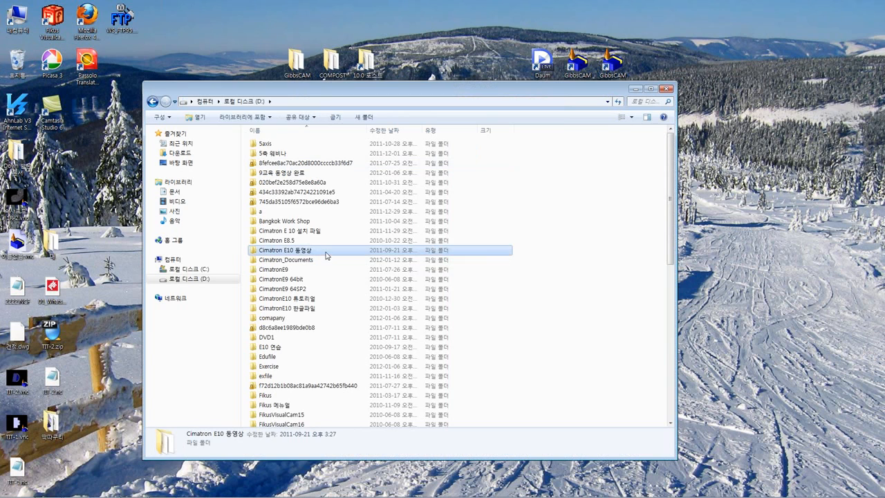
key(g)
key(g)
key(g)
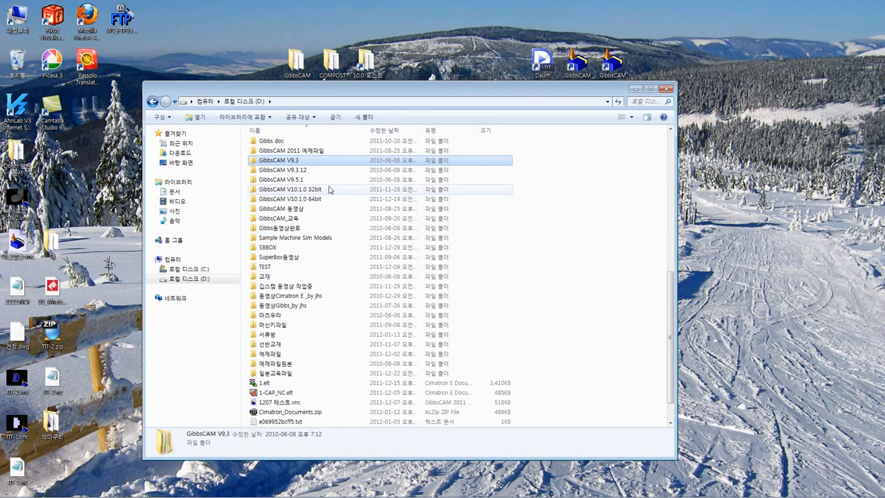
double_click(306, 163)
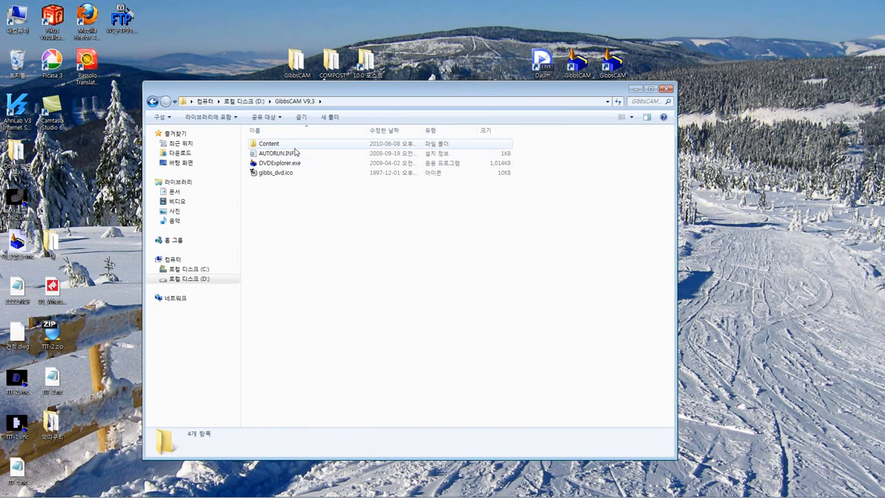
Open the Installer folder inside the Content folder of GibbsCAM V9,3
click(296, 144)
double_click(297, 145)
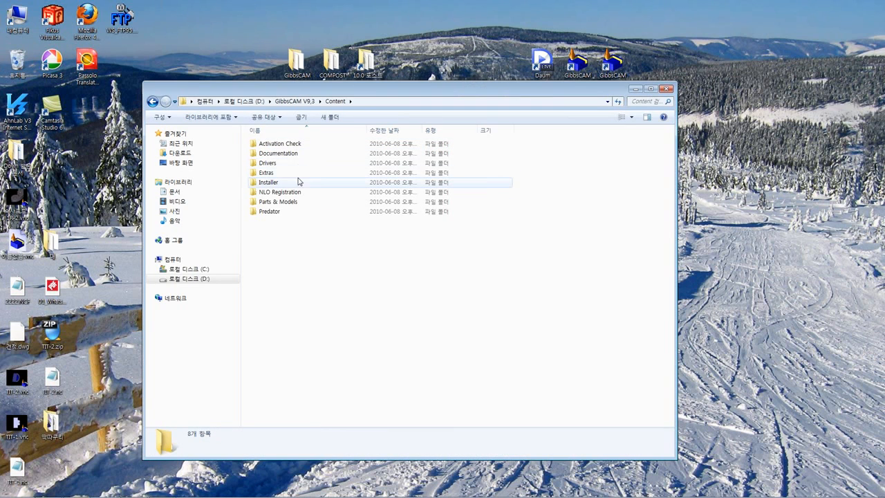
click(152, 101)
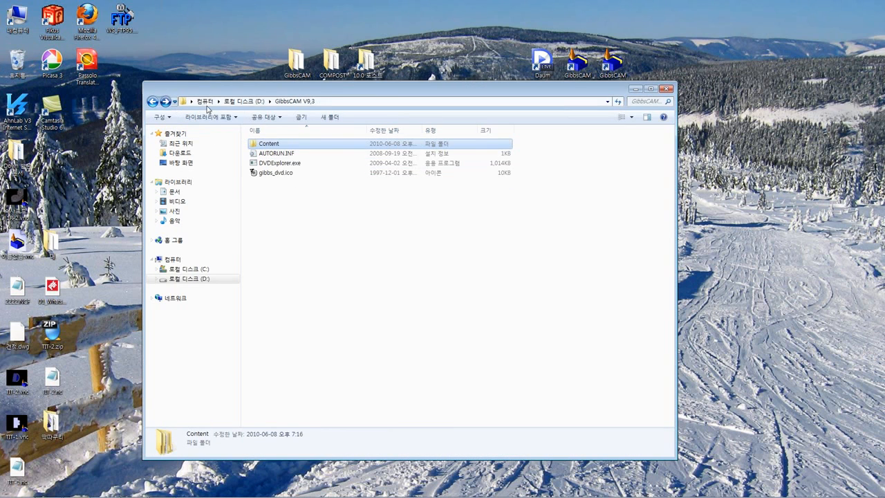
double_click(267, 145)
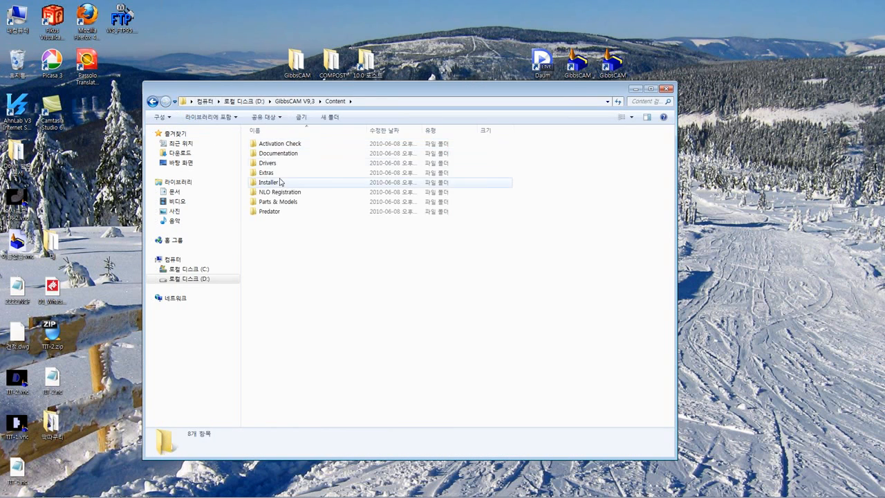
click(282, 184)
double_click(282, 184)
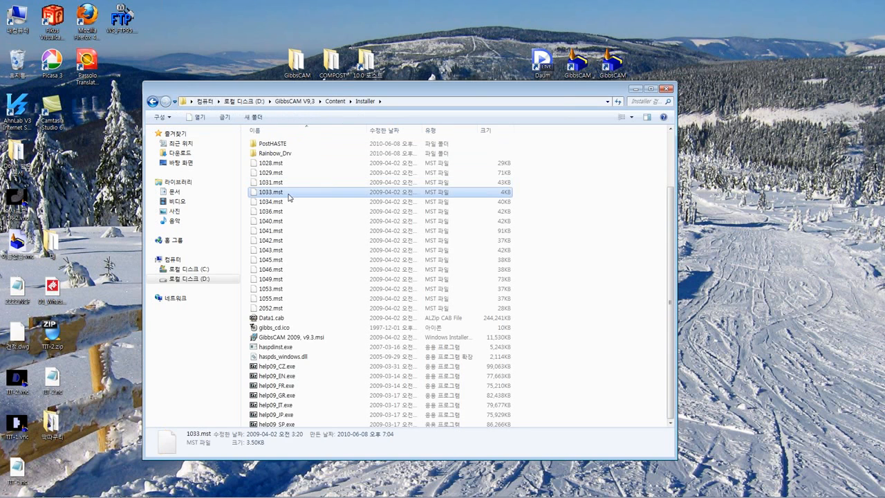
Run setup.exe from the Installer folder and start the GibbsCAM 2009 v9.3 installation with Korean as the setup language
scroll(289, 197, down, 2)
double_click(303, 413)
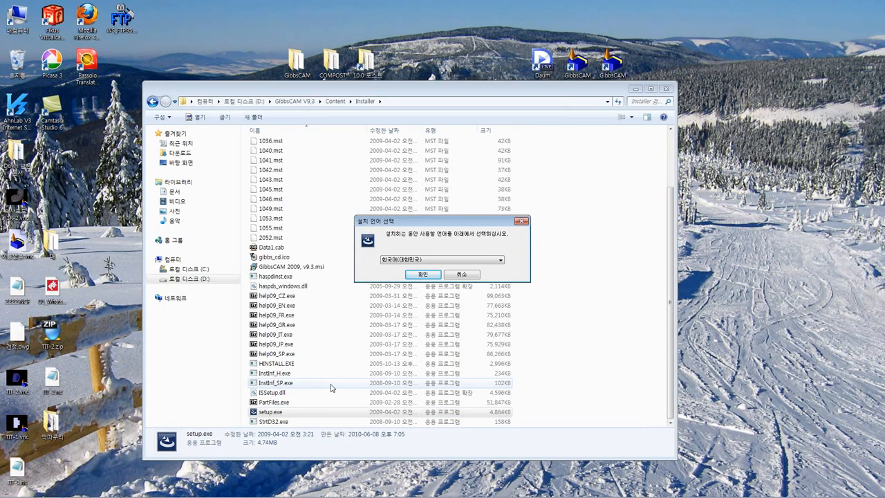
click(425, 274)
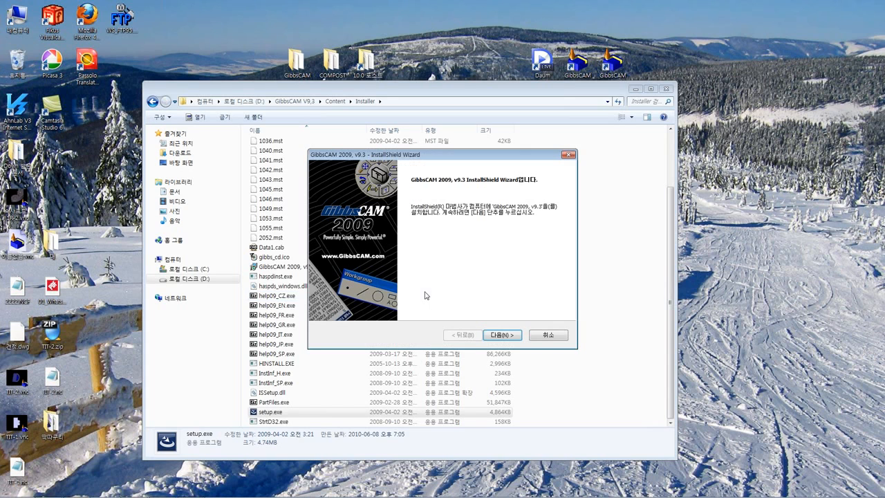
Accept the software license agreement and keep Korean as the GibbsCAM language to install
click(496, 338)
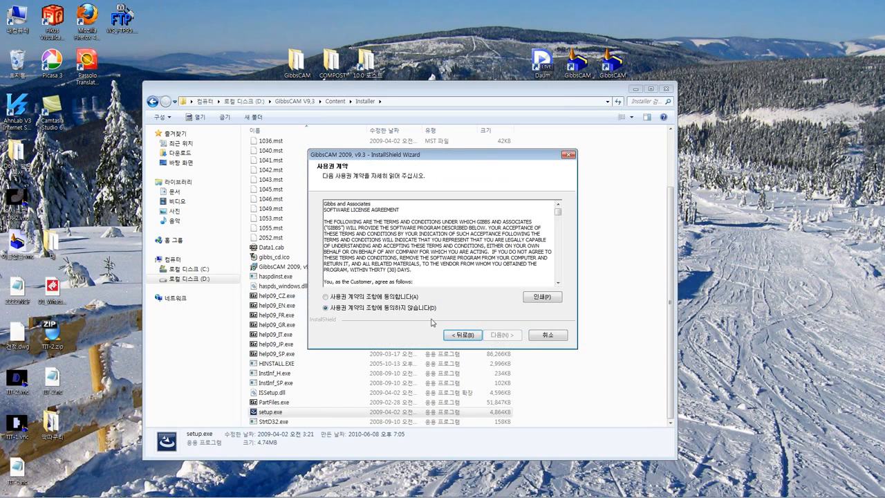
click(392, 302)
click(501, 336)
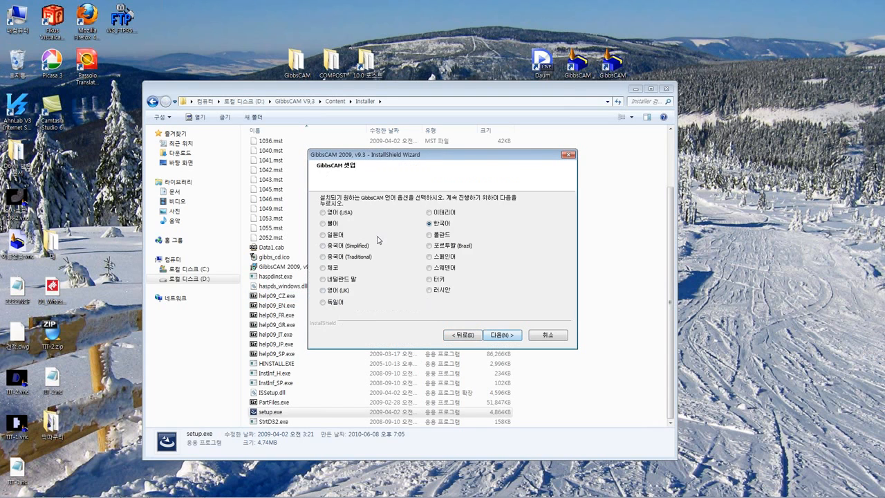
click(502, 337)
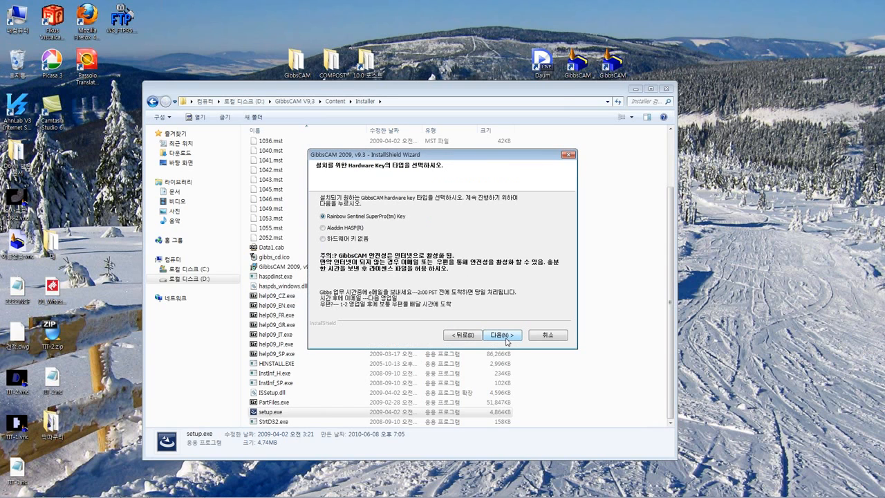
Choose Aladdin HASP as the hardware key type and accept C:\Program Files (x86)\Gibbs\GibbsCAM\9.3 as the destination folder
click(335, 229)
click(498, 336)
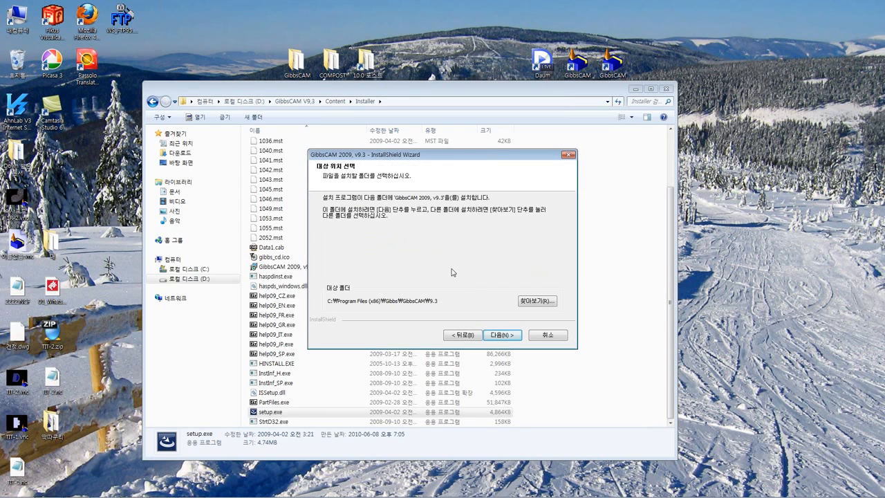
click(499, 337)
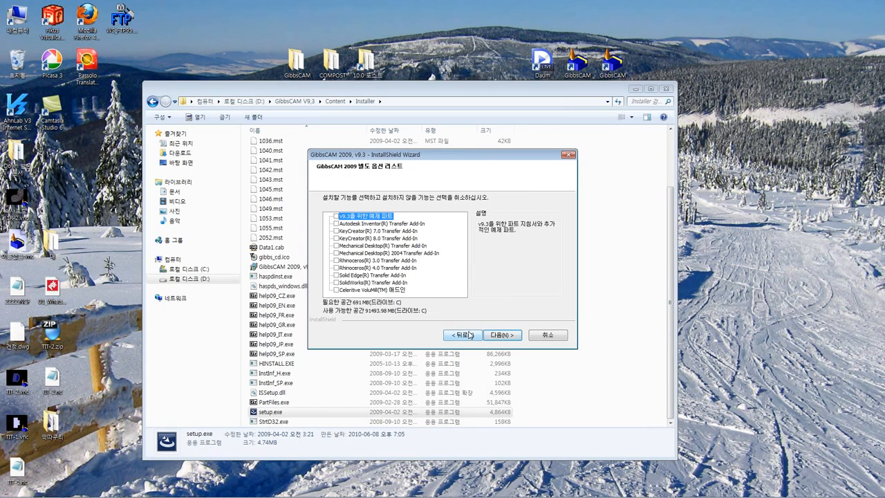
Cancel the GibbsCAM 2009 v9.3 installation at the optional features list and exit the InstallShield Wizard
click(552, 337)
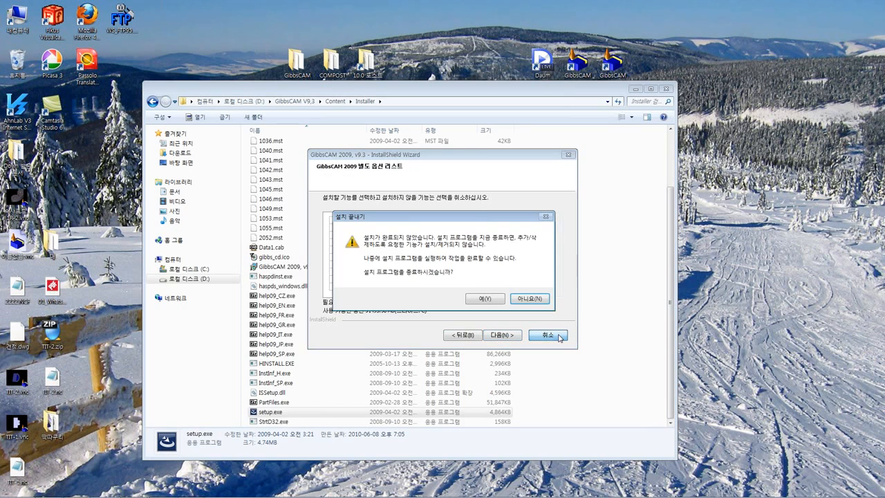
click(485, 299)
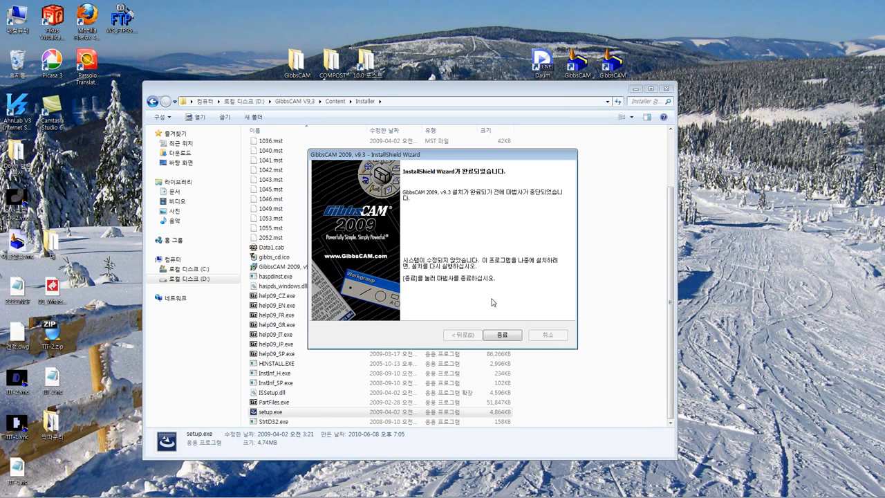
click(513, 335)
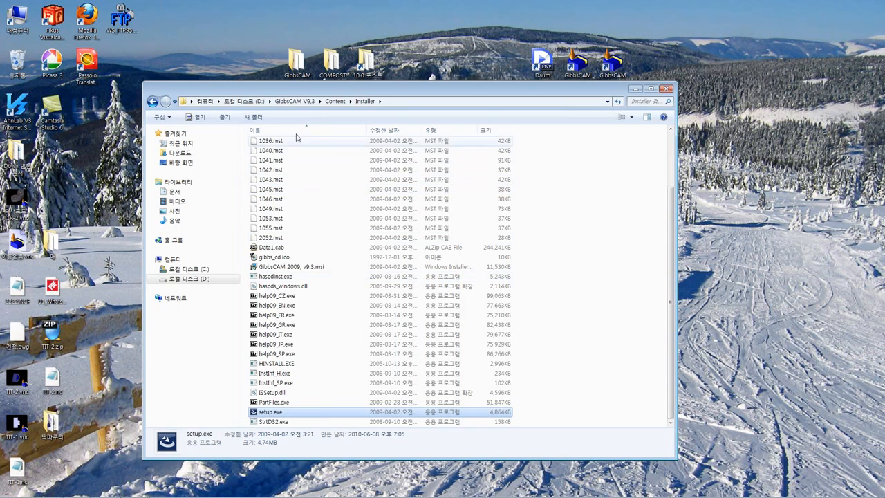
Return to the root of drive D: and open the Installers folder inside the Content folder of GibbsCAM V10.1.0 32bit
click(153, 102)
click(153, 102)
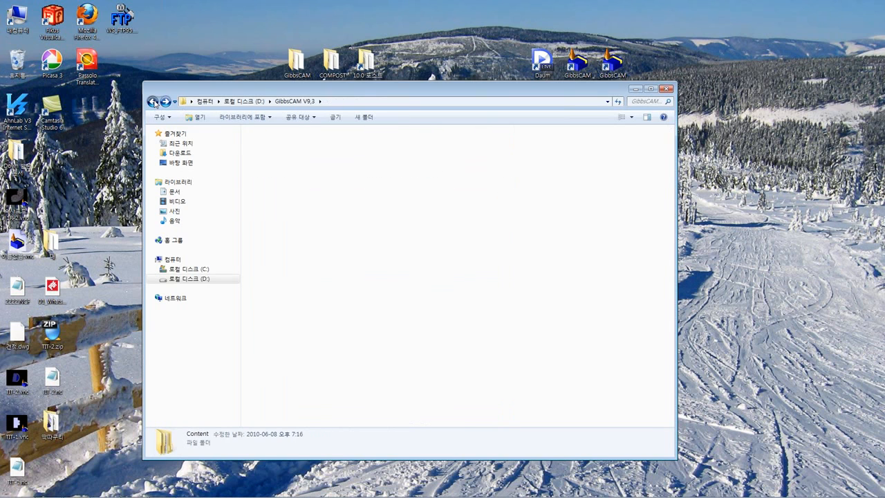
click(153, 101)
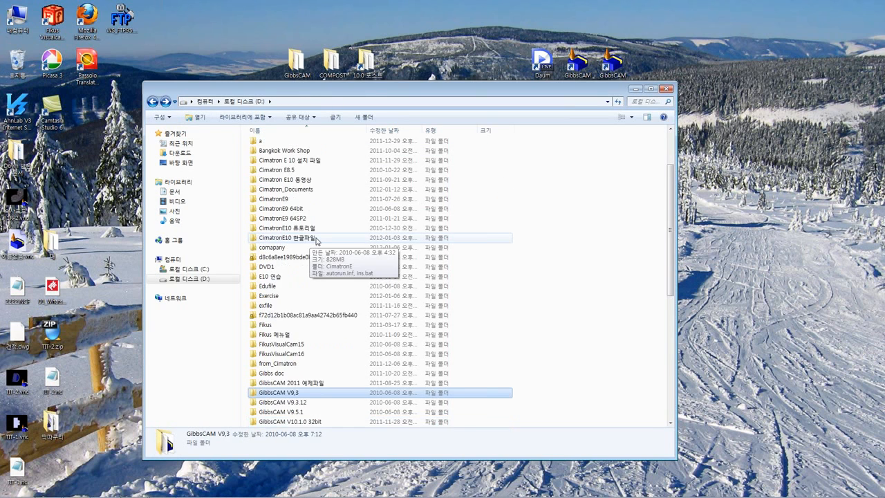
scroll(317, 240, down, 1)
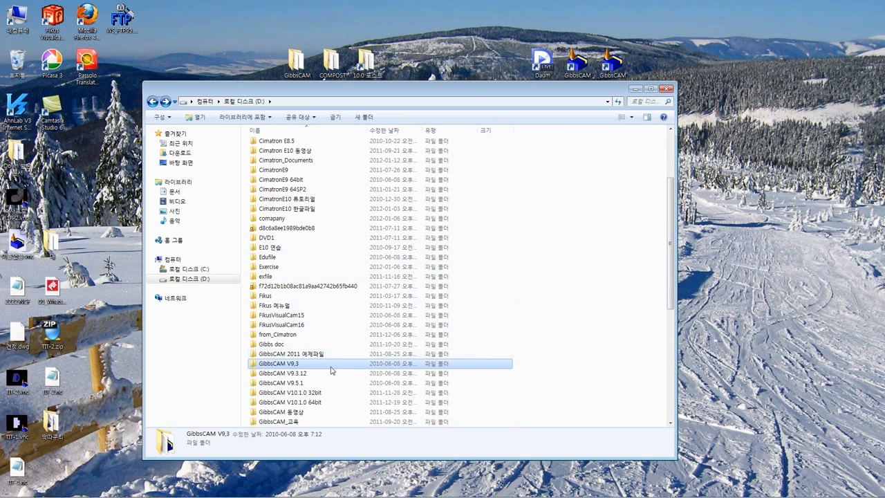
double_click(323, 393)
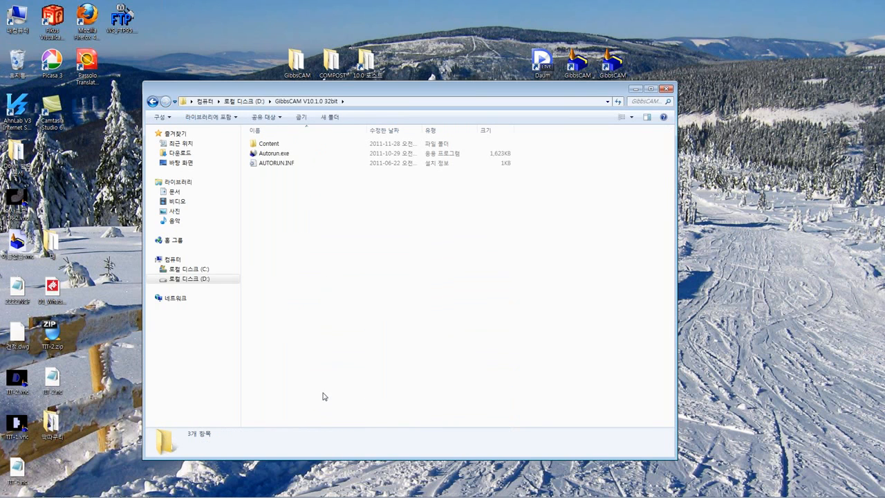
double_click(286, 144)
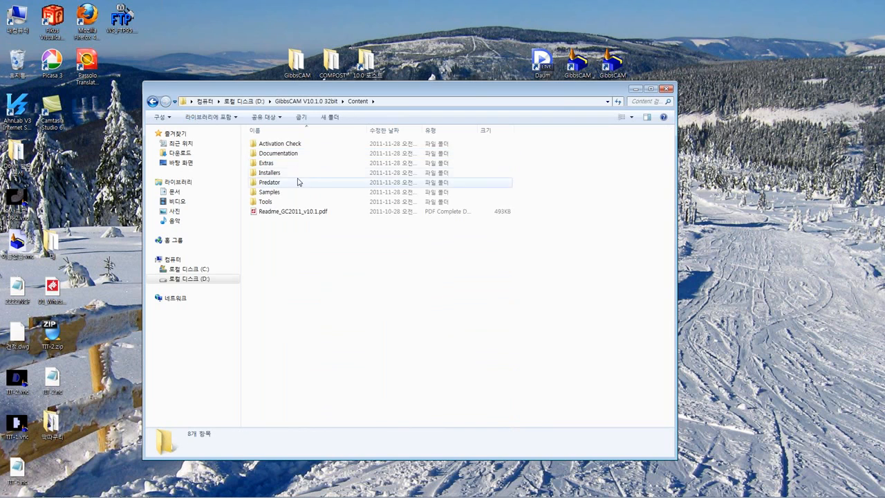
click(298, 178)
double_click(298, 176)
click(298, 175)
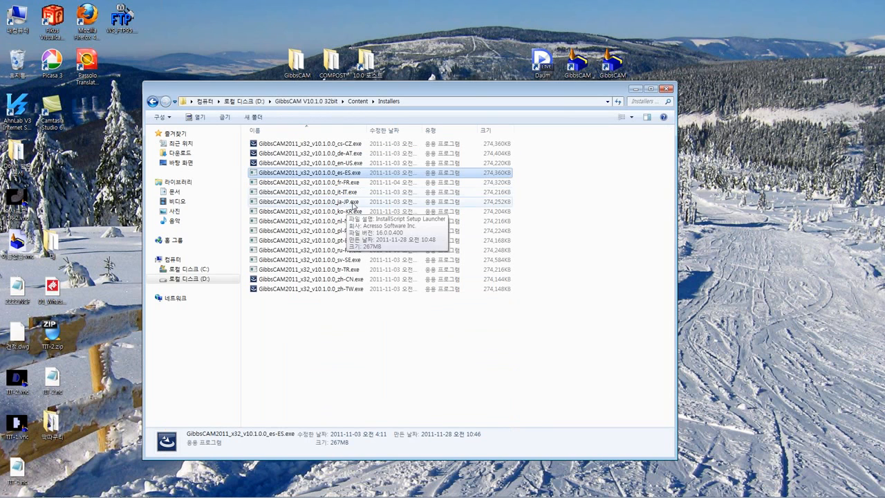
Run the US English 32-bit installer, GibbsCAM2011_x32_v10.1.0.0_en-US.exe
click(356, 163)
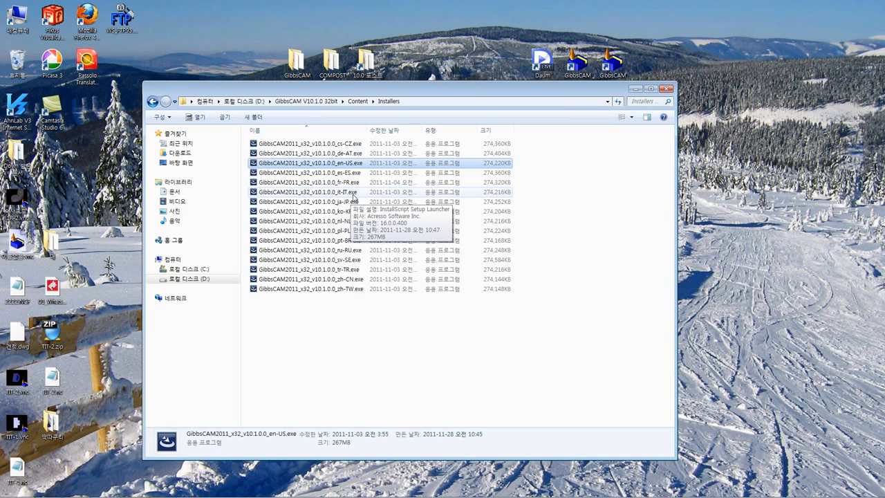
key(Return)
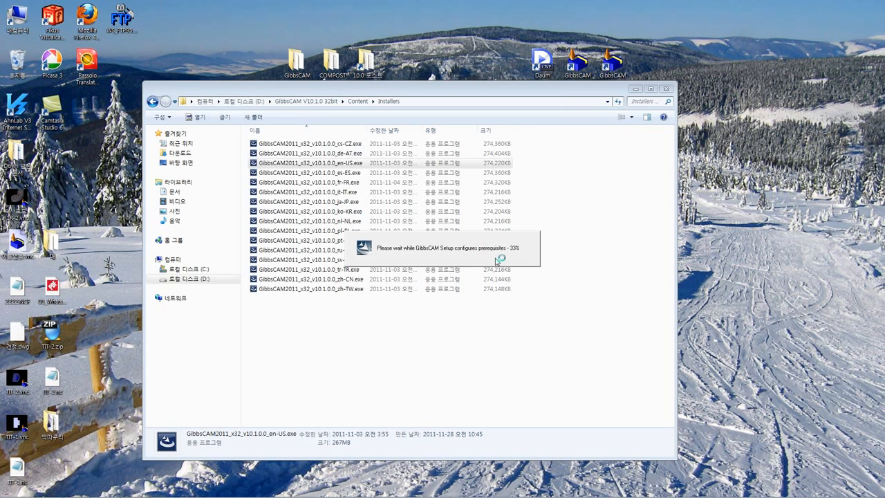
click(497, 335)
mouse_move(206, 486)
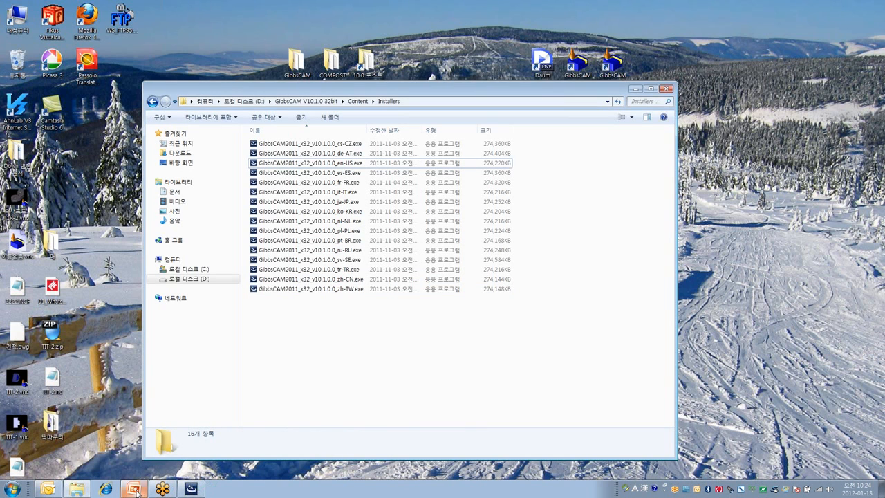
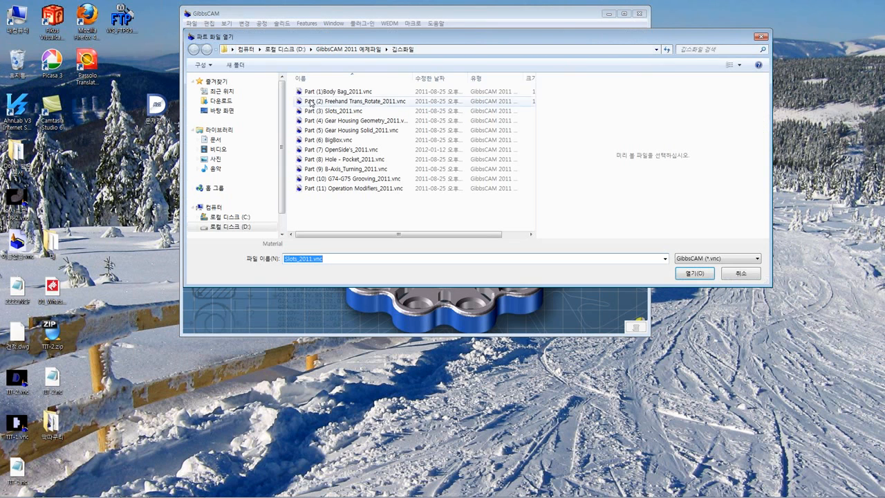
Open the part file Part (3) Slots_2011.vnc and maximize the program window
click(336, 103)
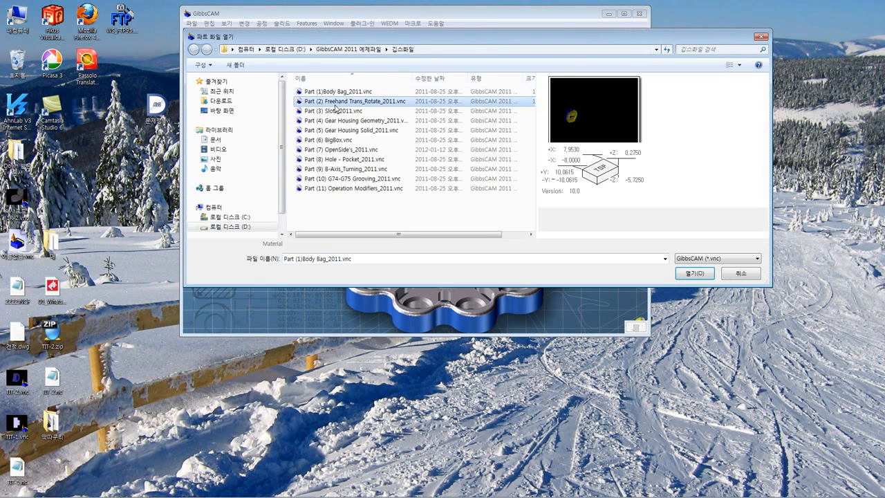
click(338, 111)
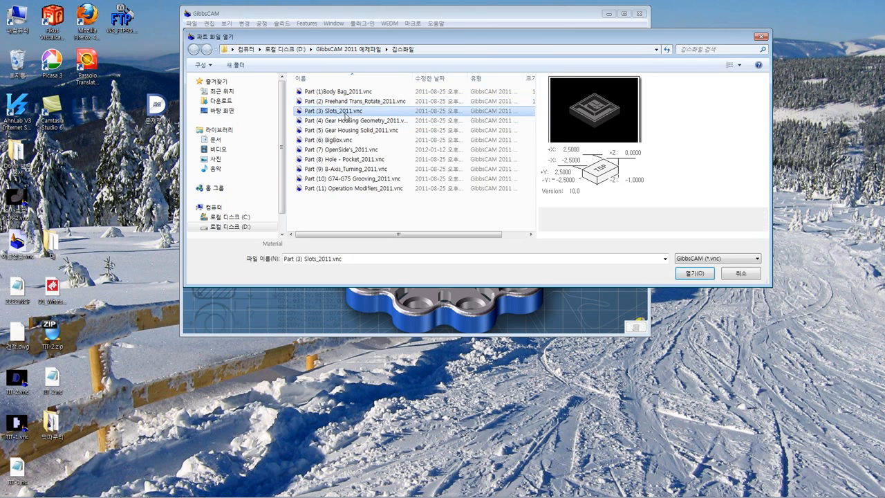
double_click(345, 112)
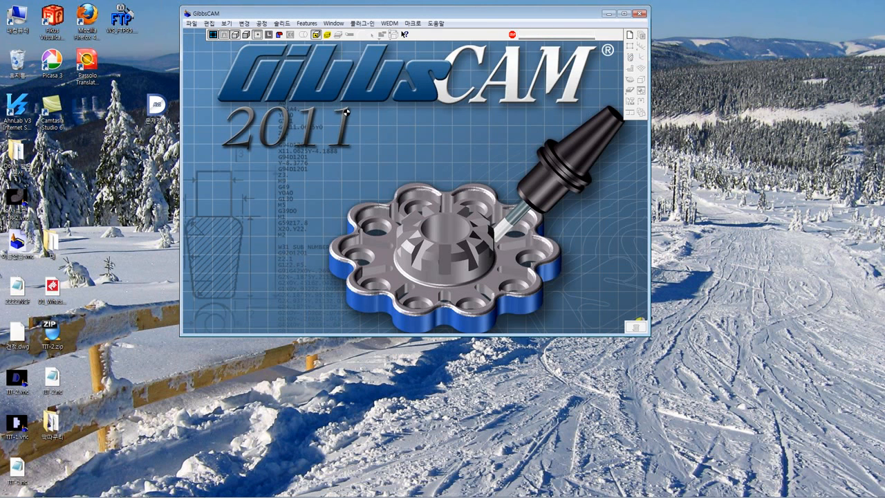
double_click(366, 15)
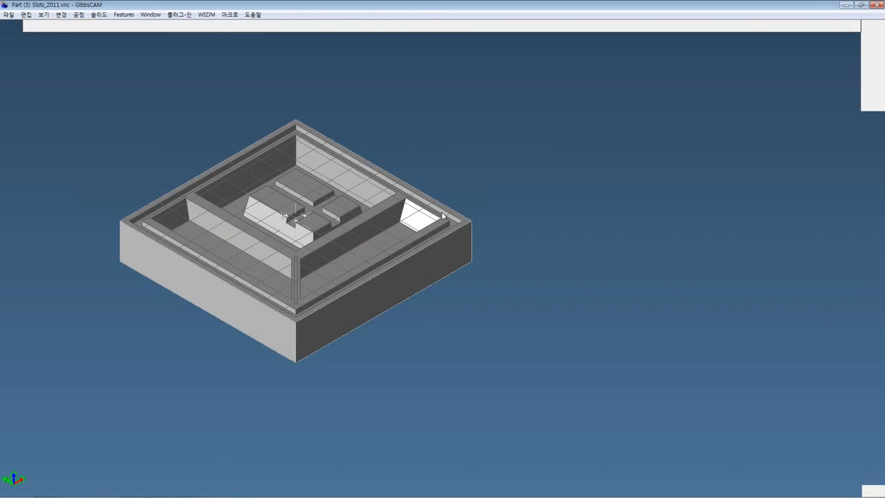
Examine the slotted part's pockets, walls and raised islands from several angles
mouse_move(537, 196)
middle_down()
mouse_move(652, 192)
mouse_move(653, 180)
mouse_move(579, 275)
mouse_move(569, 247)
mouse_move(401, 212)
mouse_move(559, 227)
mouse_move(571, 275)
mouse_move(575, 249)
mouse_move(569, 272)
middle_up()
scroll(638, 195, up, 6)
scroll(570, 272, down, 2)
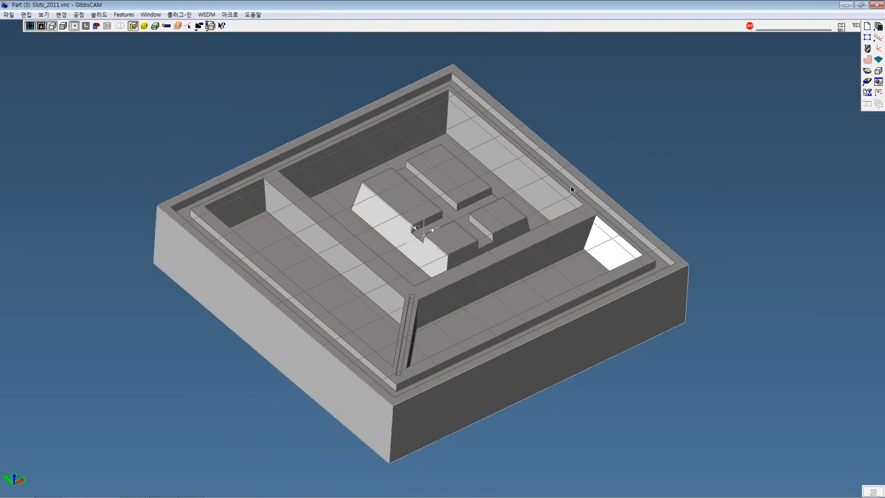
middle_drag(538, 278, 588, 263)
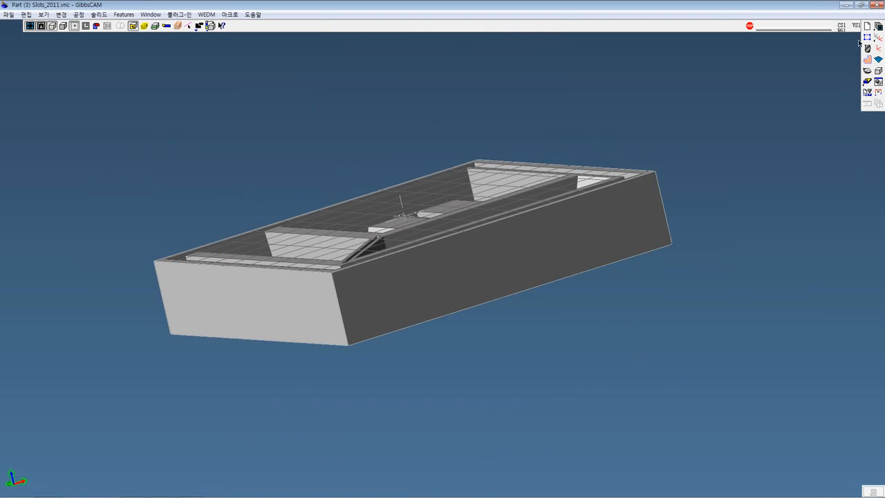
click(862, 5)
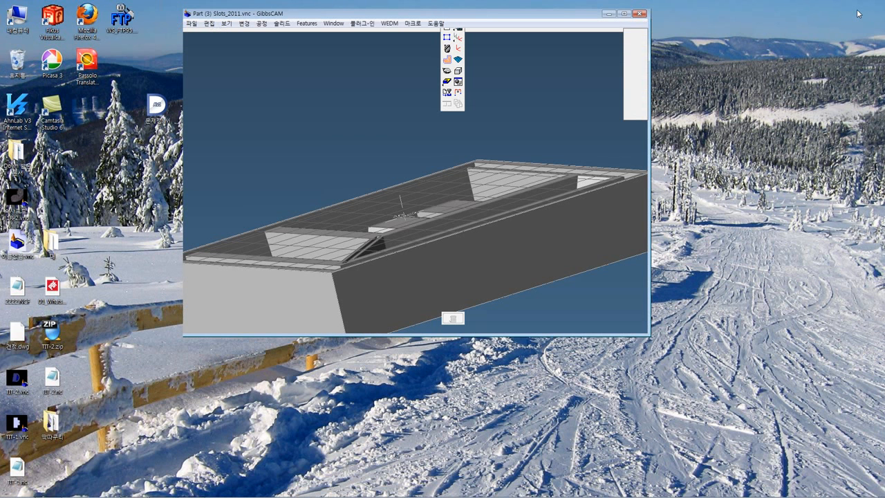
double_click(476, 14)
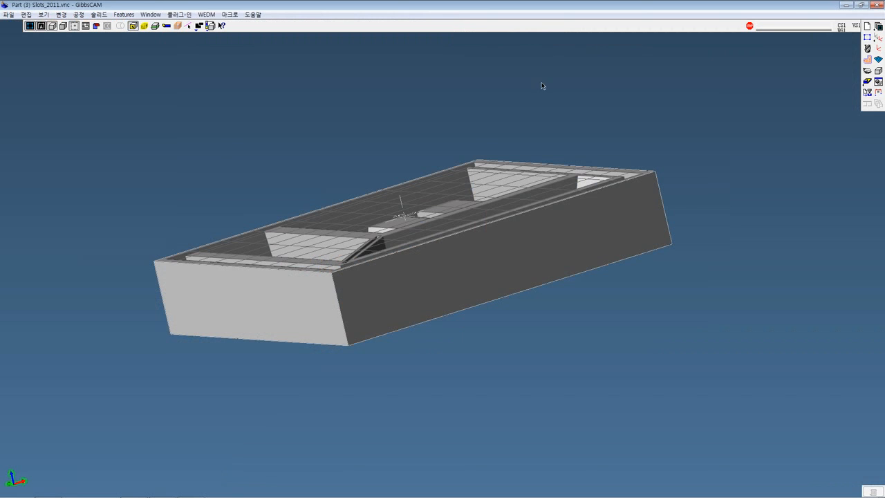
middle_drag(551, 97, 431, 94)
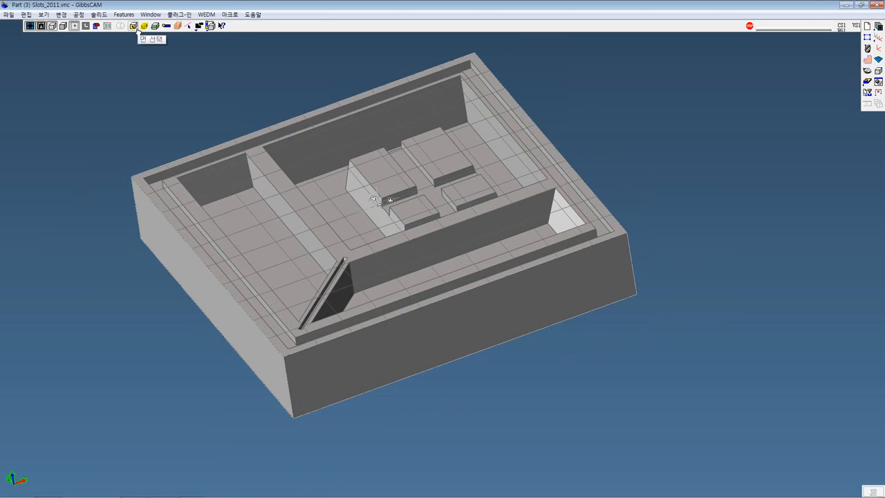
Select the top faces of the four raised islands inside the large pocket
middle_drag(335, 113, 265, 99)
click(312, 156)
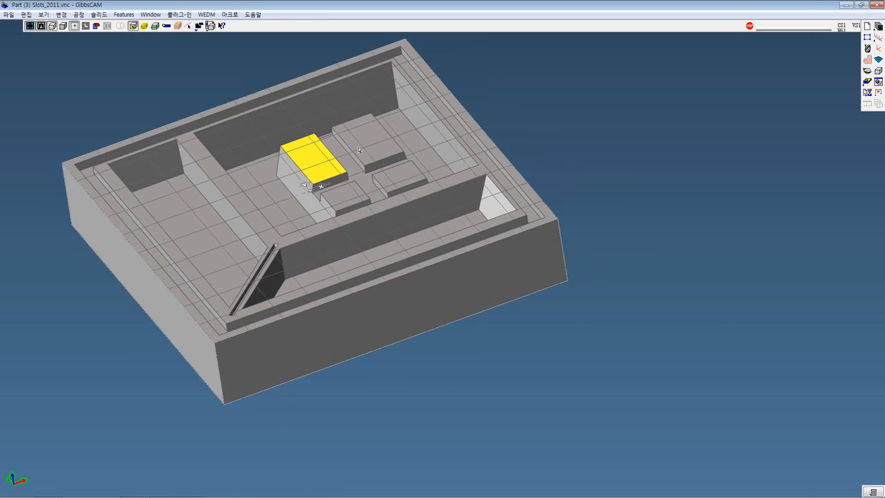
shift+click(366, 146)
shift+click(347, 201)
shift+click(404, 182)
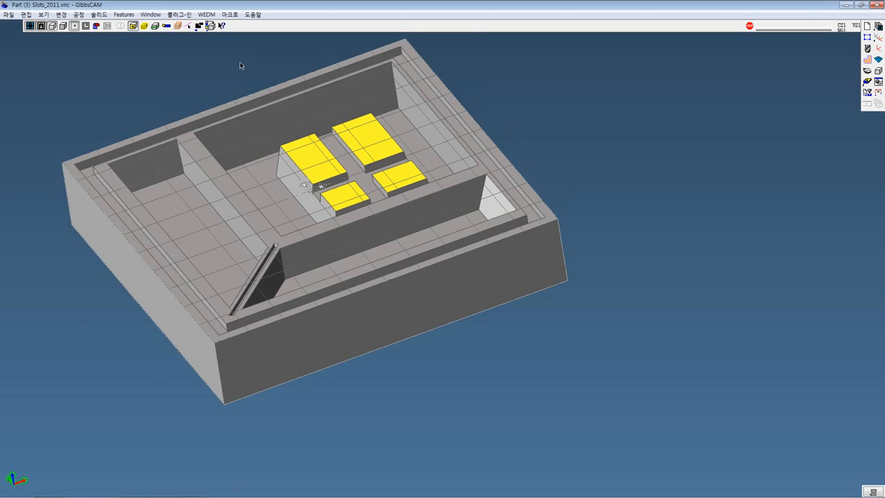
Display the part's color attributes, compare the different color sets on the pockets, and return to the plain gray display
click(210, 26)
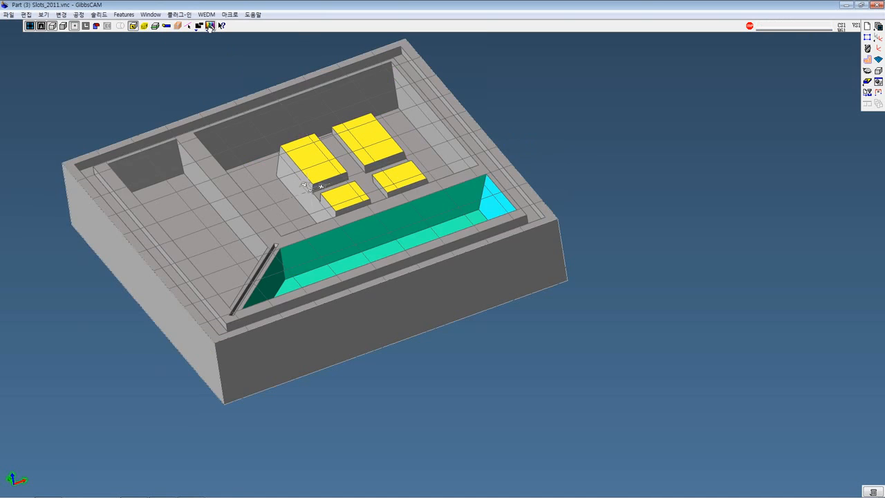
click(210, 26)
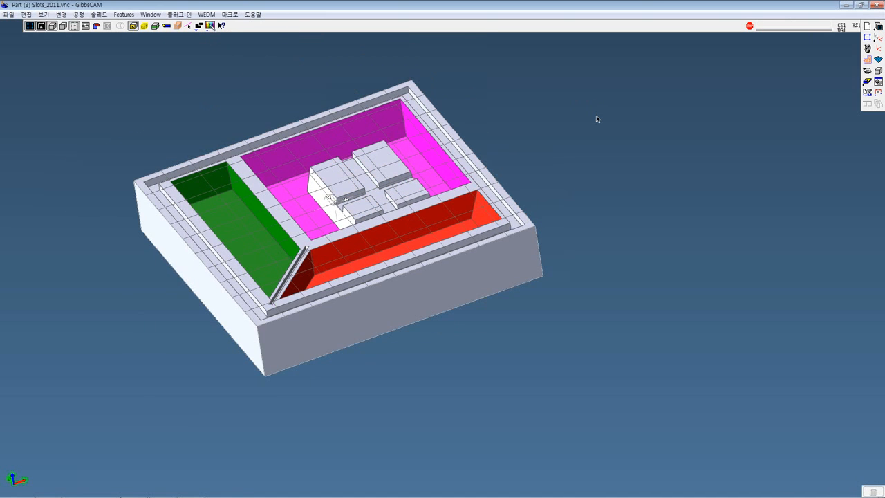
click(210, 26)
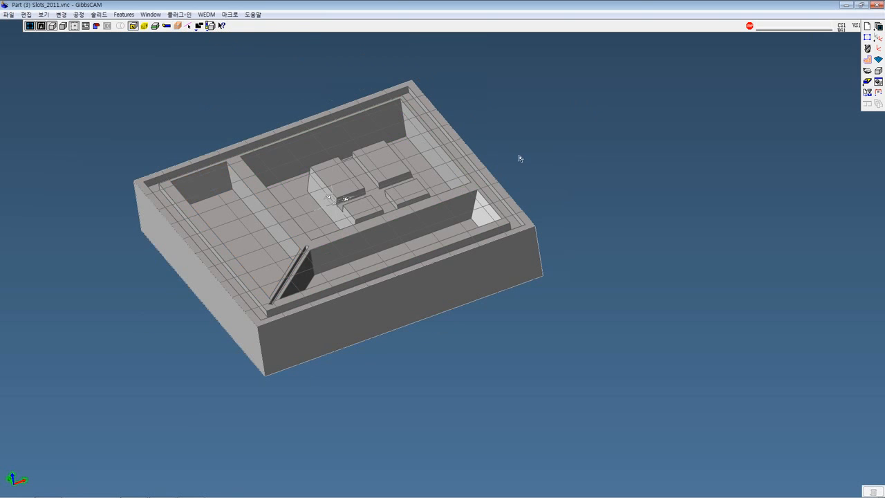
Reselect the top faces of all four raised islands in the large pocket
middle_drag(523, 163, 528, 136)
click(348, 142)
shift+click(381, 137)
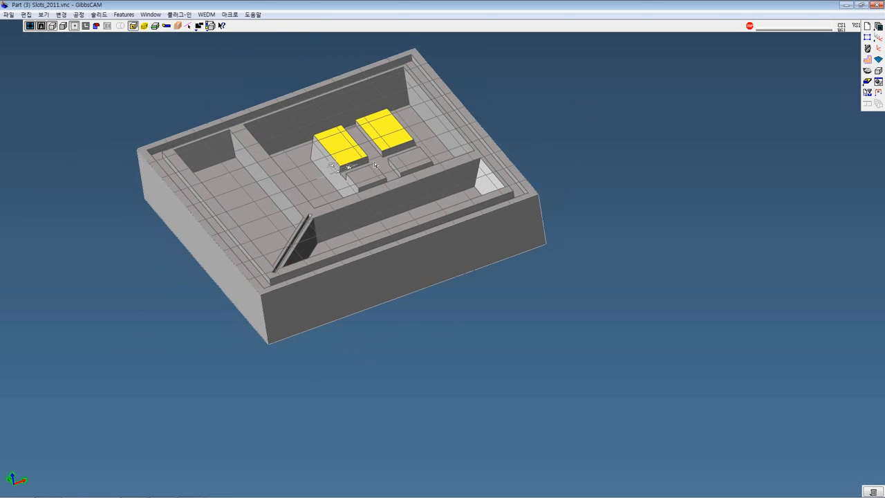
shift+click(367, 175)
shift+click(405, 166)
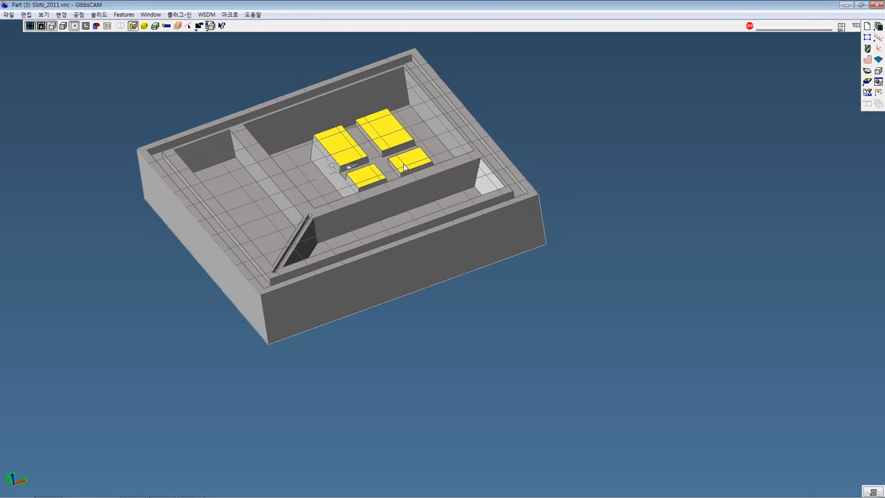
Open the user color settings for the selected faces and assign blue color 36 to face c0000001
right_click(405, 167)
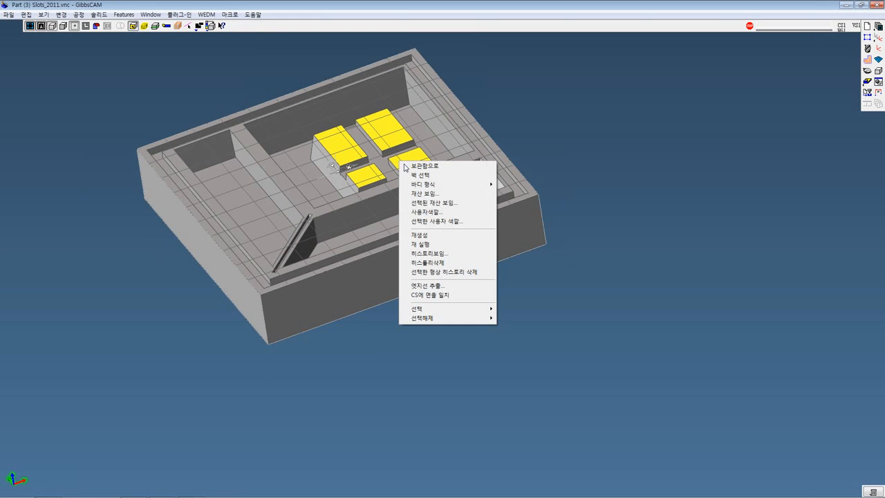
click(420, 213)
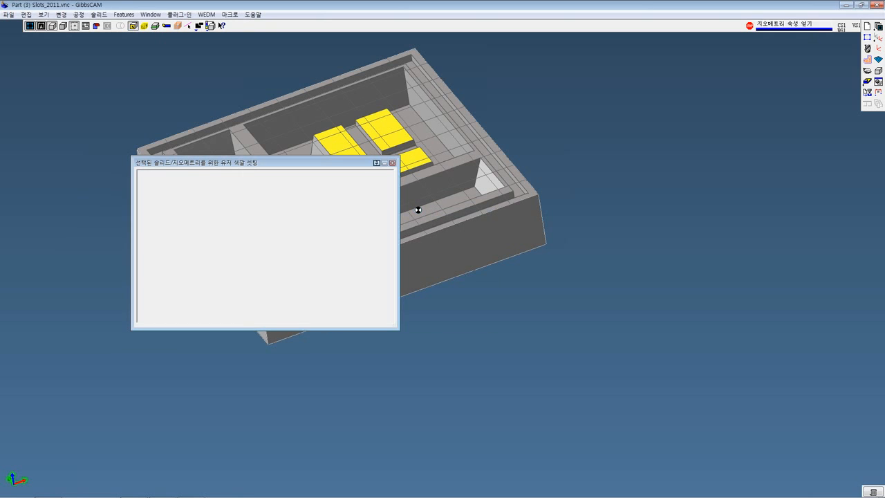
drag(319, 168, 621, 99)
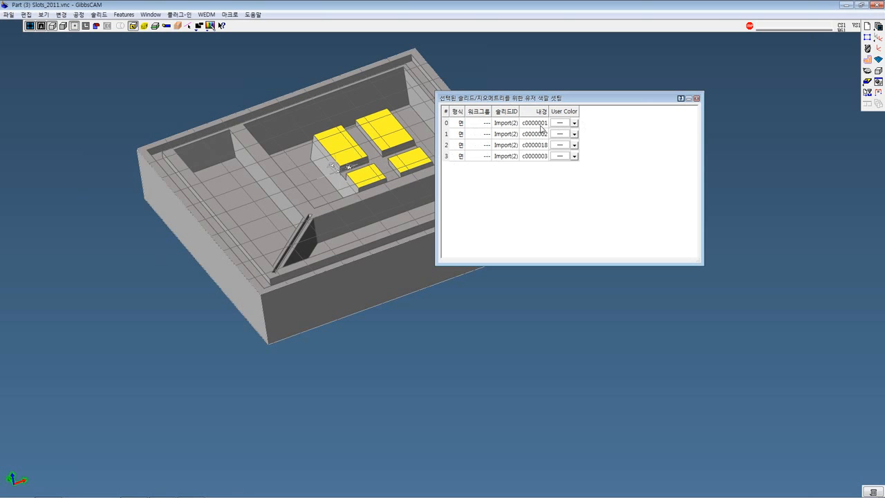
click(574, 123)
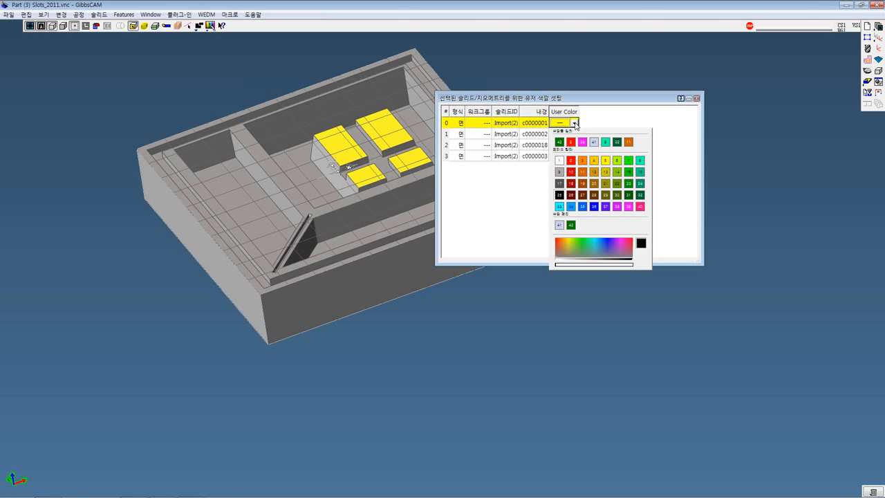
click(594, 205)
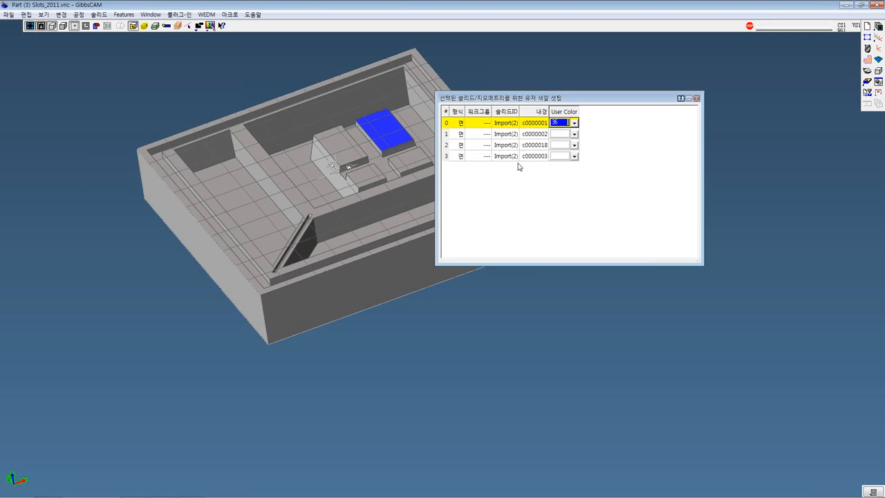
Select the three uncolored island faces one at a time to check their user color entries, and clear the selection
click(409, 163)
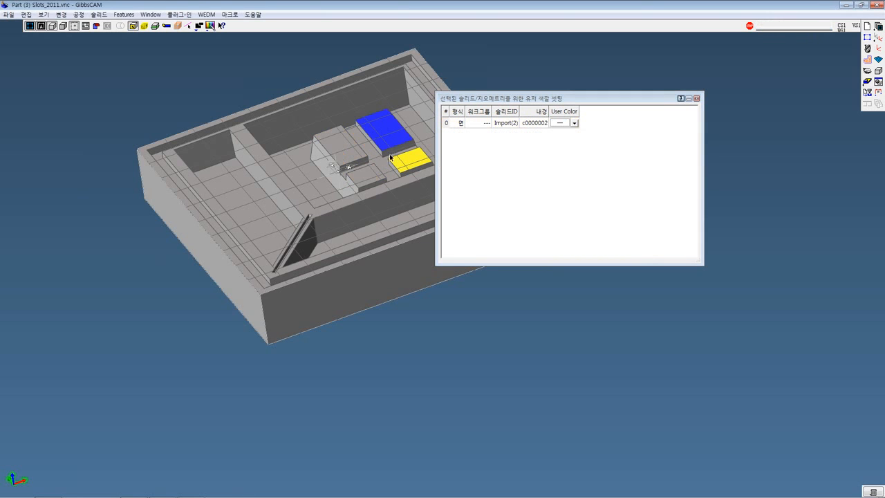
click(376, 173)
click(353, 147)
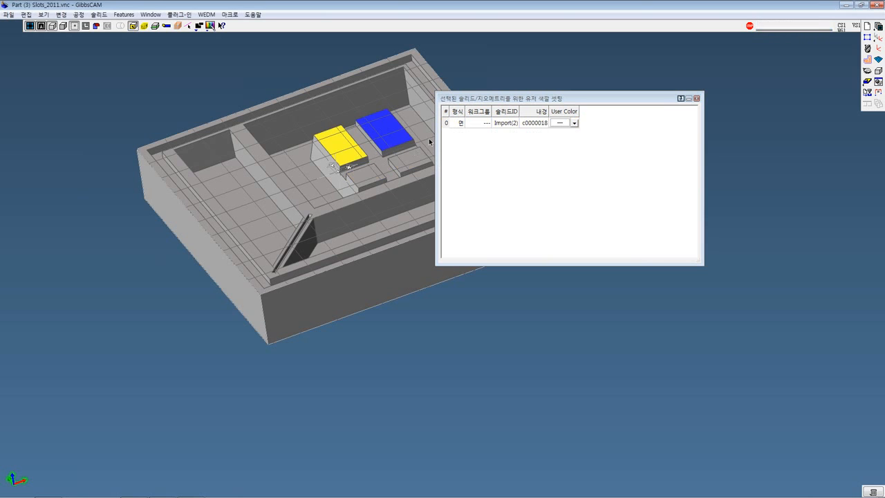
click(489, 69)
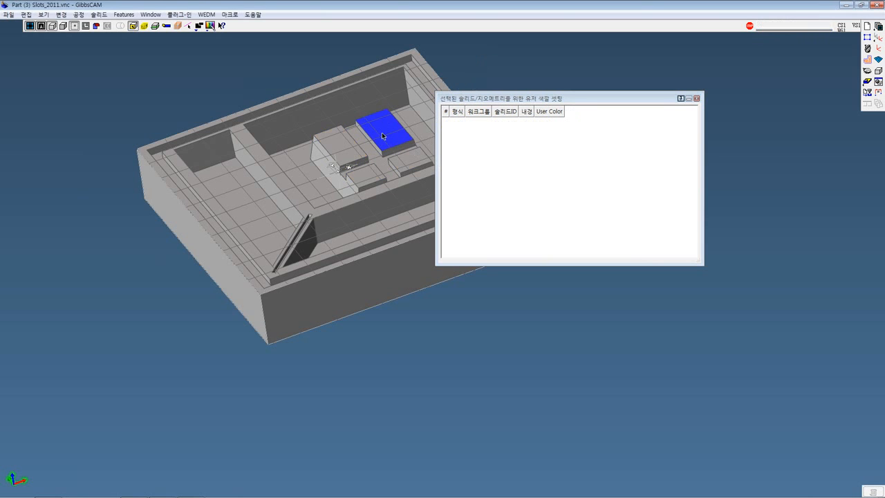
click(355, 153)
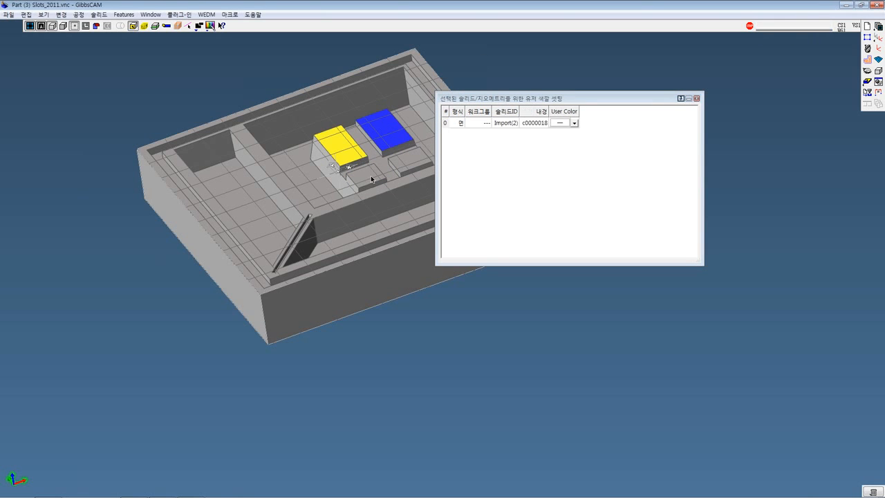
click(371, 180)
click(404, 166)
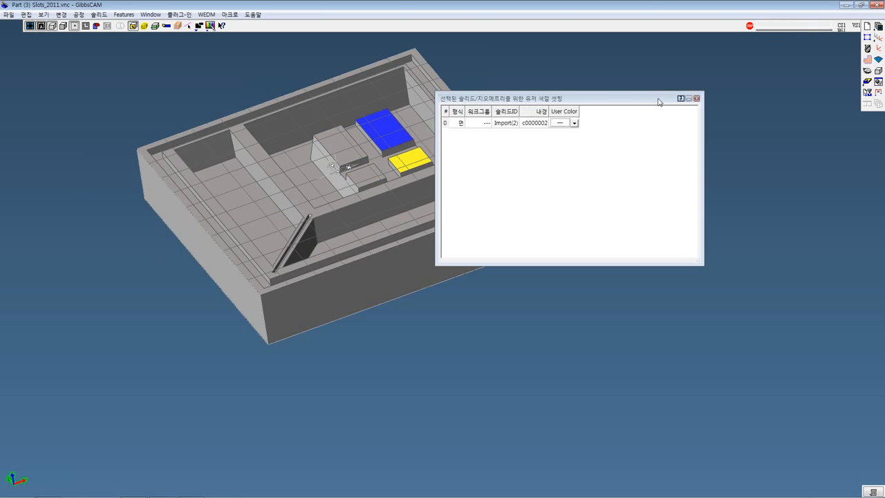
drag(591, 96, 645, 94)
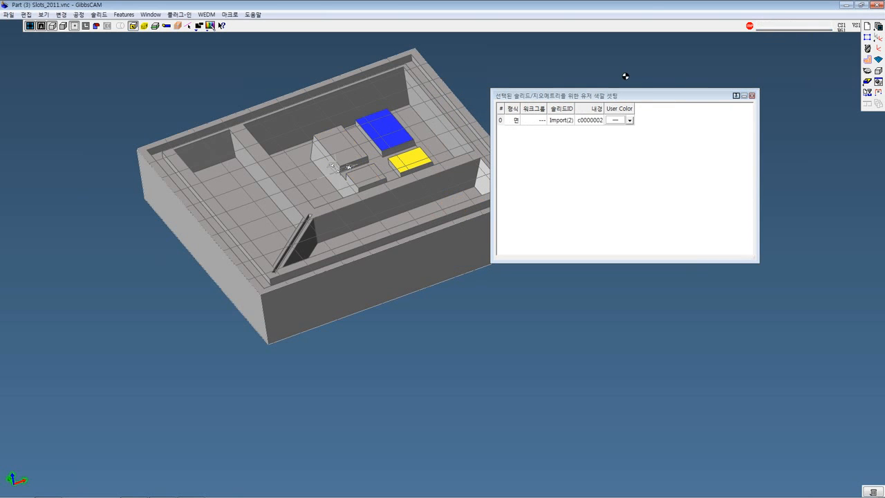
click(624, 73)
Close the user color settings window
middle_drag(542, 74, 427, 105)
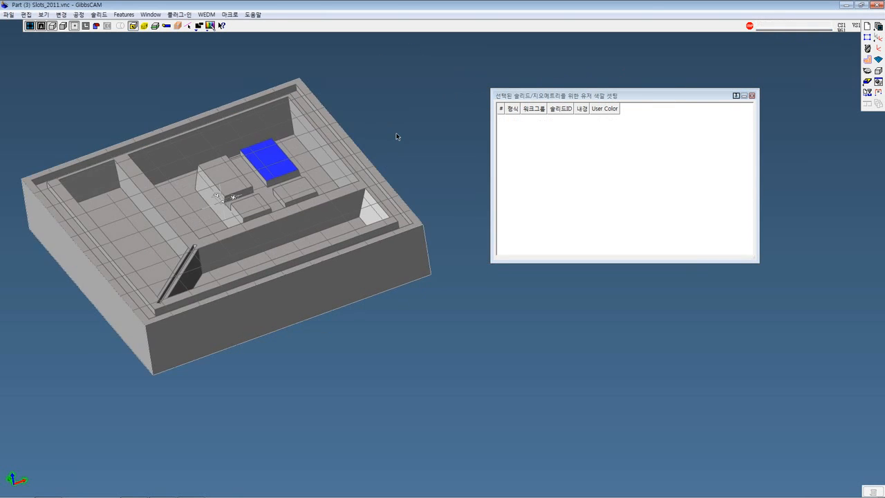
middle_drag(398, 136, 478, 86)
drag(635, 96, 547, 103)
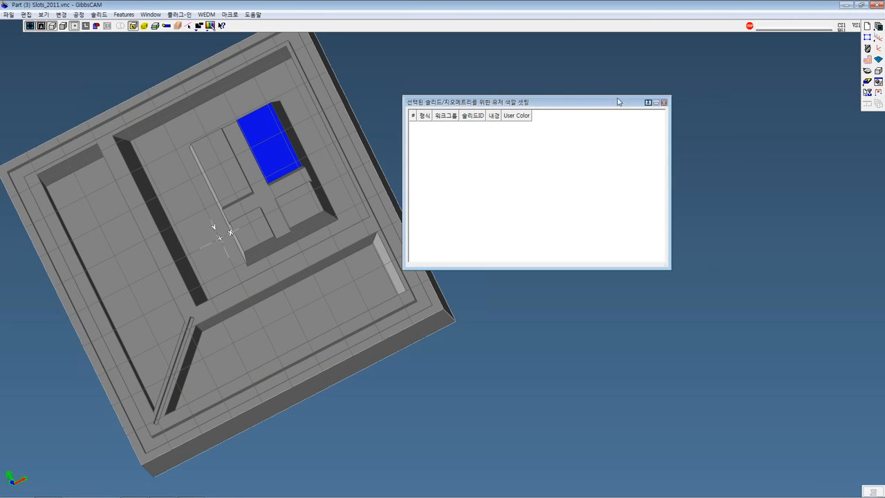
click(662, 102)
Show the part in top view and zoom in so the whole part fills the workspace
middle_drag(596, 122, 574, 183)
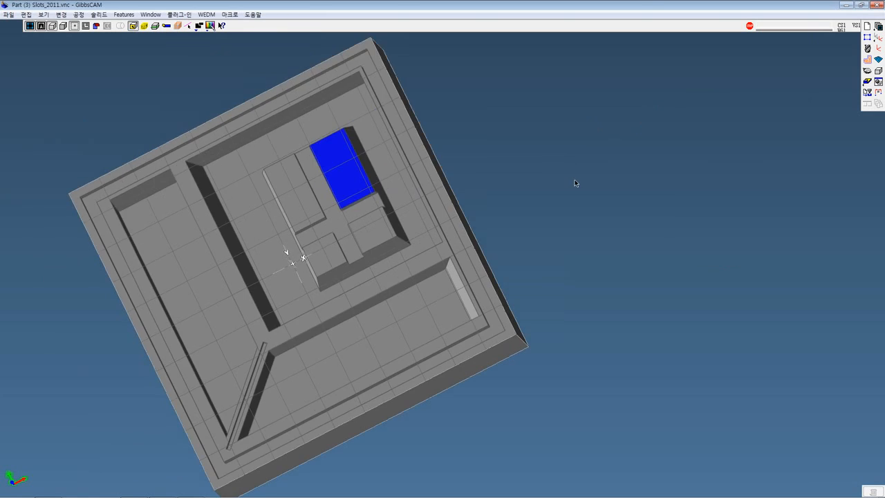
scroll(519, 142, down, 2)
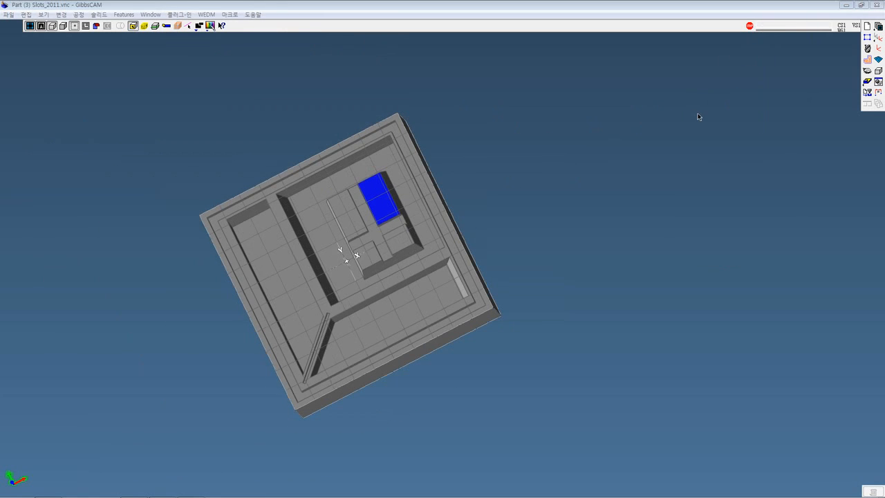
click(867, 70)
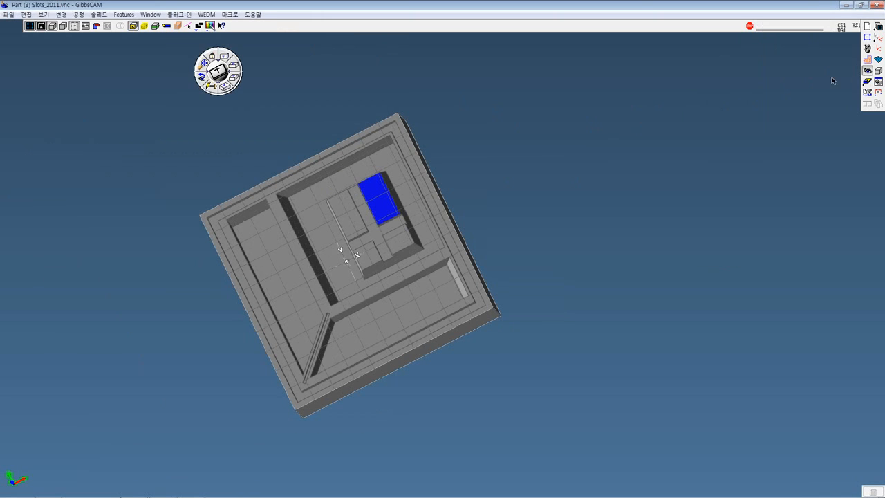
click(218, 71)
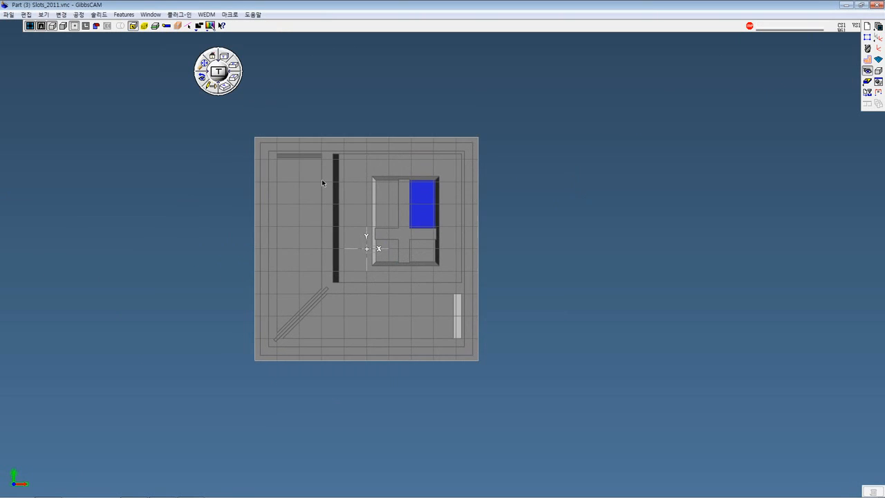
drag(234, 131, 599, 395)
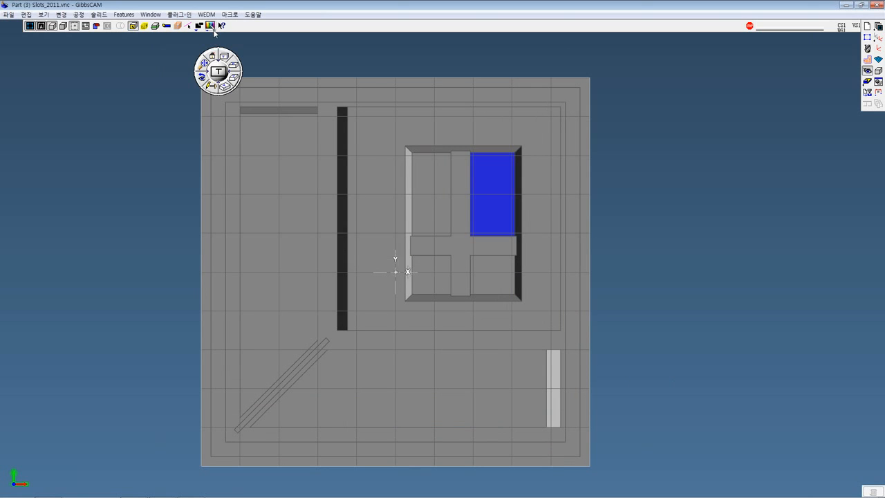
Switch the part's color display from User Color to CAD Color and inspect the colored pockets from a tilted view
click(212, 28)
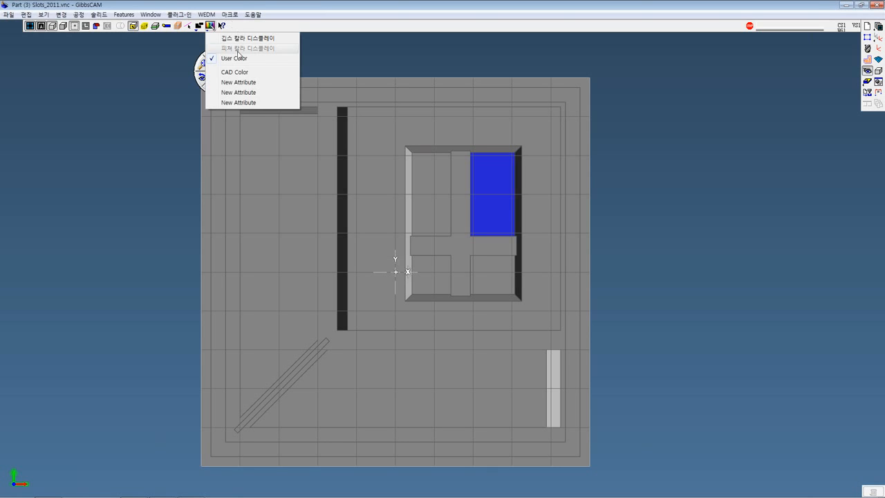
click(235, 72)
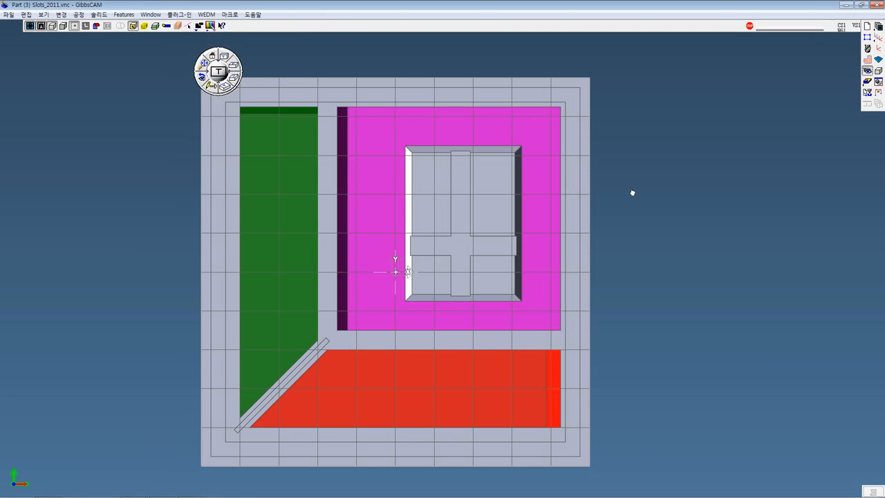
middle_drag(649, 156, 659, 49)
middle_drag(636, 123, 627, 45)
mouse_move(613, 164)
middle_down()
mouse_move(666, 178)
mouse_move(565, 275)
middle_up()
mouse_move(594, 219)
middle_down()
mouse_move(581, 200)
mouse_move(576, 225)
middle_up()
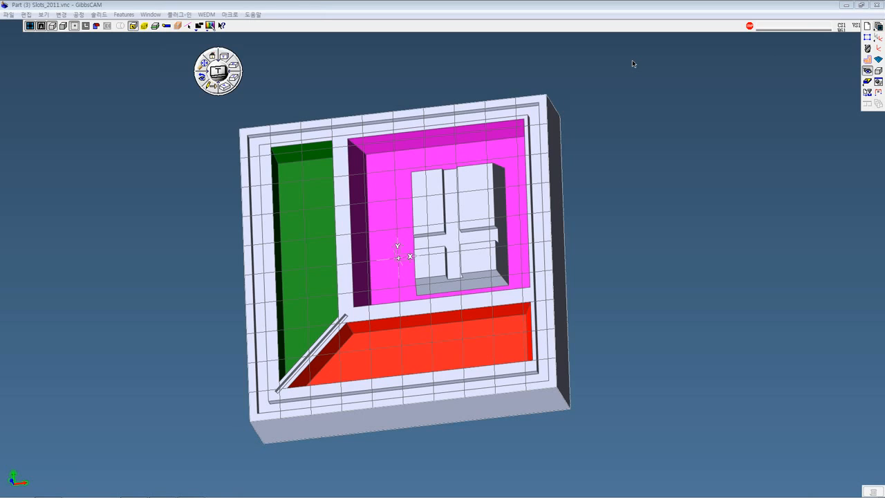
click(209, 26)
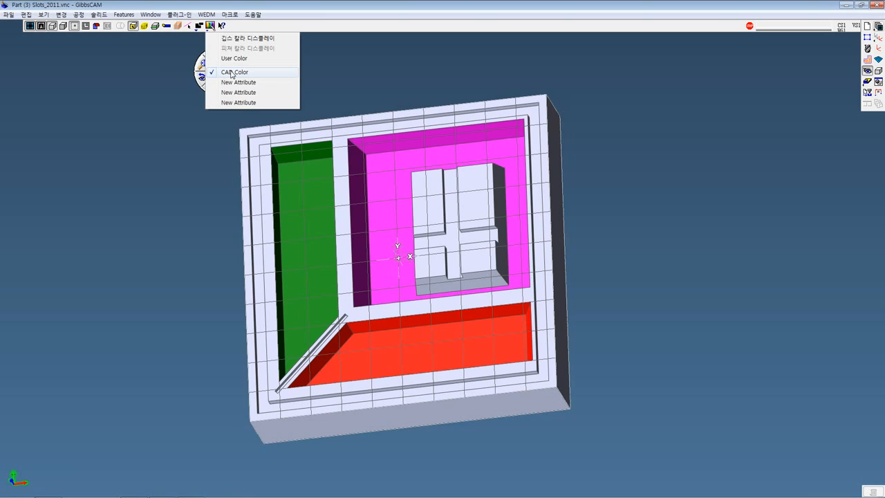
click(360, 80)
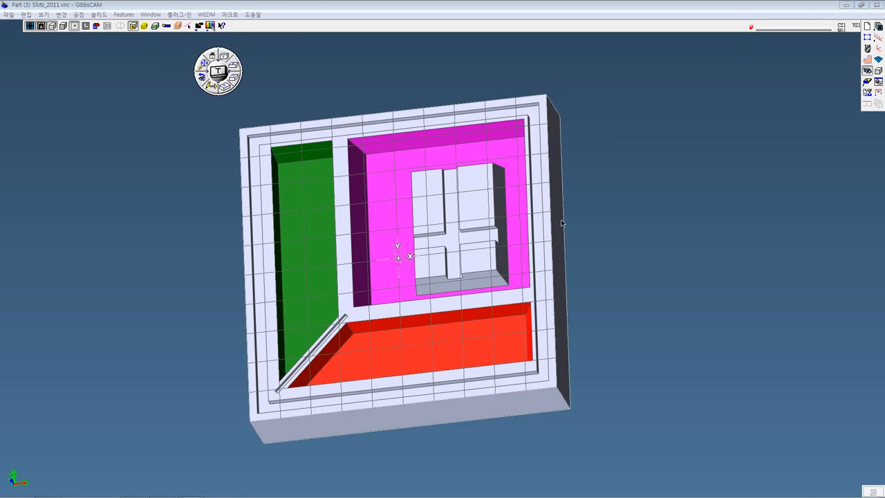
Switch to the GibbsCAM 2011 update presentation in PowerPoint
mouse_move(335, 496)
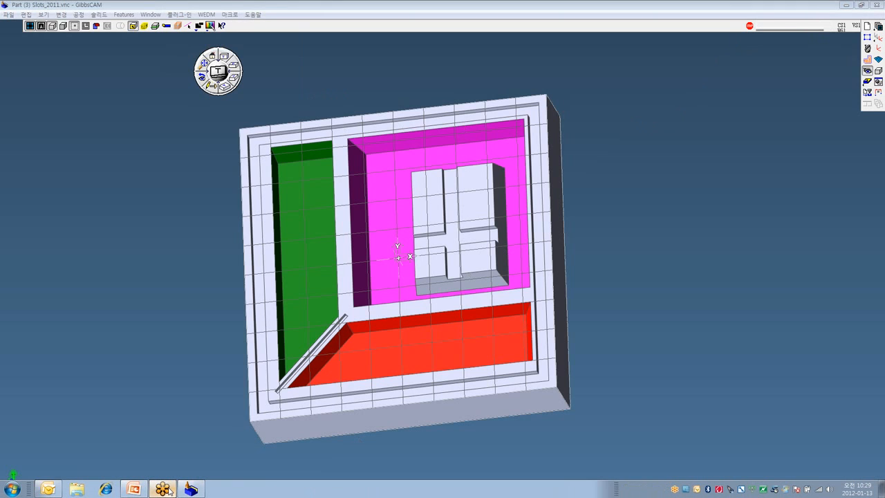
click(134, 490)
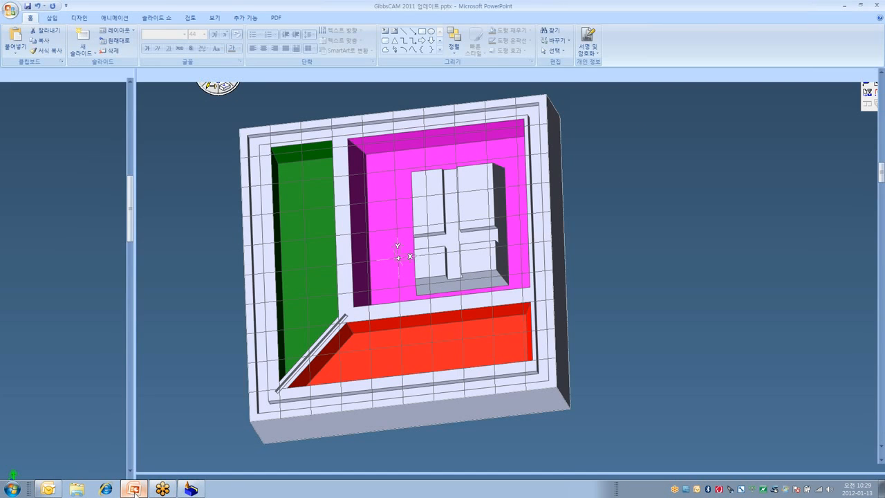
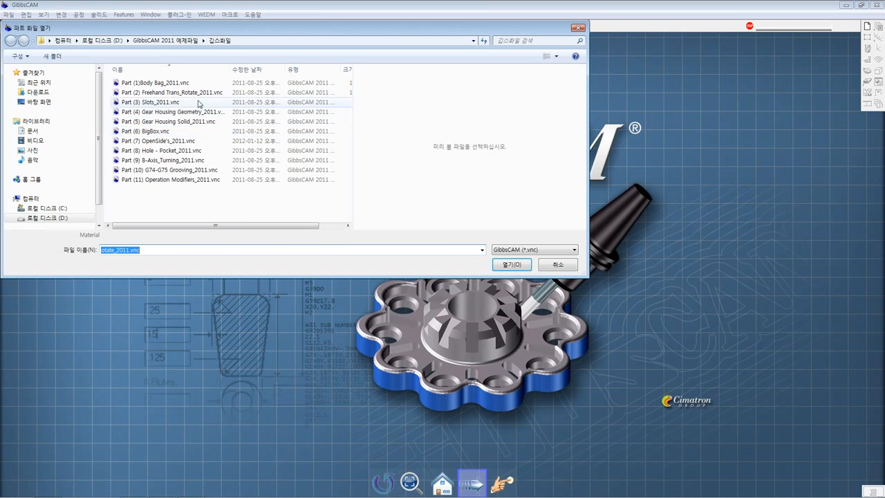
Preview the example parts "Part (7) OpenSide's_2011.vnc" and "Part (8) Hole - Pocket_2011.vnc" in the file open dialog
click(177, 111)
click(182, 141)
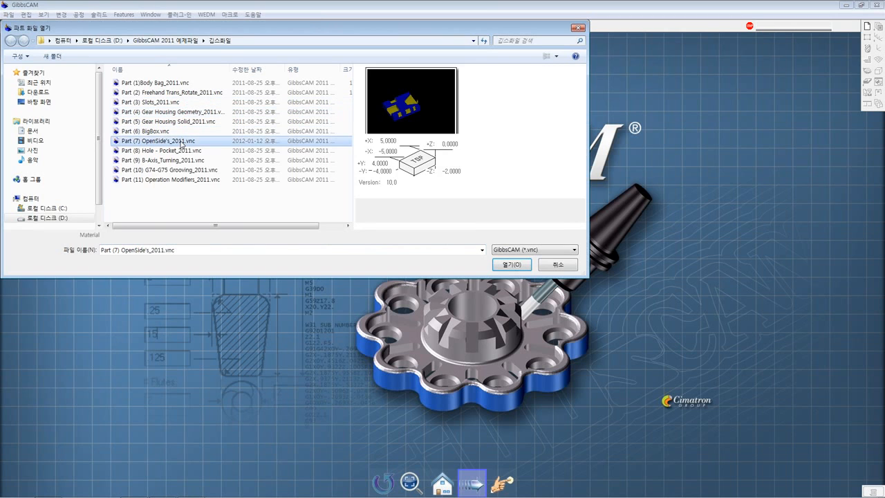
click(180, 150)
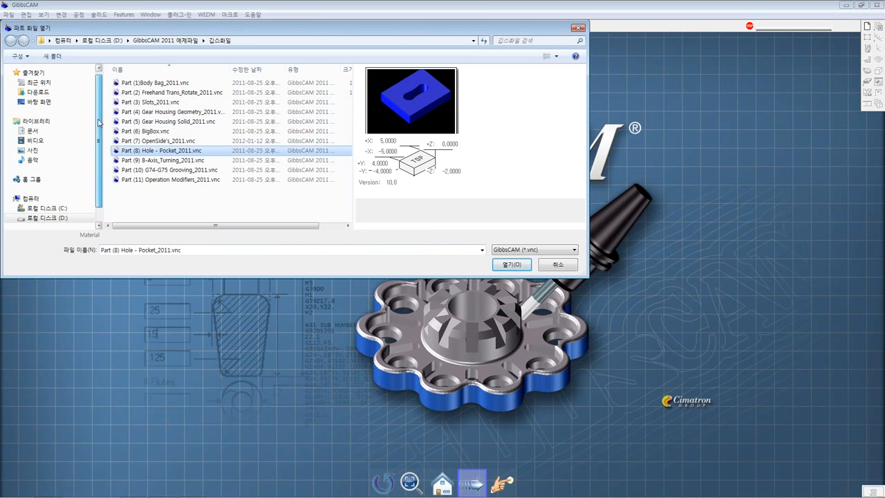
Open the part file 예제파일1완료.vnc from the 선반교재 > 예제파일 > Mill folder on drive D
drag(99, 127, 100, 136)
click(60, 206)
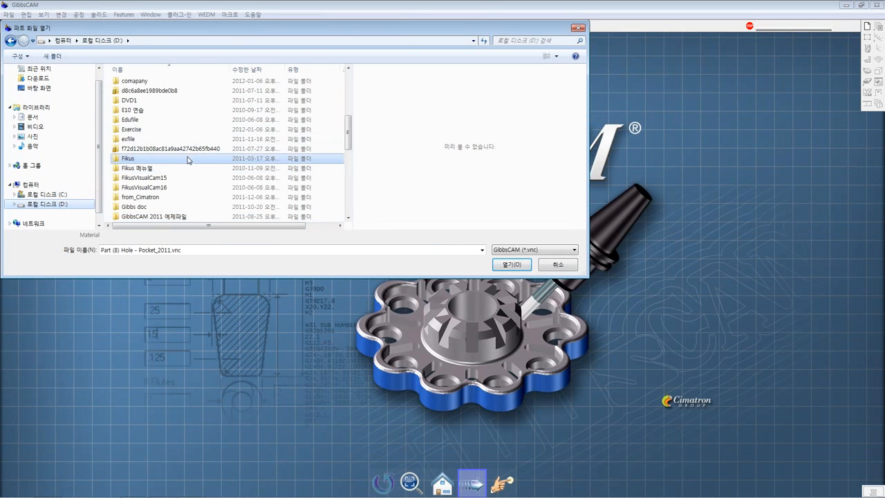
scroll(175, 169, down, 9)
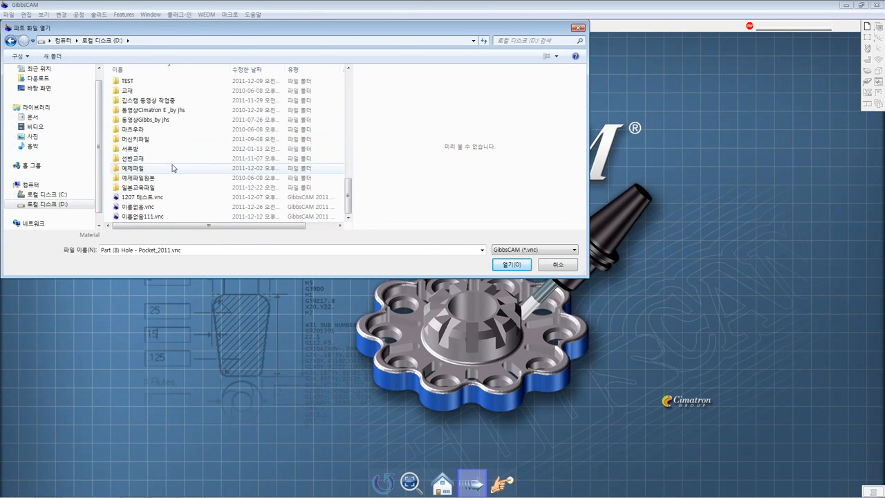
double_click(151, 158)
double_click(159, 122)
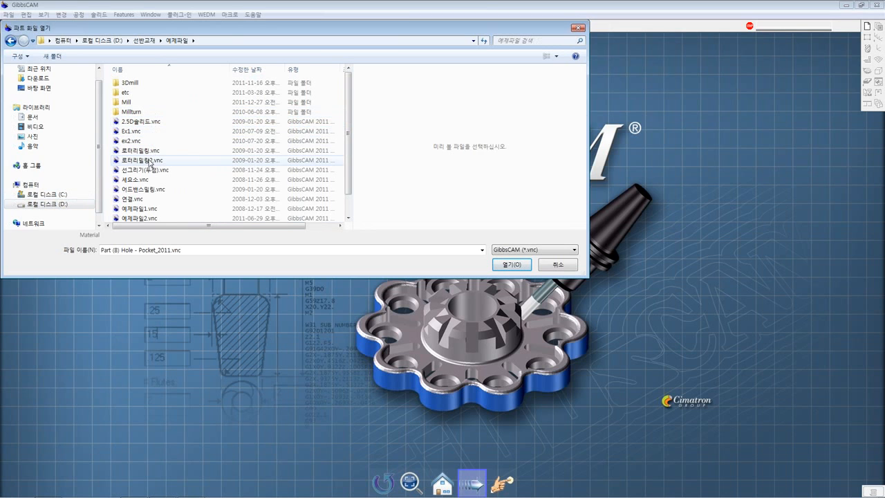
double_click(149, 103)
click(152, 112)
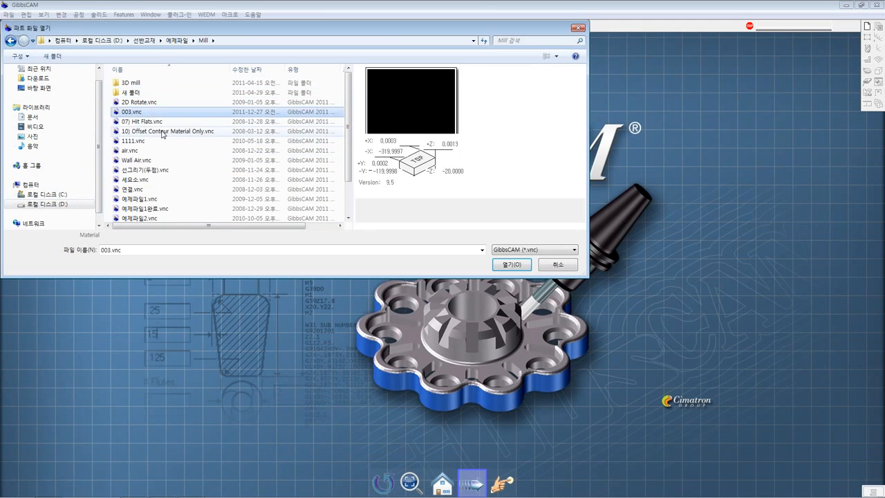
scroll(154, 125, down, 2)
double_click(164, 167)
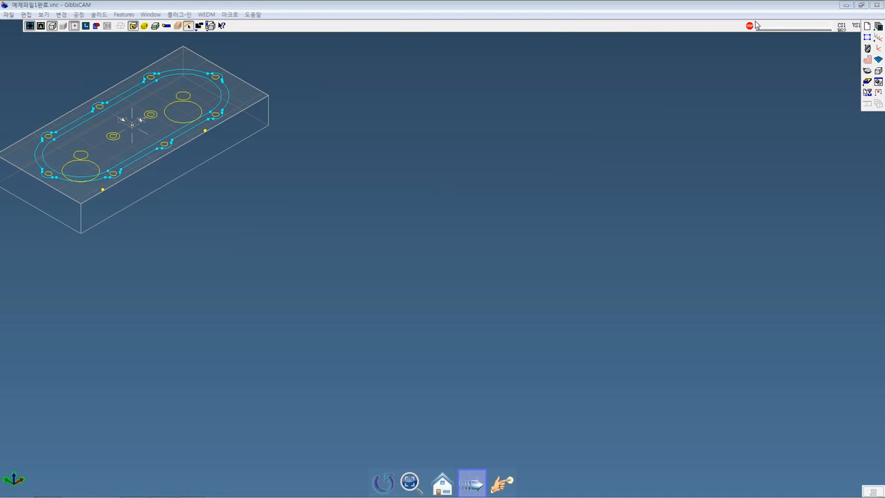
Show only the tool list beside the part and lengthen it to 15 tool positions
middle_drag(597, 179, 801, 229)
click(867, 60)
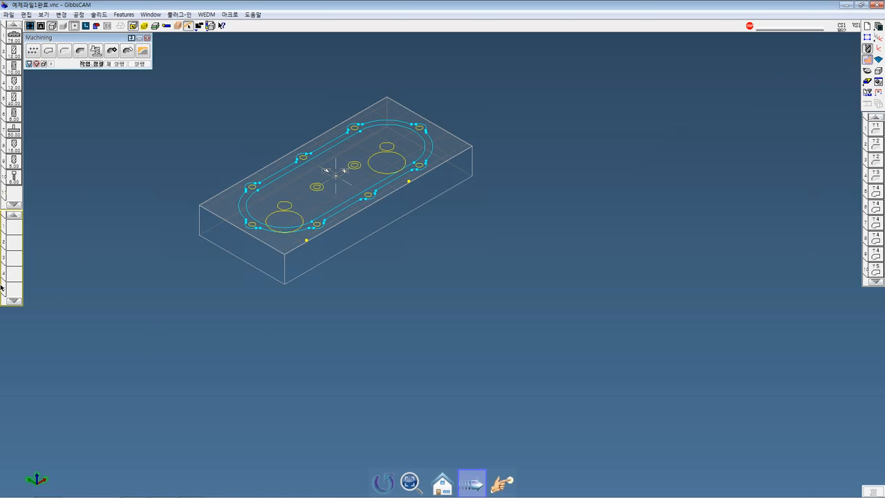
click(868, 60)
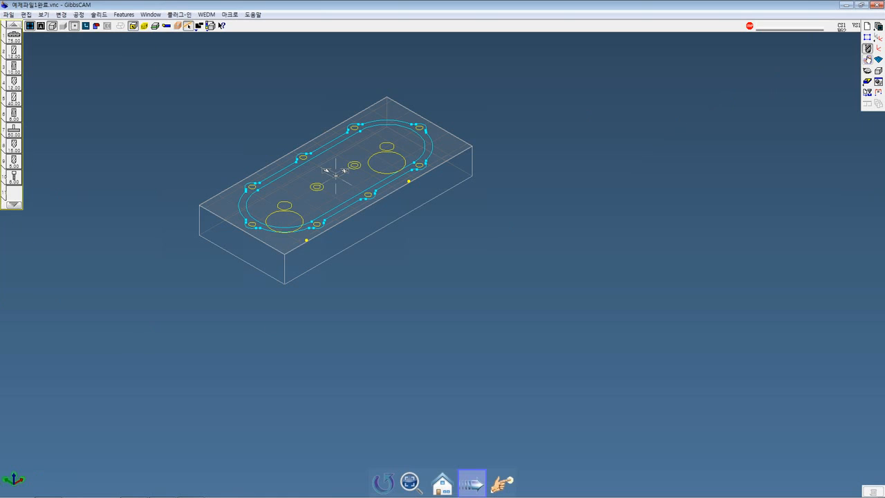
click(868, 49)
drag(14, 209, 16, 277)
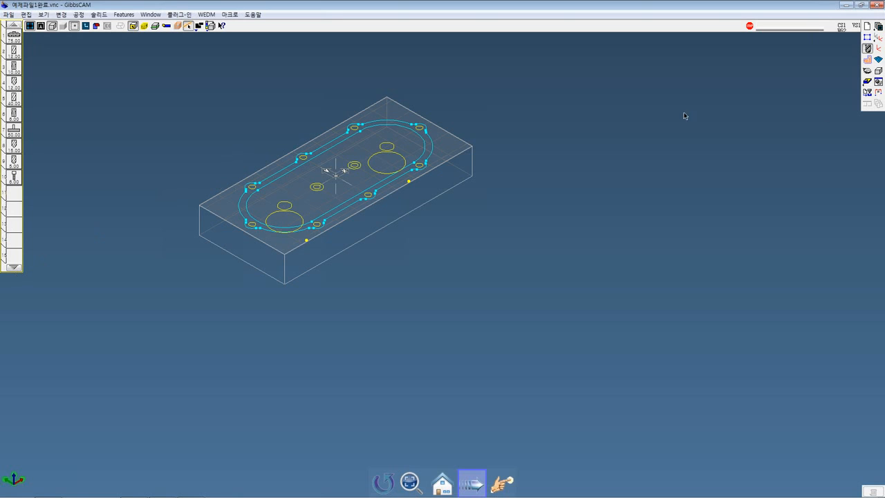
Show the machining palette and lengthen the process list to 9 positions and the operation list to 20
click(868, 60)
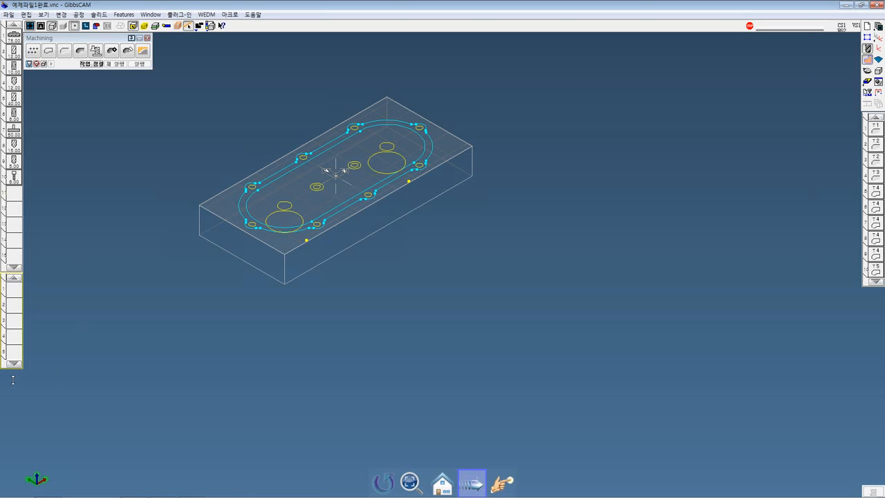
drag(13, 379, 17, 439)
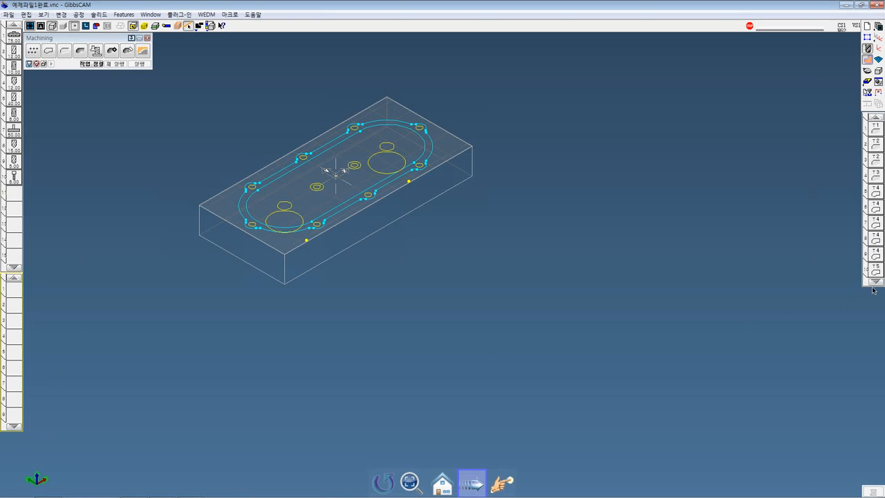
drag(877, 289, 873, 440)
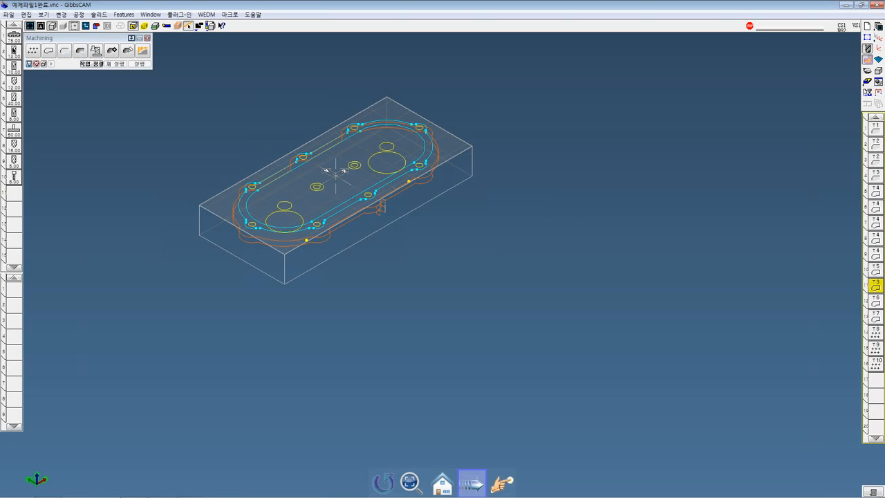
Open the tool manager, enlarge it so all tools show, and sort the table by tool number
right_click(12, 40)
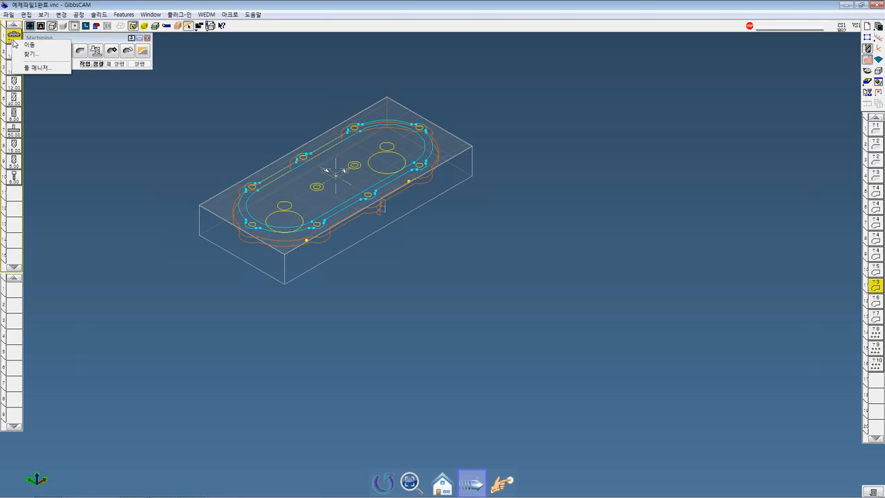
click(32, 67)
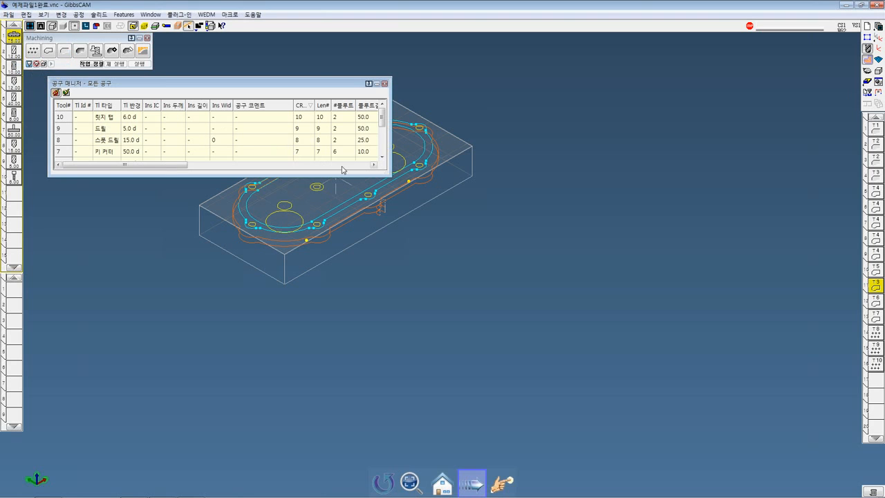
drag(391, 176, 591, 373)
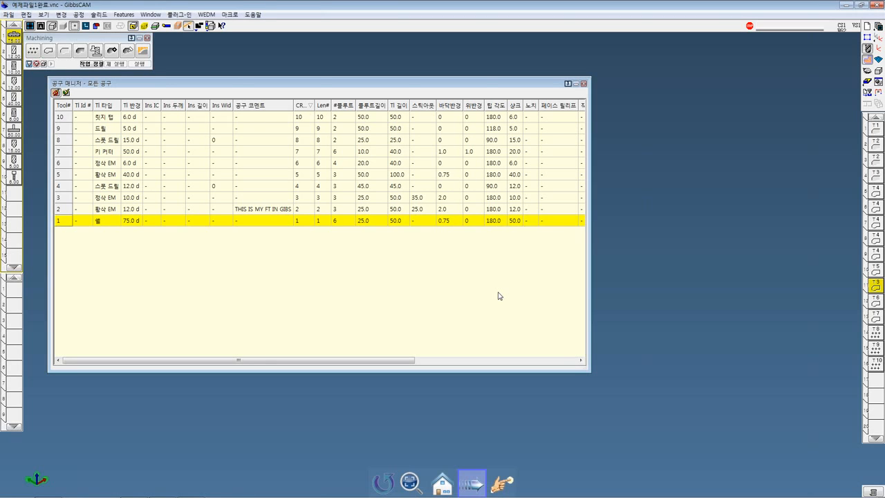
click(63, 105)
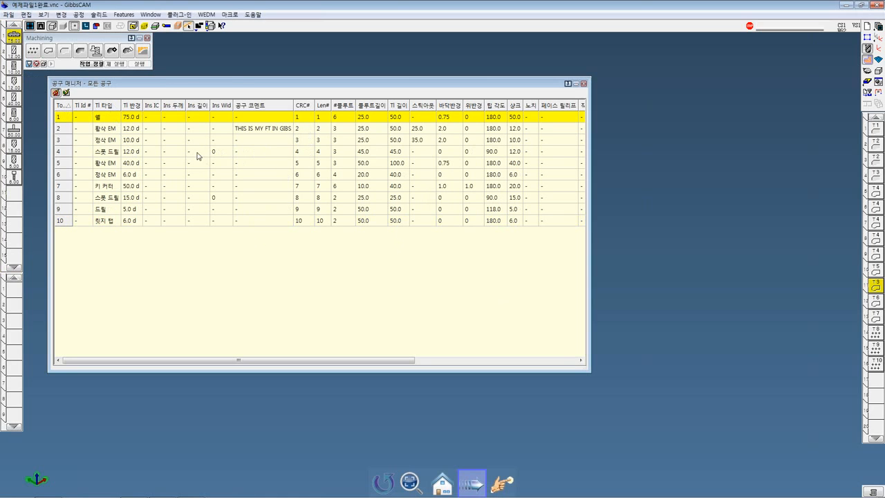
Select tools 5 and 9 in the tool manager and view the definition of drill 9 from the tool list
click(82, 164)
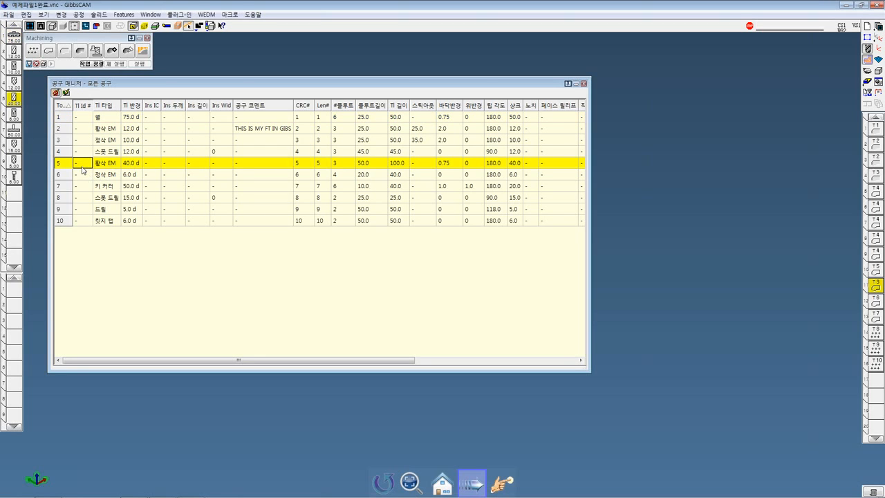
click(107, 210)
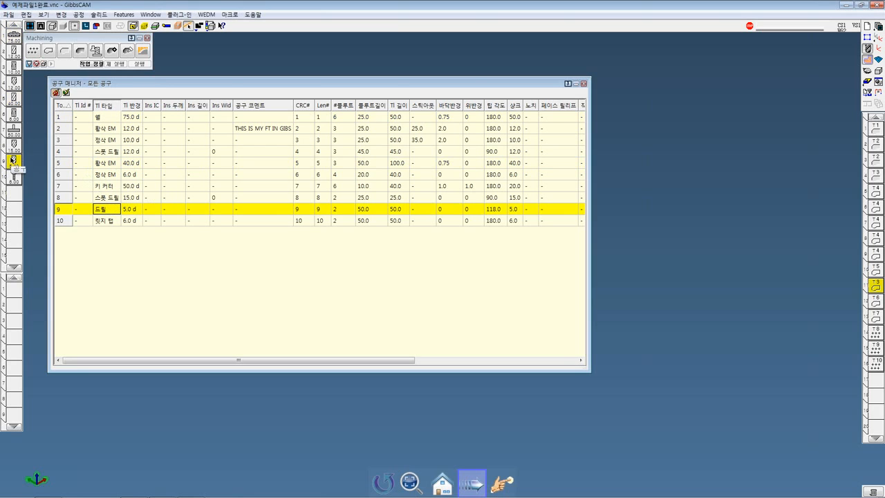
double_click(12, 159)
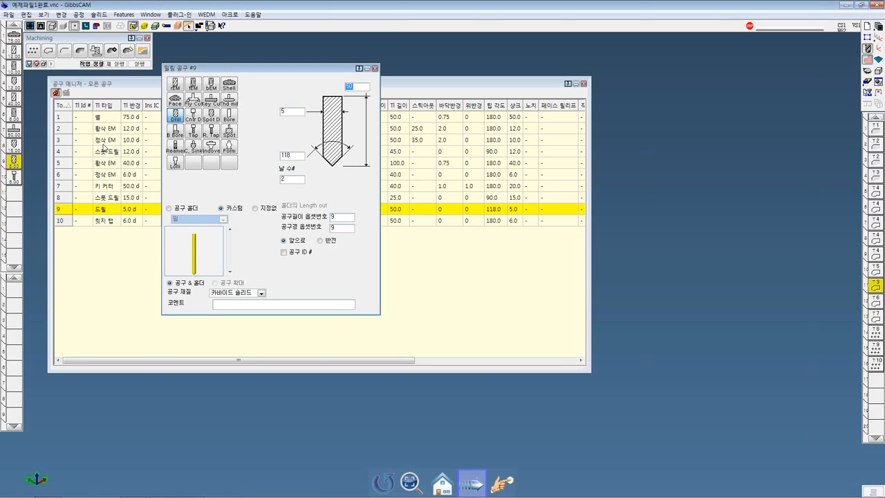
click(374, 69)
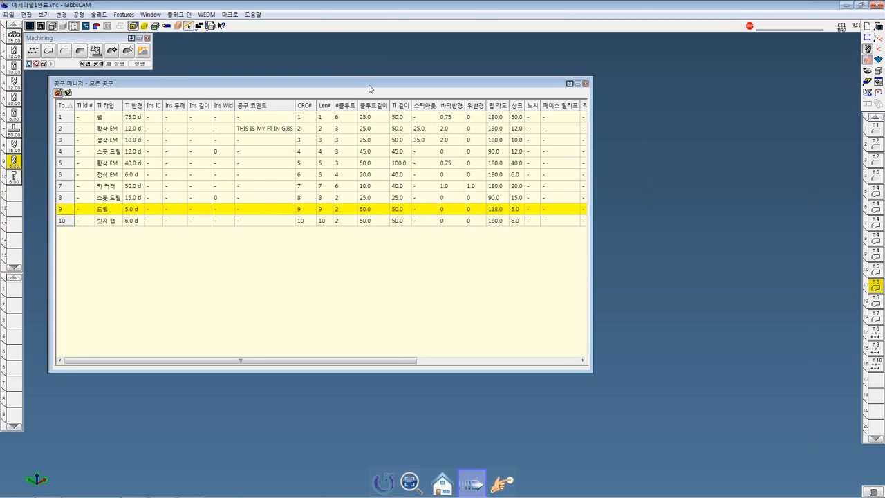
View drill 9's definition again from its diameter cell in the tool manager, and close it
drag(369, 88, 435, 81)
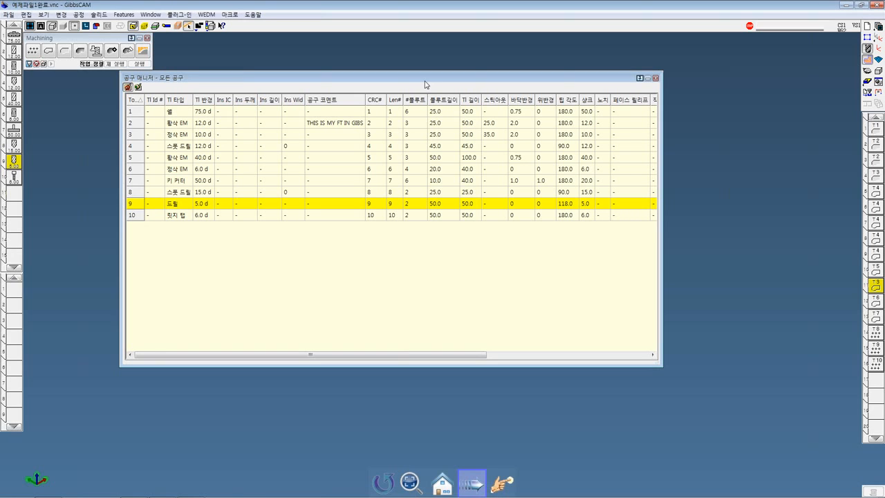
double_click(207, 203)
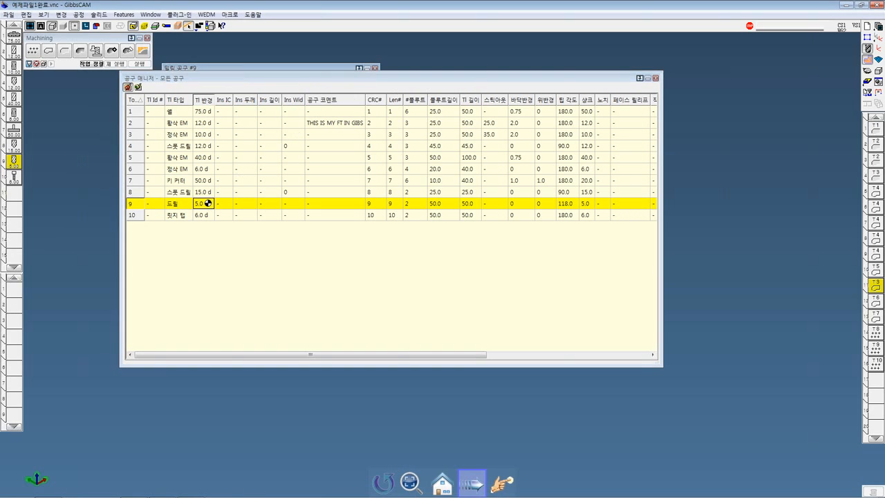
click(2, 2)
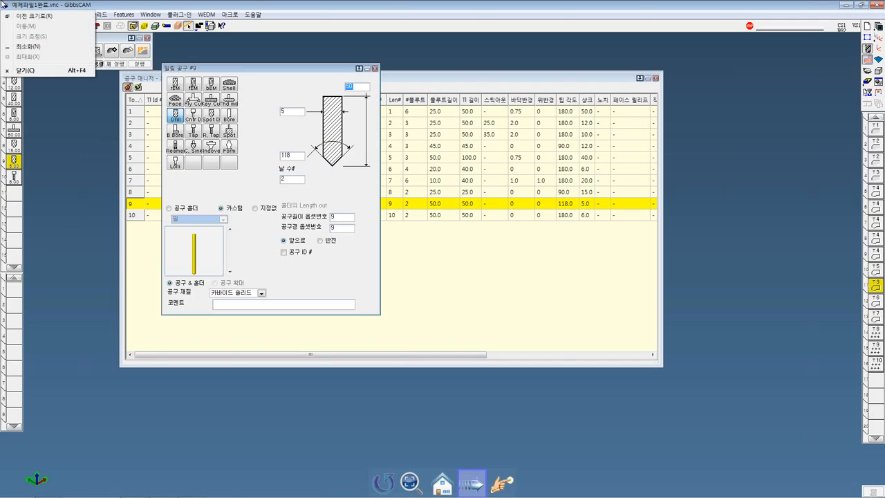
click(375, 70)
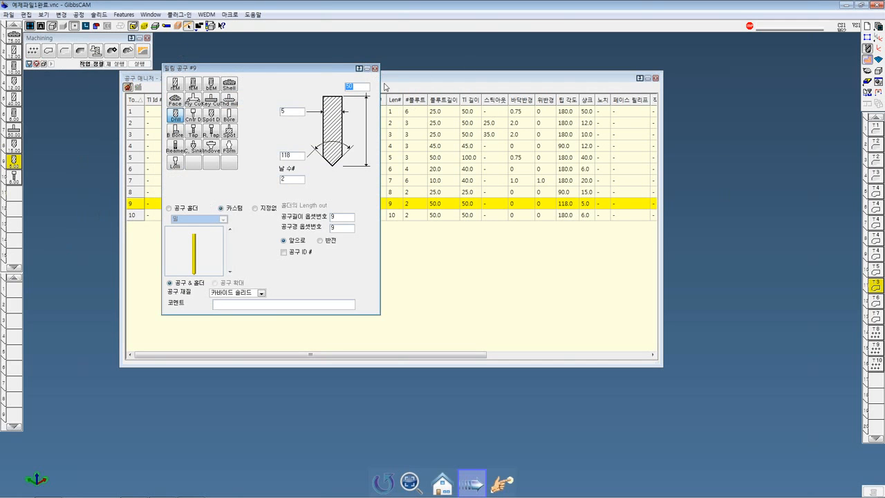
click(374, 68)
drag(374, 79, 438, 83)
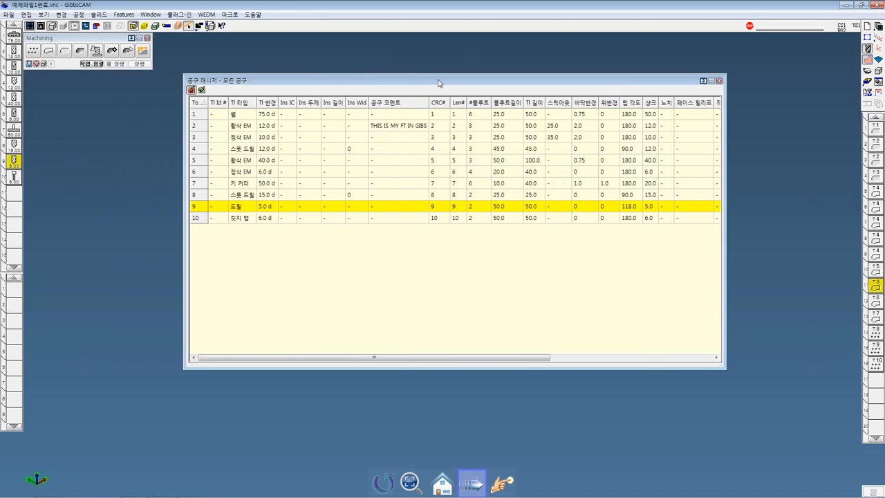
click(202, 91)
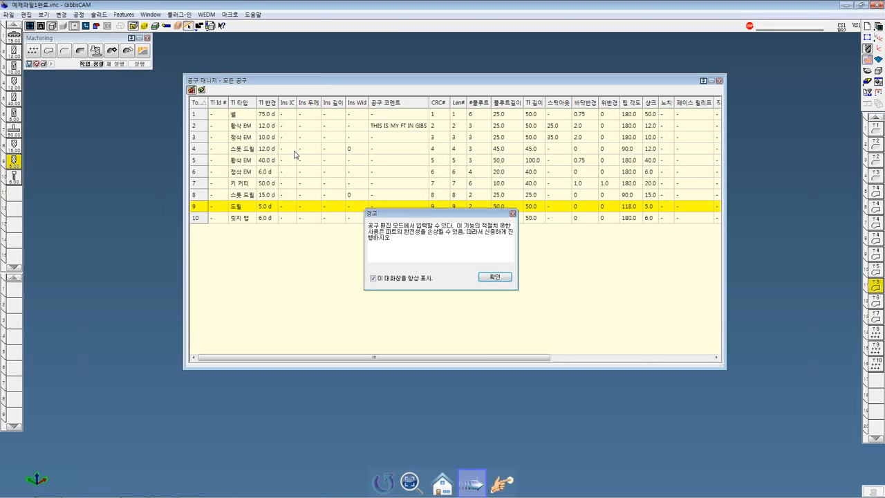
click(492, 277)
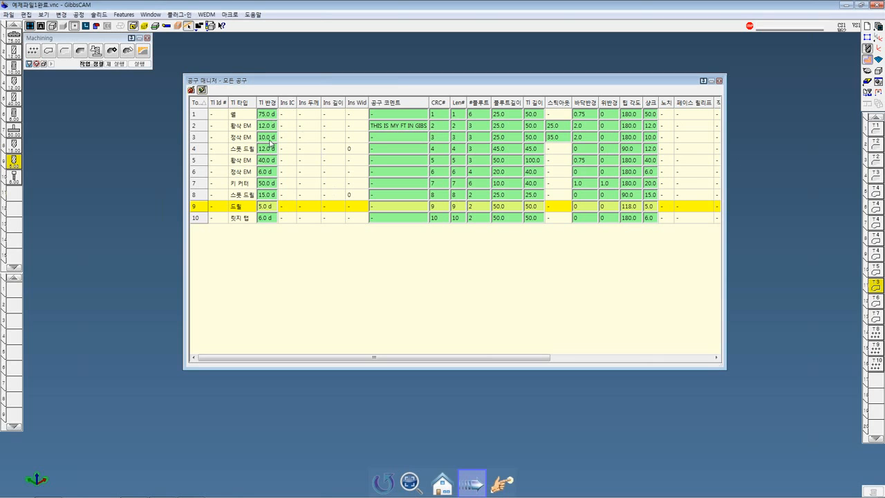
double_click(267, 207)
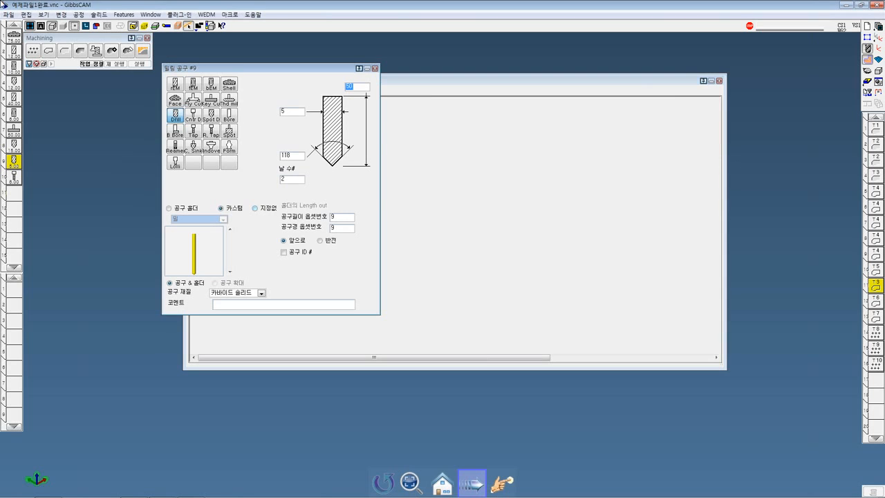
click(376, 67)
click(268, 206)
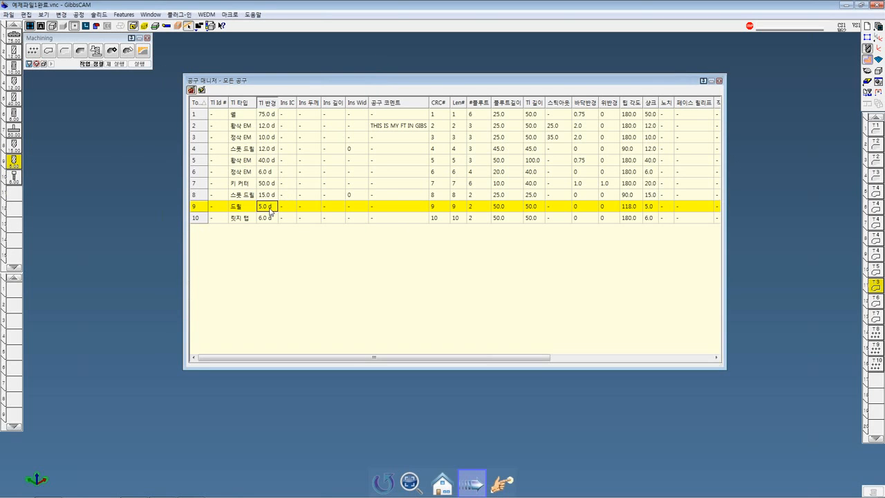
Turn on edit mode in the tool manager, set drill 9's diameter to 10, and check the tool's definition
click(201, 90)
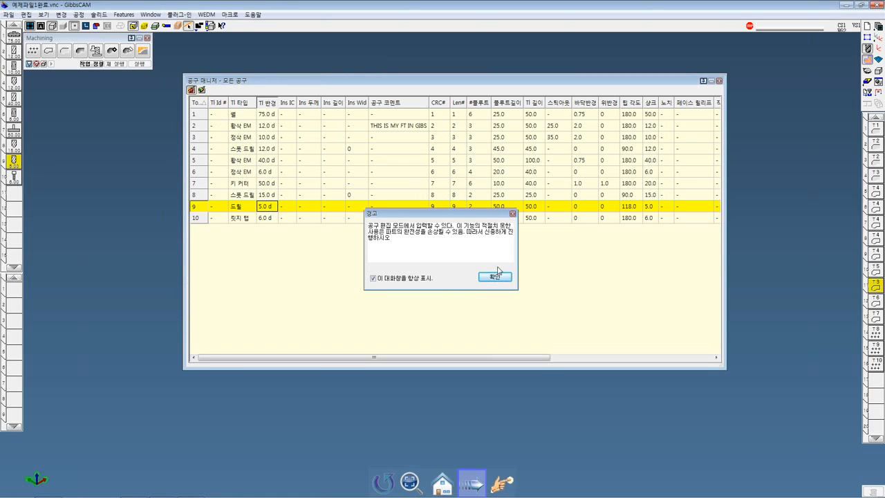
click(496, 276)
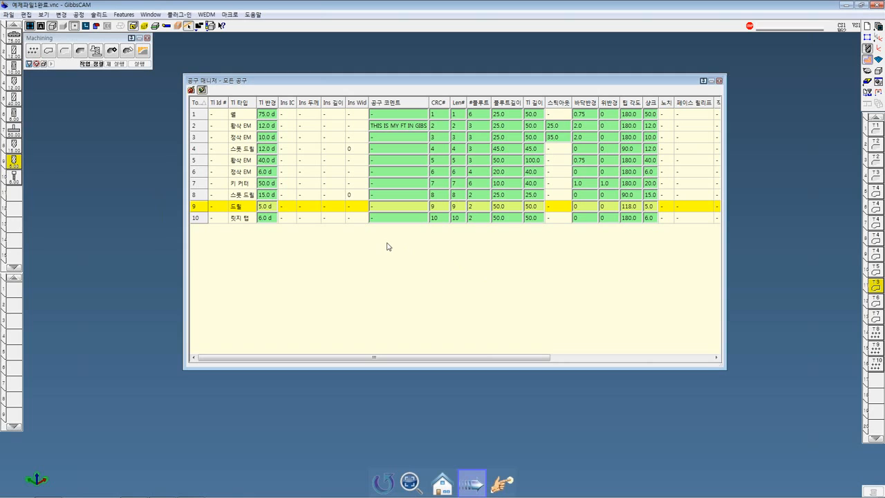
click(262, 207)
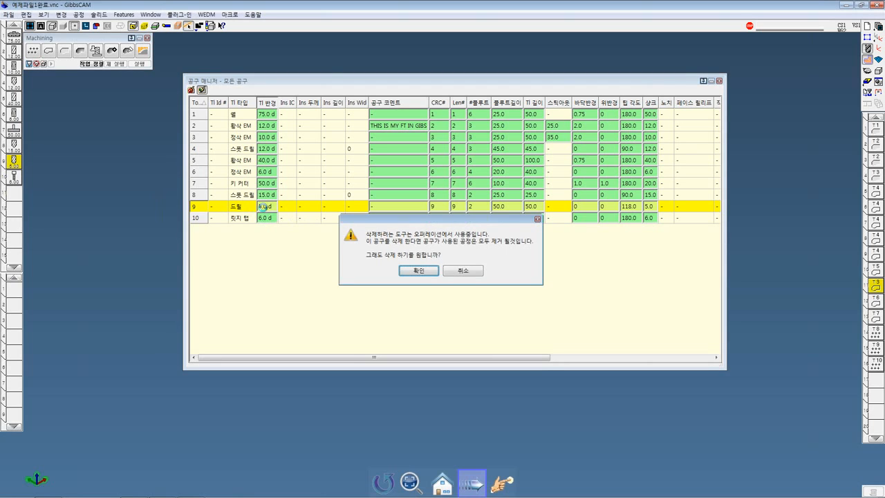
click(464, 272)
text(10)
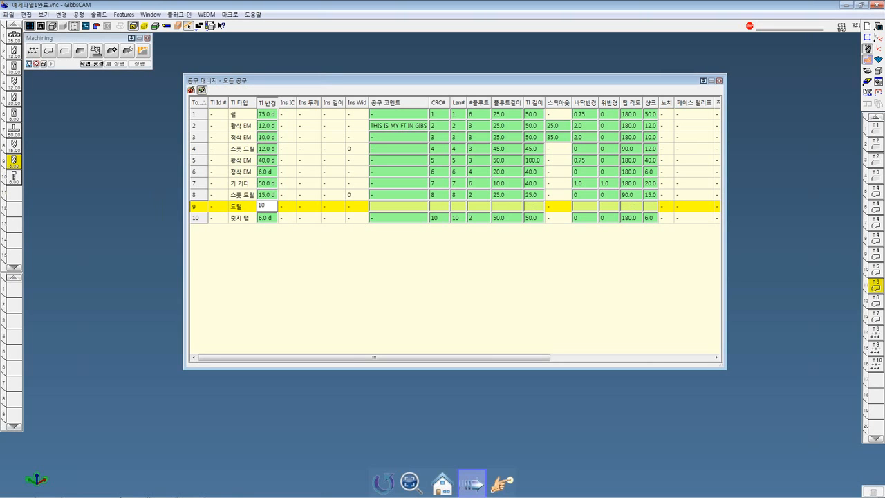
key(Return)
double_click(14, 165)
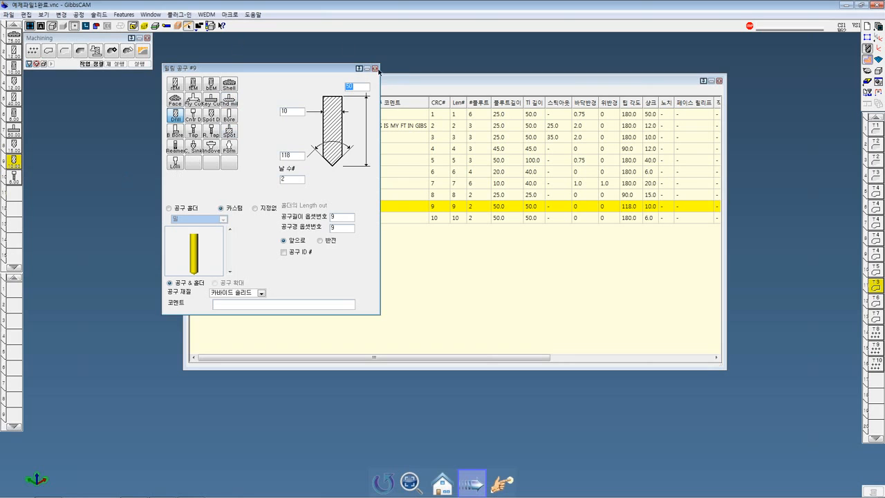
Close drill 9's definition, look over the tool manager's display, sorting and print options and the plug-in list, and close the manager
click(377, 70)
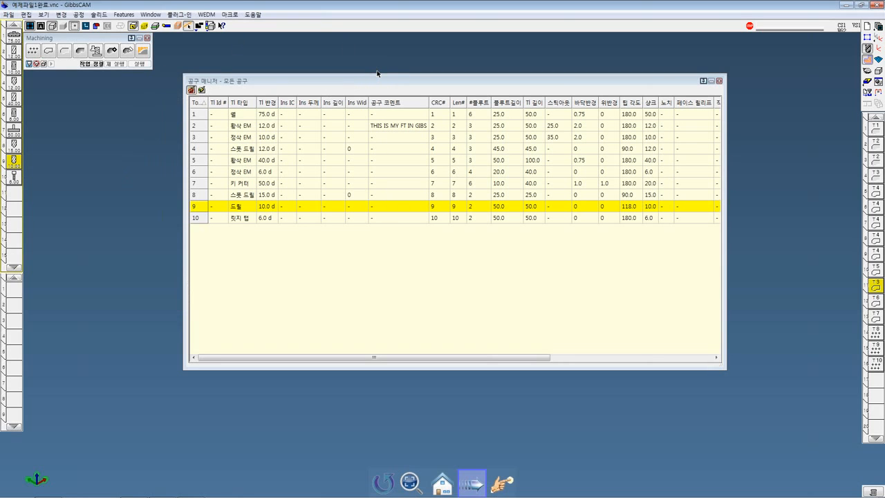
right_click(378, 84)
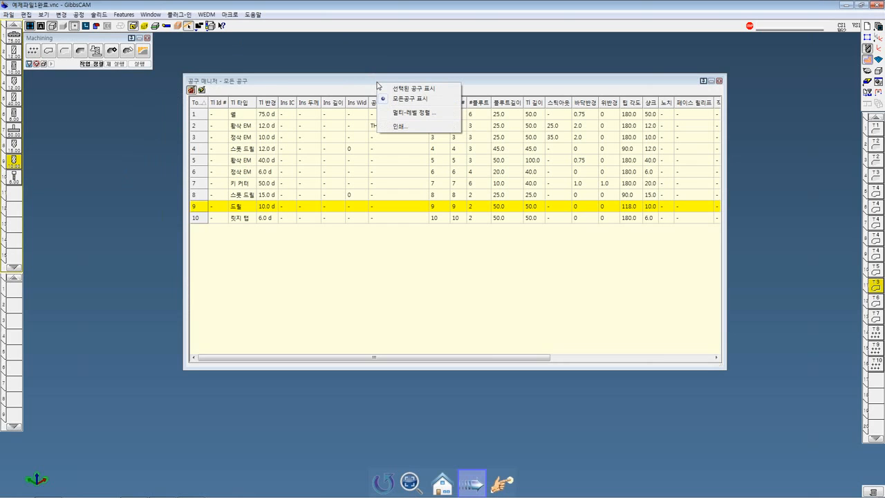
click(458, 218)
click(458, 218)
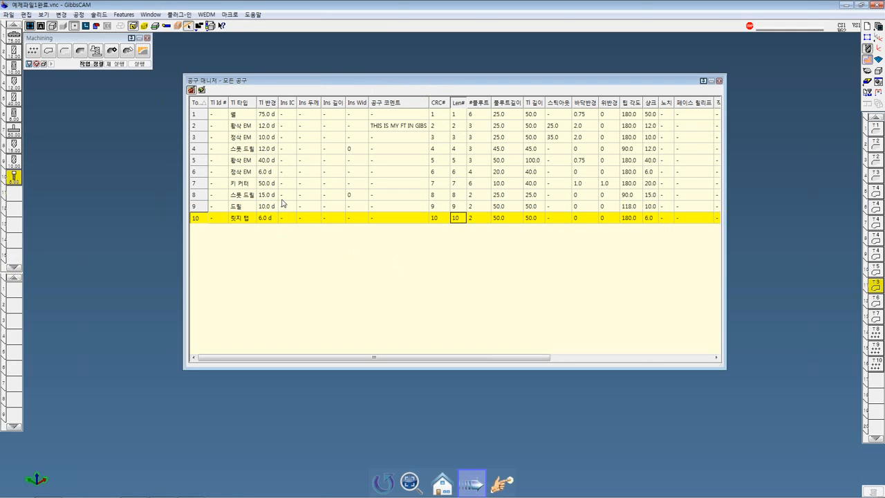
click(184, 15)
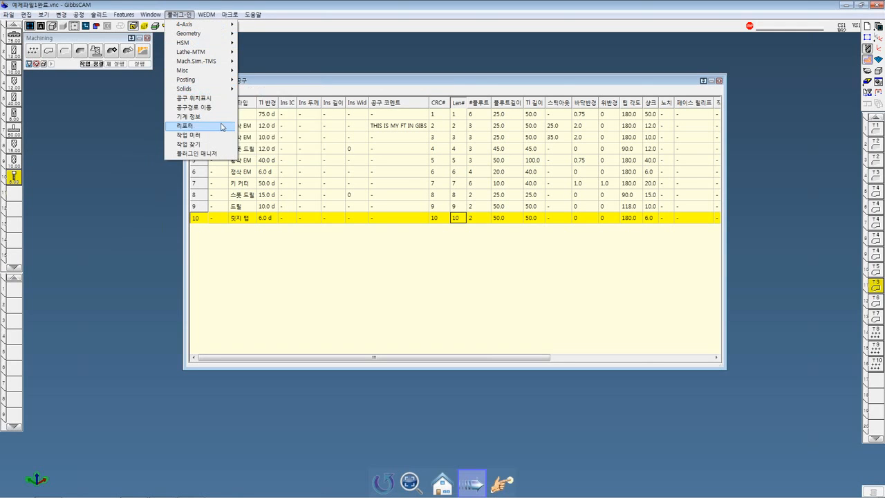
click(287, 5)
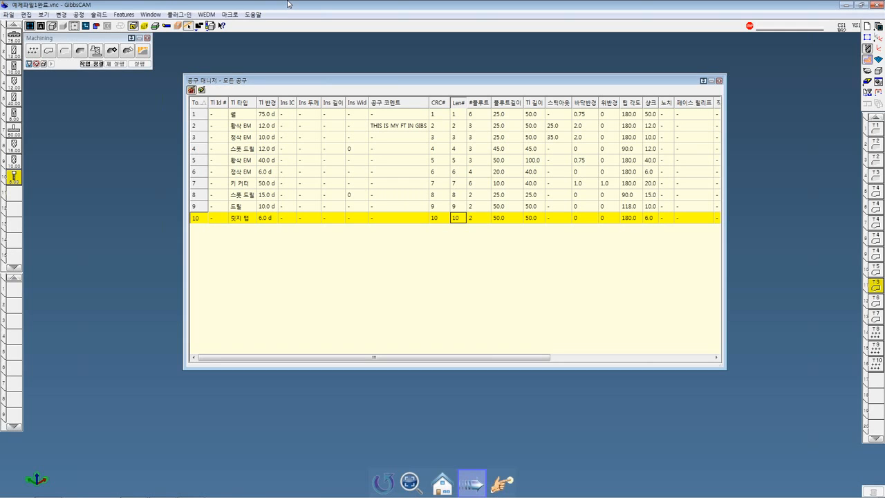
right_click(302, 83)
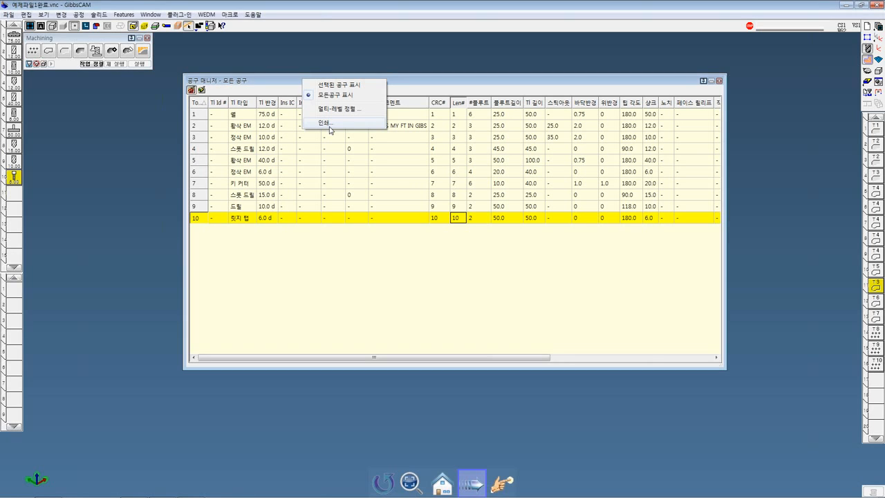
click(533, 248)
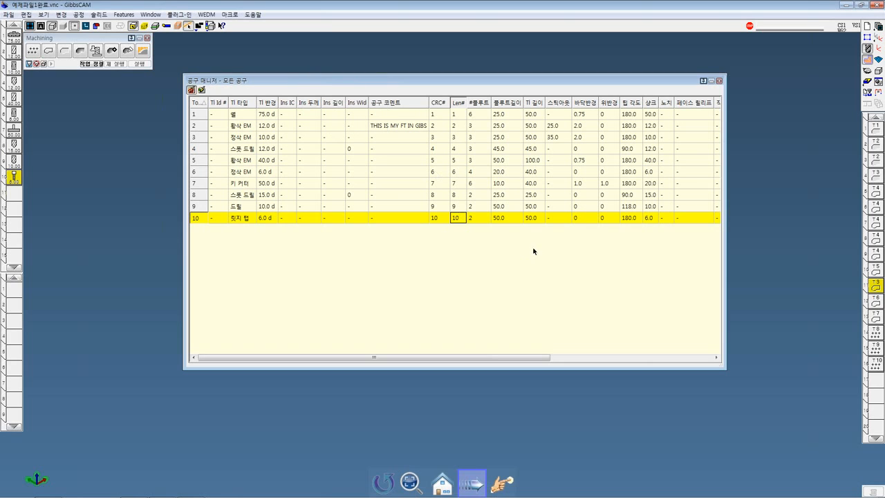
click(719, 81)
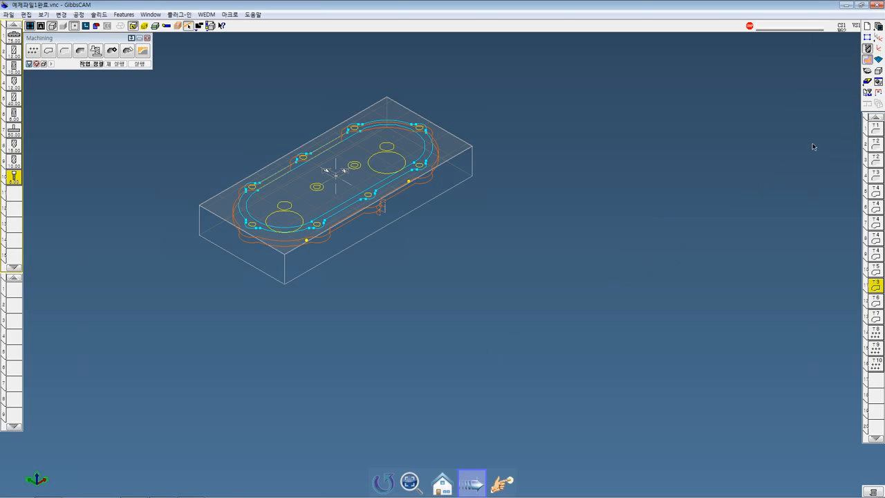
Load operation 1 from the operation list, view the operation modifiers available for it, and close them
click(871, 132)
double_click(871, 134)
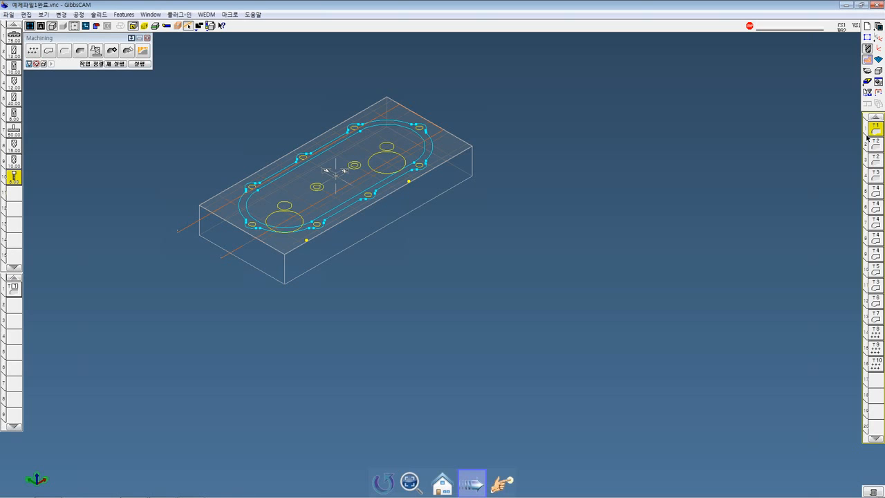
right_click(868, 135)
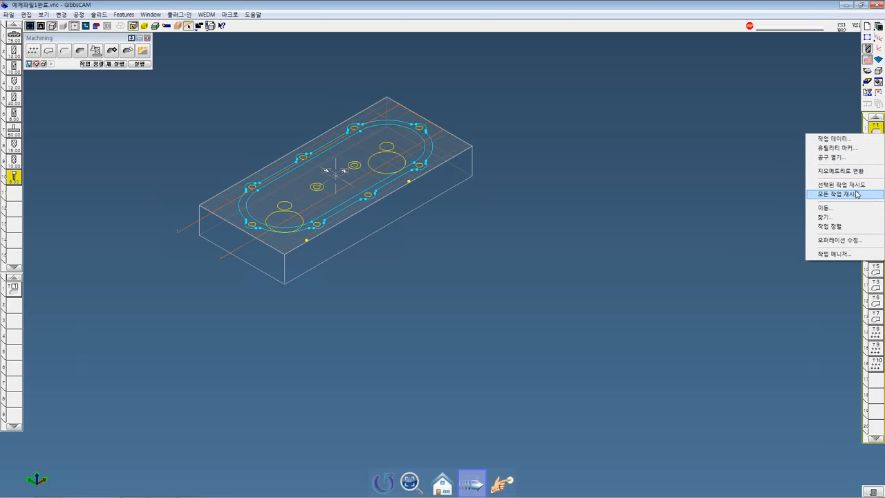
click(845, 241)
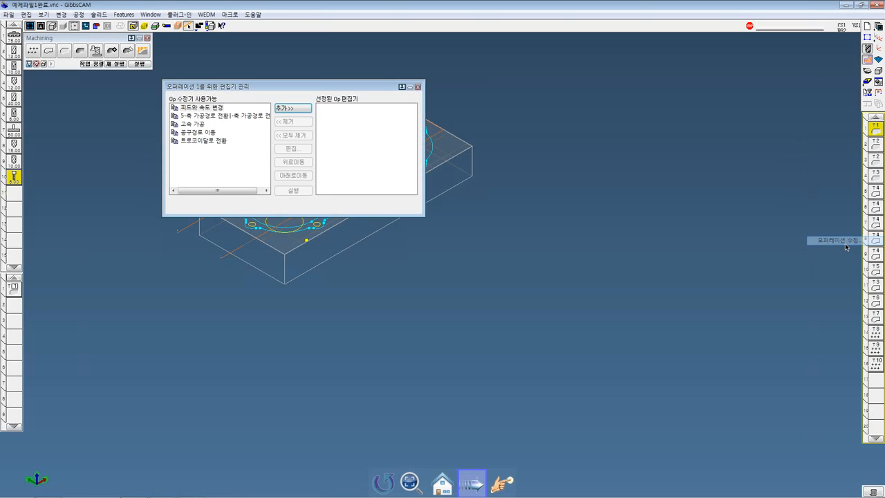
click(417, 87)
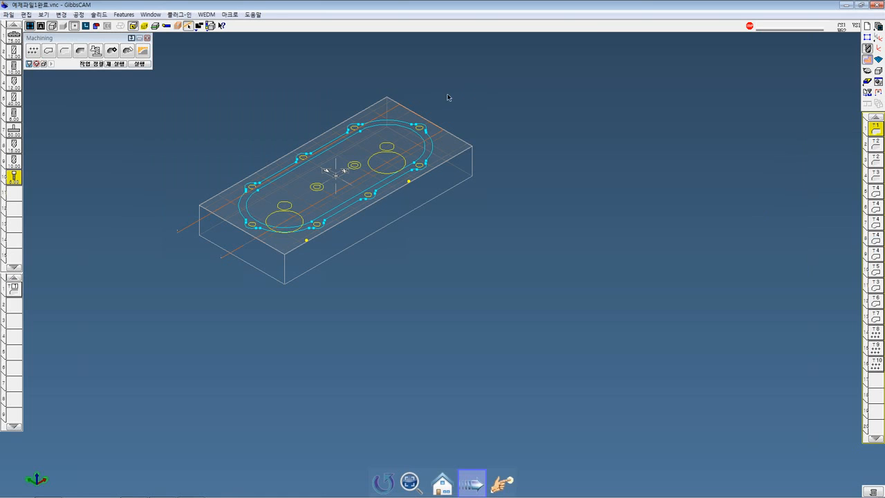
Open the operation manager, move it over the part, and enlarge it to show more operations and columns
right_click(873, 137)
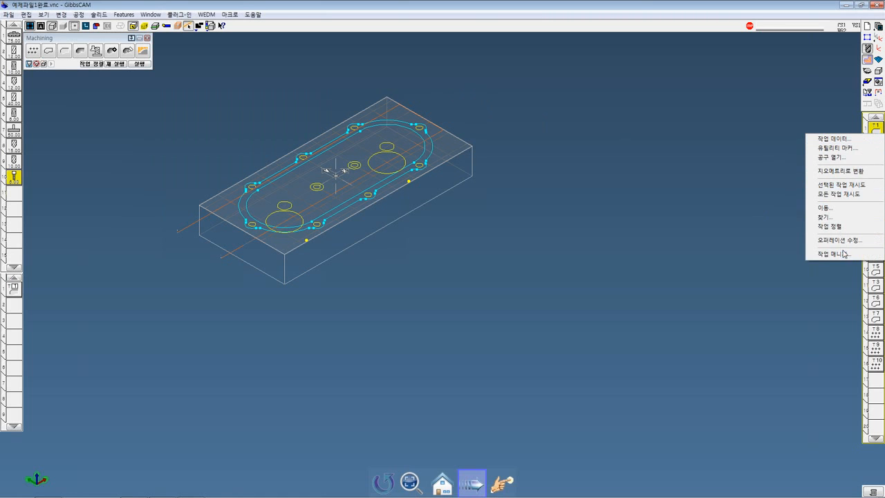
click(844, 253)
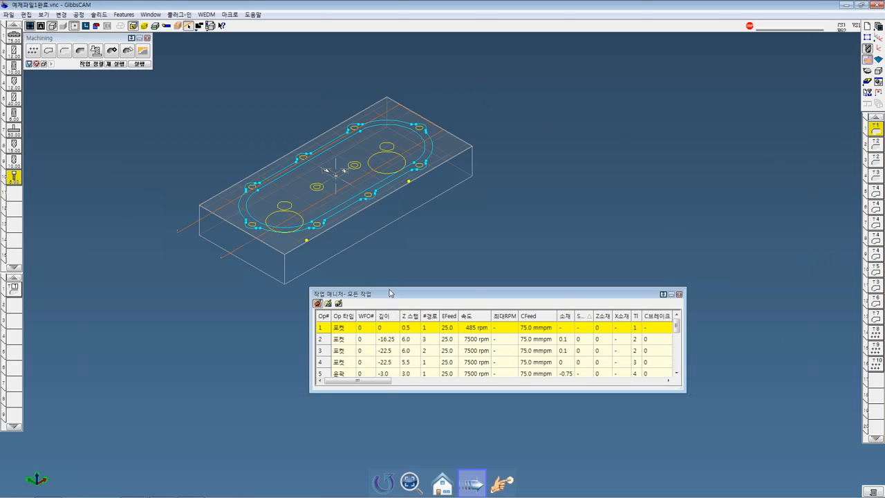
drag(390, 292, 286, 97)
drag(584, 201, 703, 317)
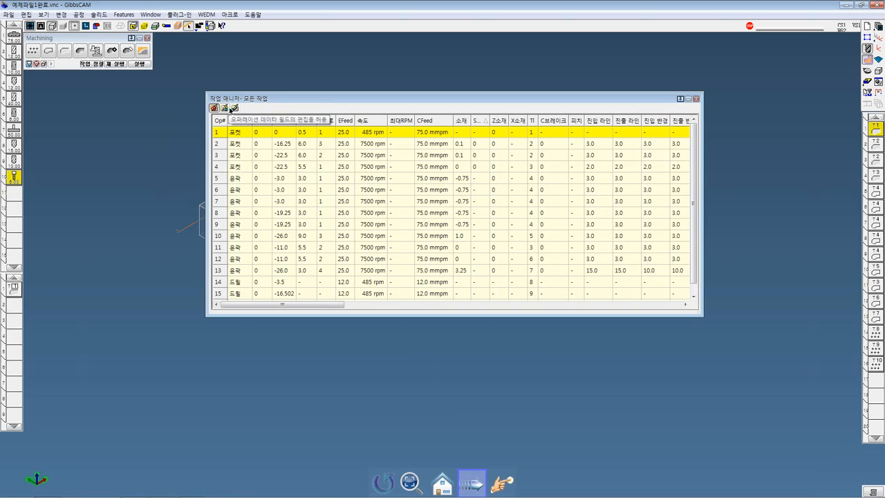
Turn on edit mode in the operation manager and set drilling operation 14's depth to -10
click(233, 108)
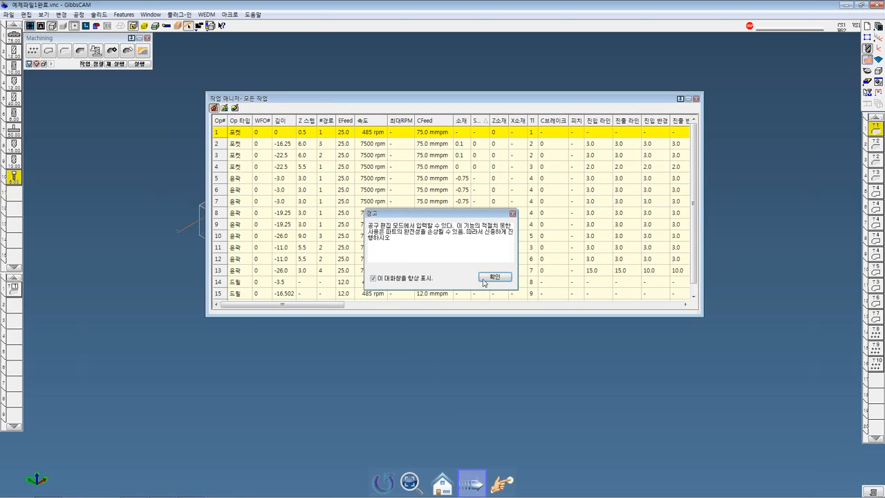
click(483, 280)
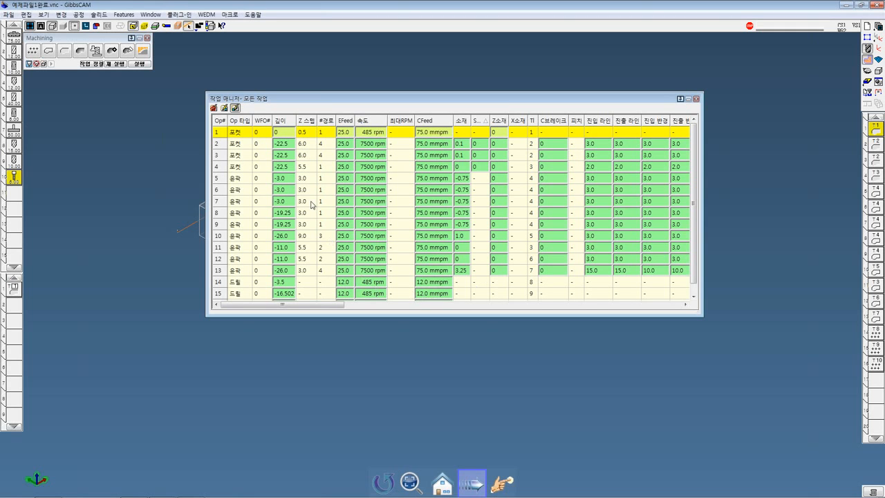
click(281, 284)
click(282, 285)
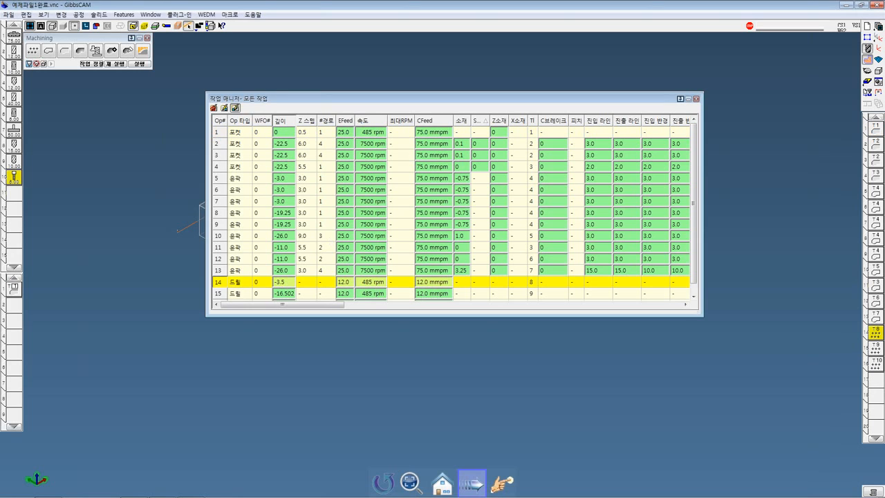
text(-10)
key(Return)
Load operation 14 into the process list, check the depth in its hole process, and close the process
double_click(880, 334)
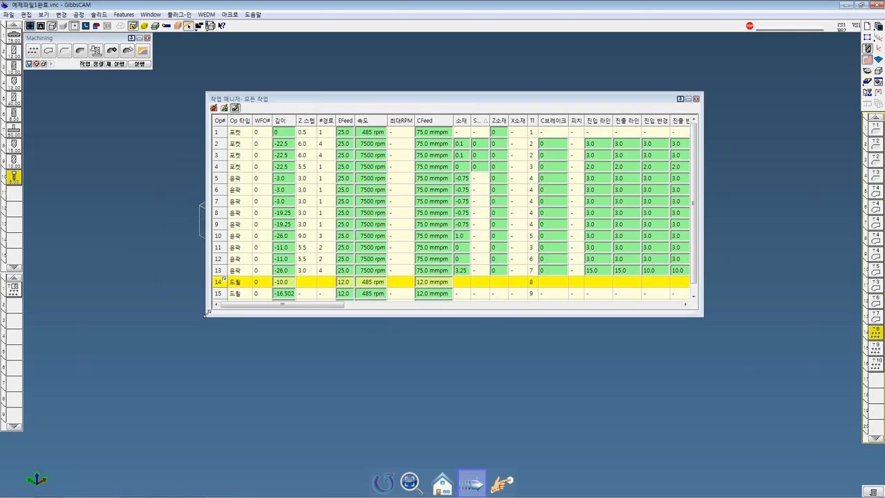
double_click(10, 295)
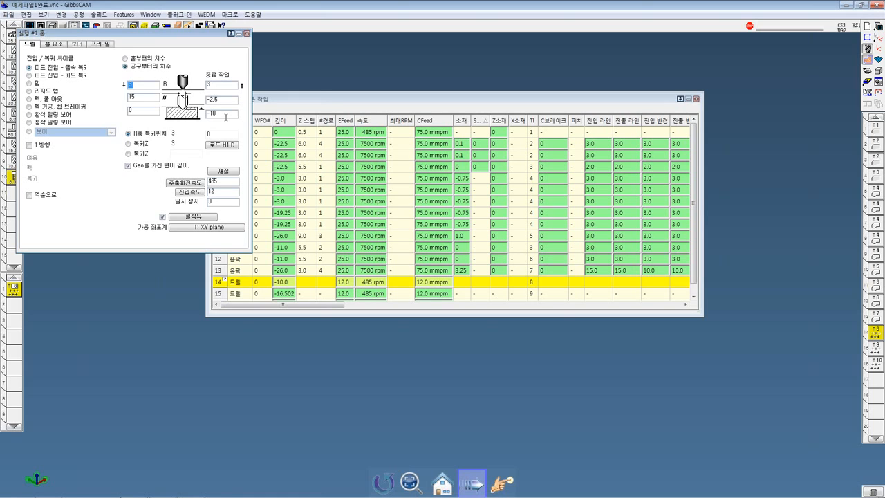
click(246, 34)
Close the operation manager and redo the selected drilling operation 14 to update its toolpath
click(696, 99)
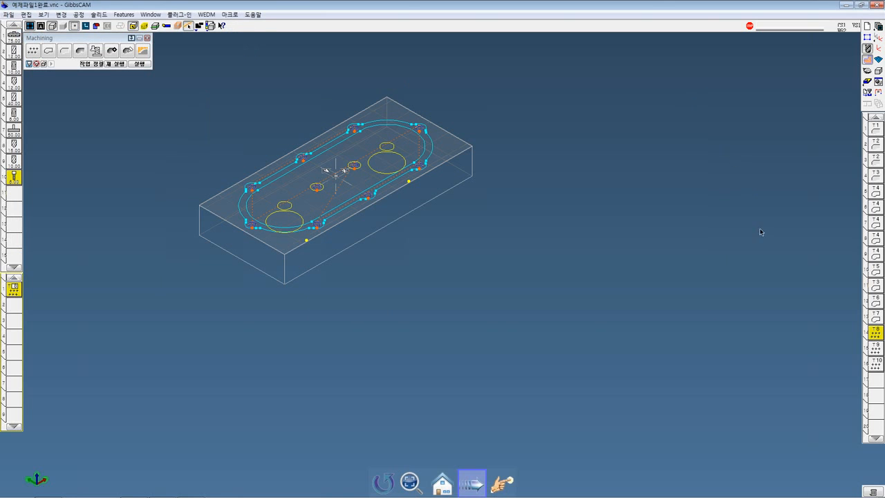
right_click(870, 336)
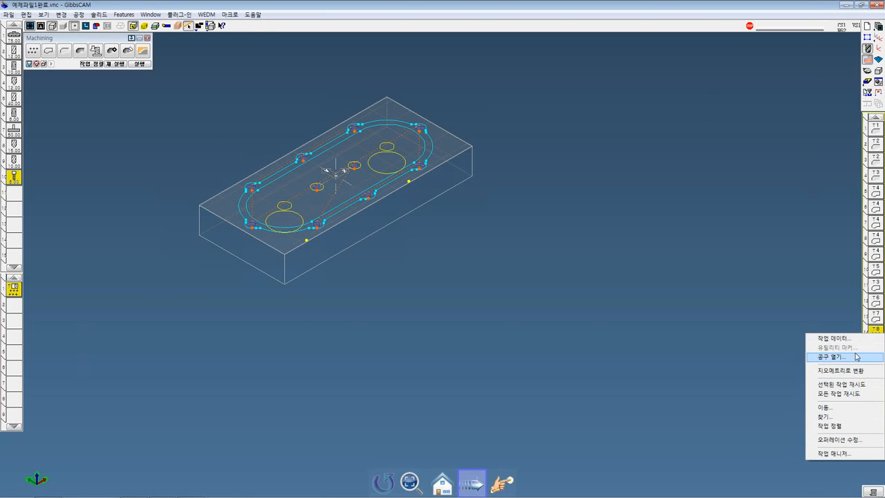
click(853, 385)
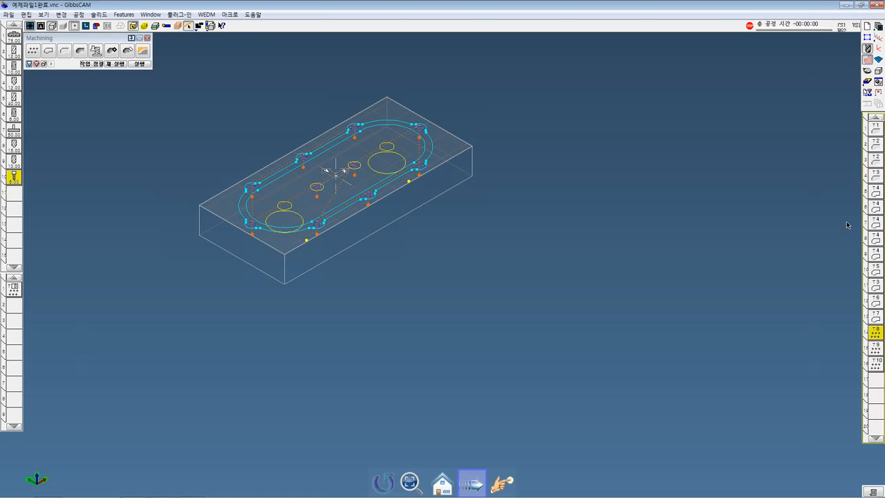
Switch to the PowerPoint presentation about the GibbsCAM 2011 update
click(878, 22)
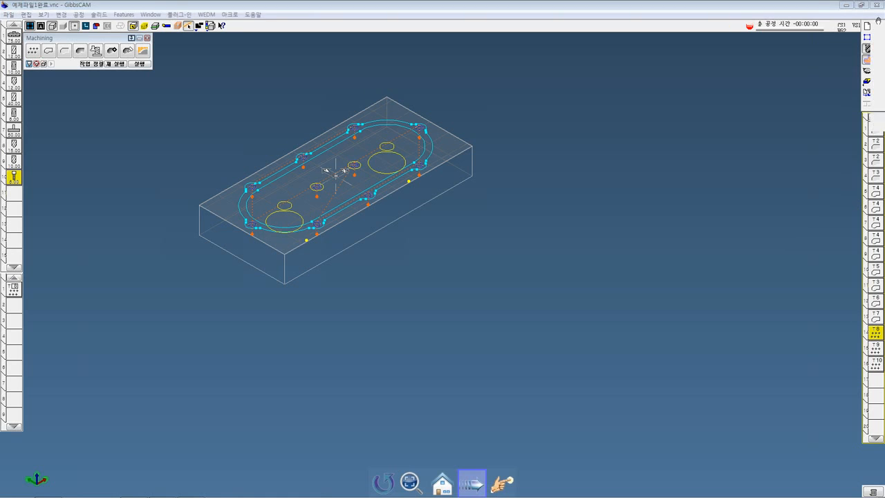
mouse_move(290, 495)
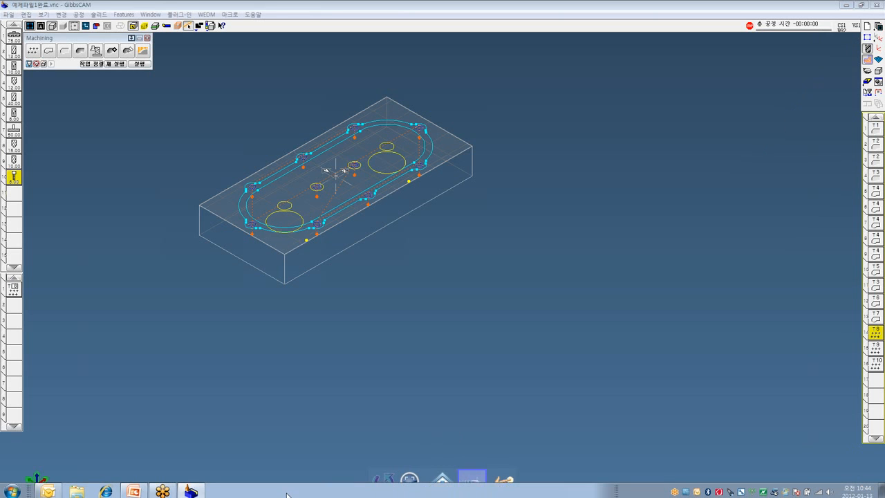
click(145, 489)
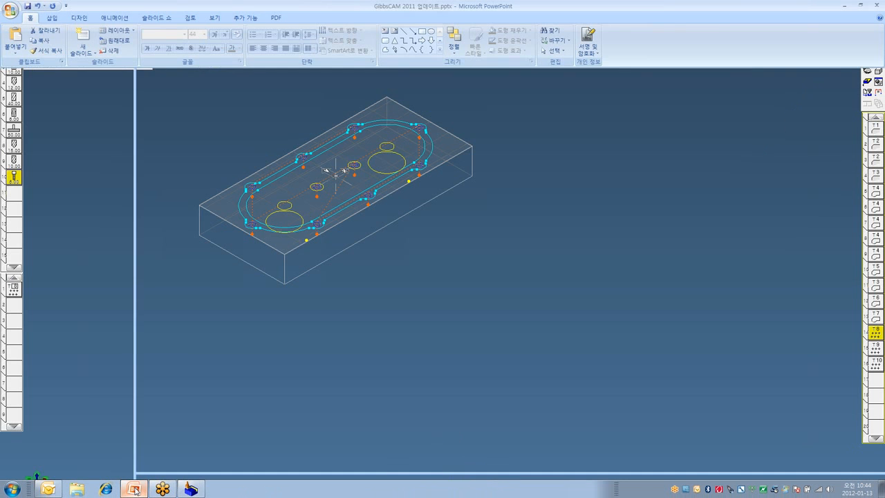
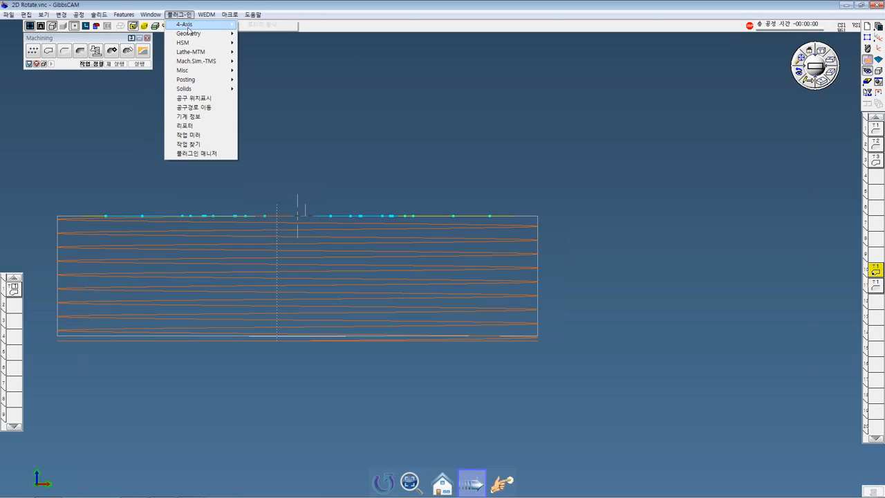
Check the 4-Axis plug-in entry and close GibbsCAM without saving the changes to 2D Rotate.vnc
mouse_move(191, 28)
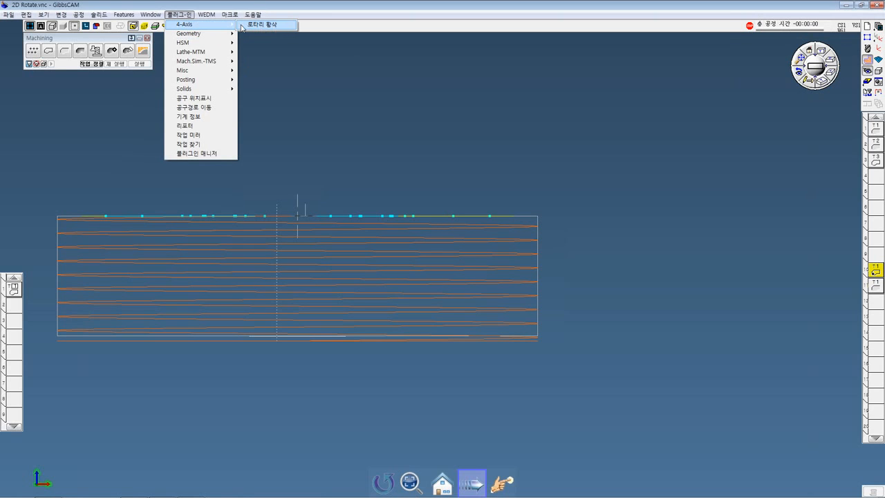
click(494, 126)
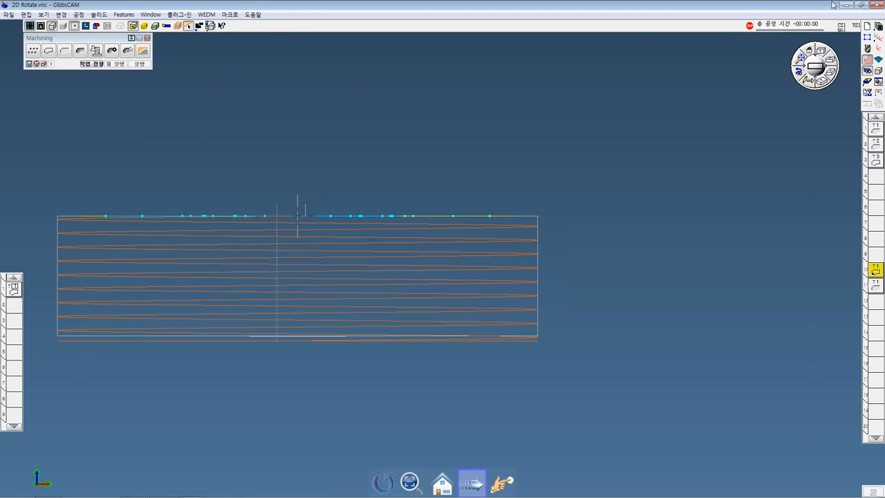
click(875, 5)
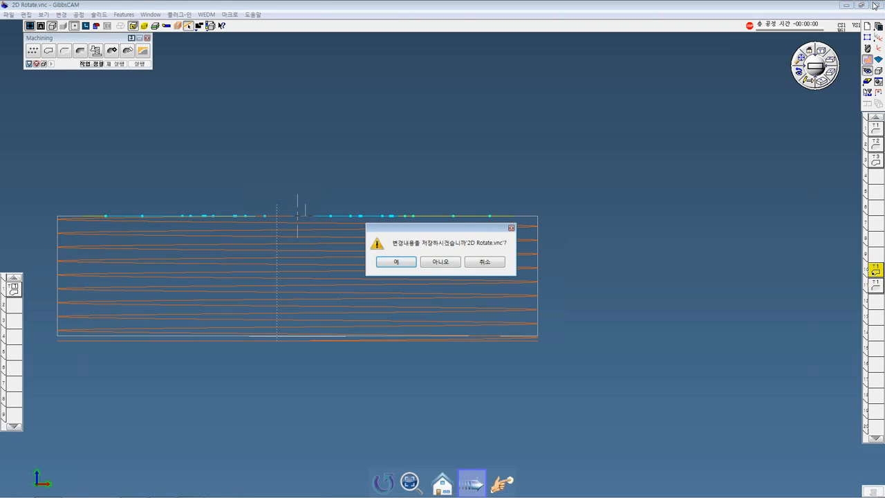
click(446, 262)
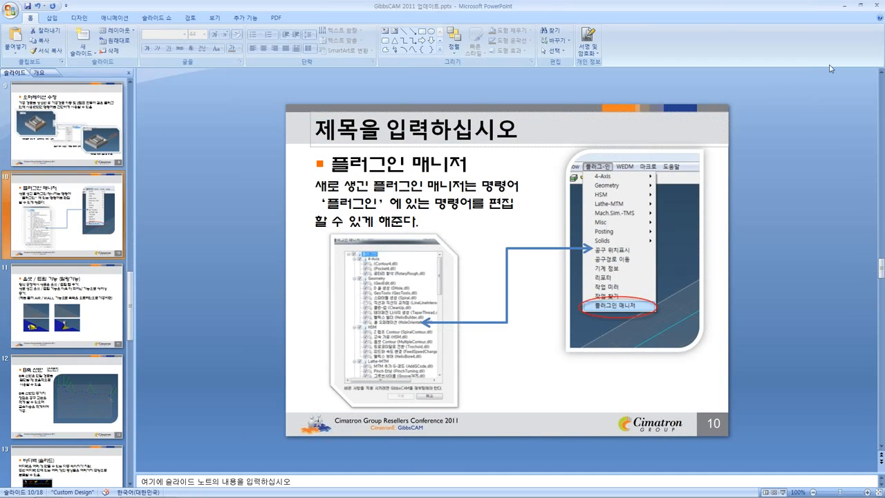
Launch GibbsCAM 2011 again from the desktop and decline the update information
click(883, 490)
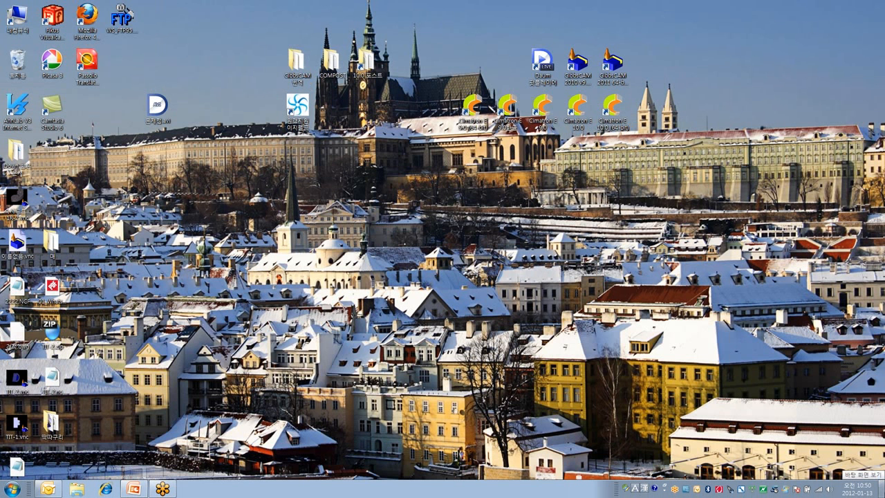
double_click(618, 76)
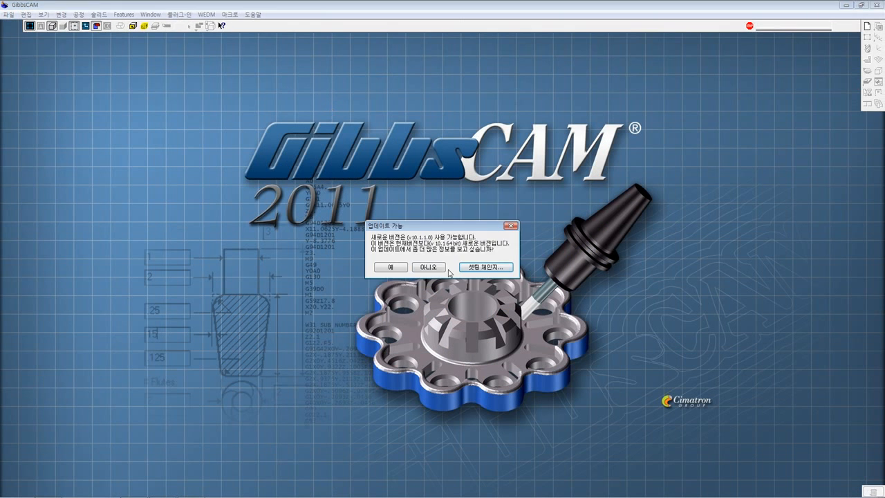
click(438, 268)
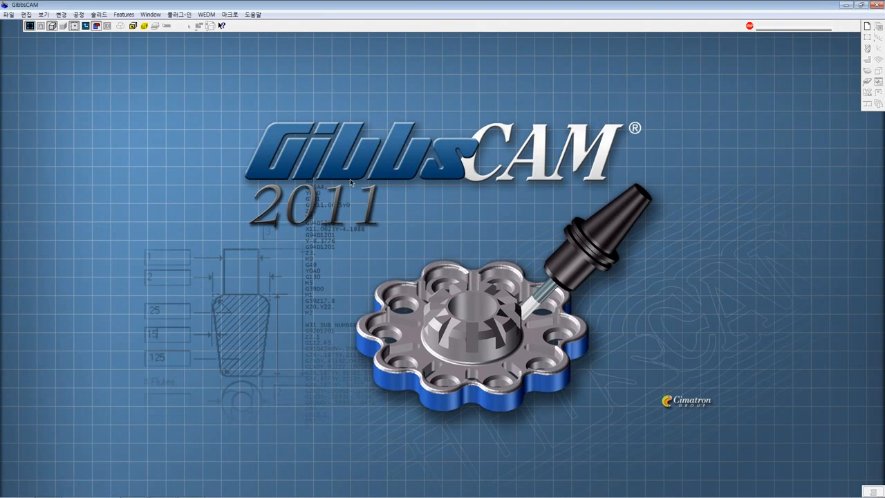
Reopen the recent 2D Rotate part and check which plug-in groups are listed
click(9, 14)
mouse_move(38, 188)
click(97, 185)
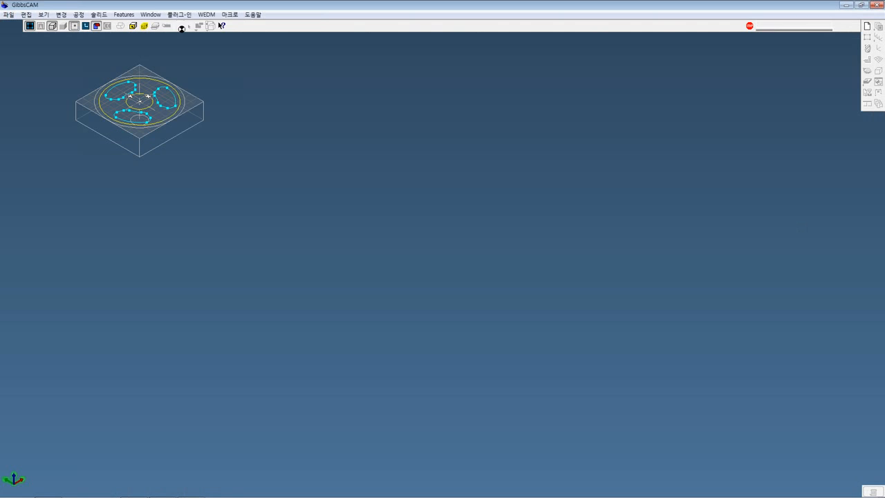
click(178, 13)
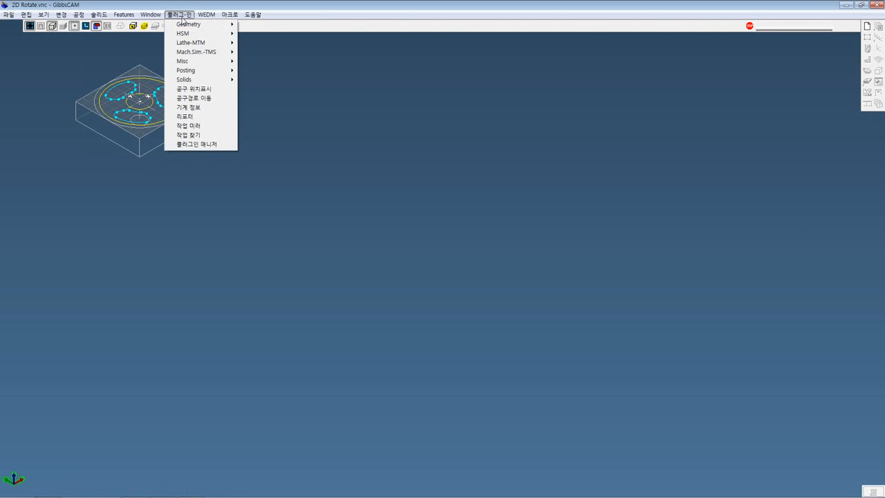
mouse_move(206, 26)
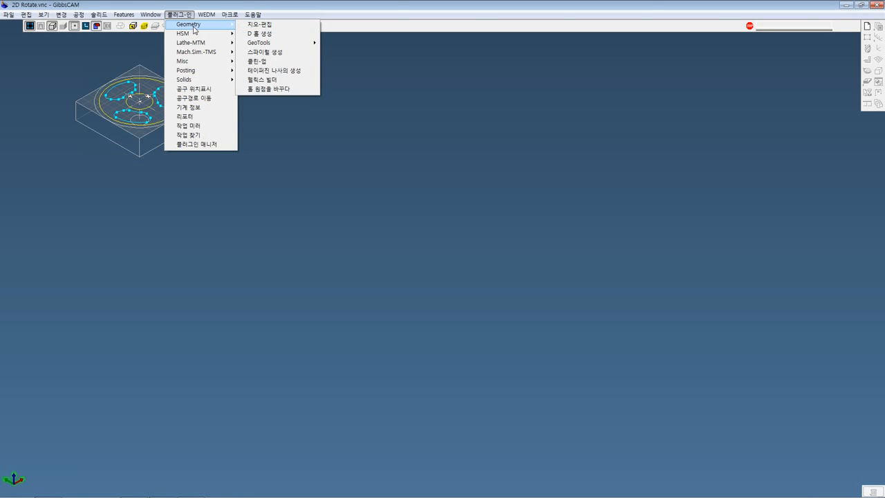
click(643, 150)
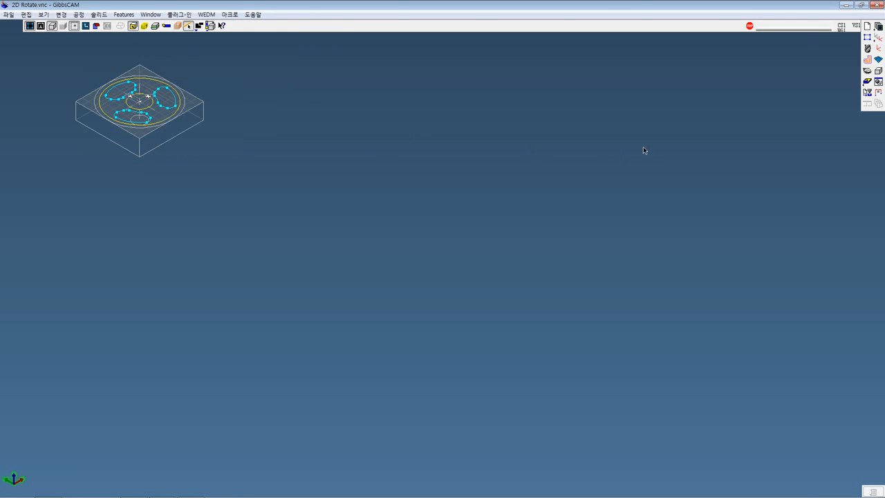
Switch to the PowerPoint presentation and show slide 11 on the milling Offset / Trim function
mouse_move(251, 494)
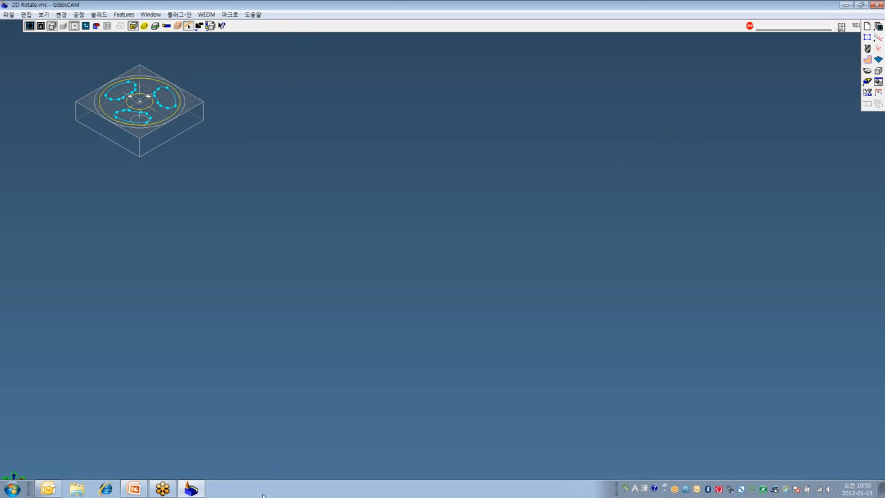
click(134, 489)
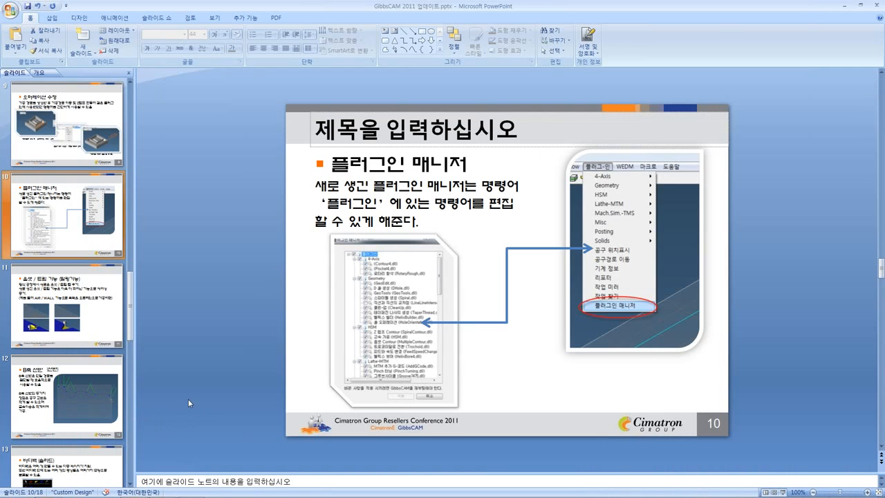
click(112, 326)
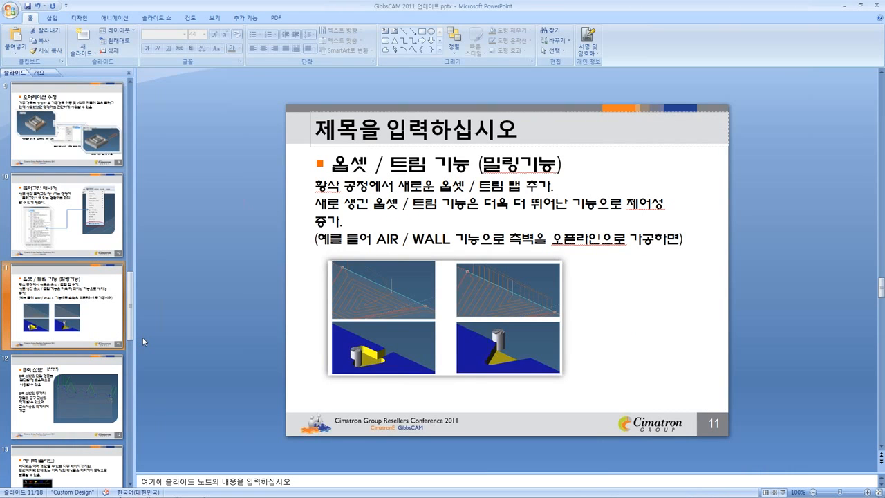
Return to GibbsCAM and browse for a part file in the 깁스화일 folder under GibbsCAM 2011 예제파일 on drive D
click(846, 5)
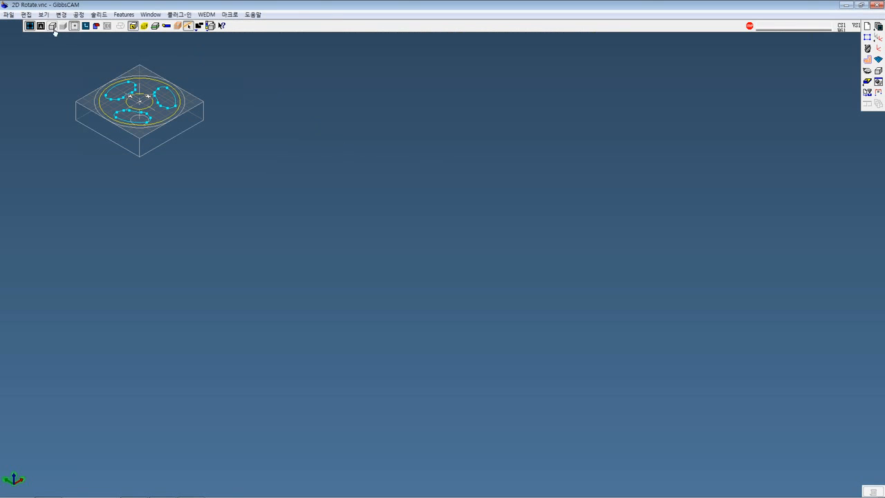
click(7, 15)
click(14, 33)
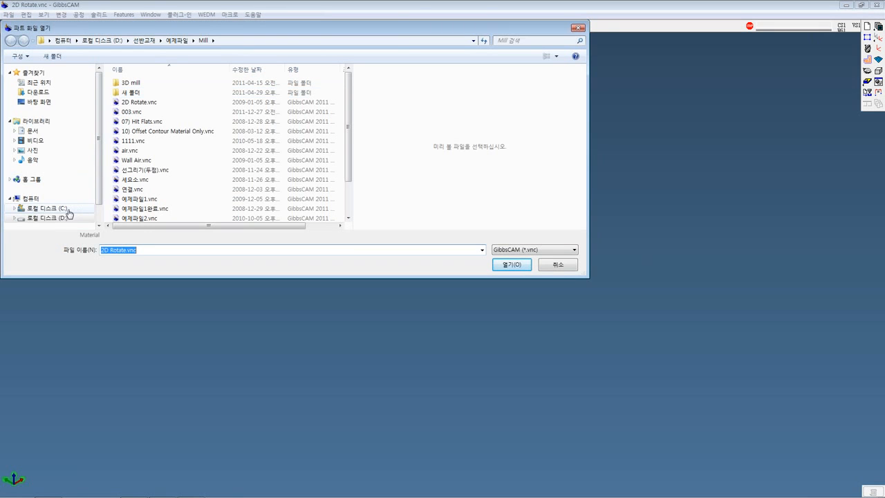
scroll(103, 162, down, 1)
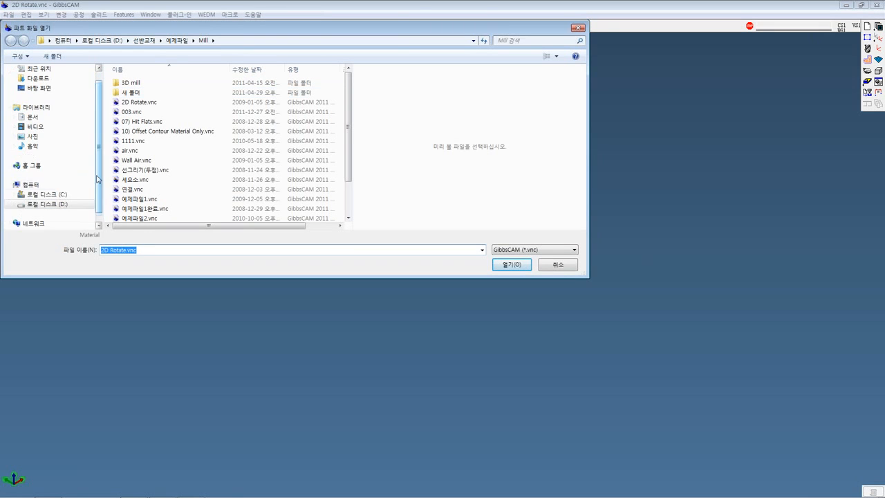
click(61, 204)
scroll(154, 155, up, 5)
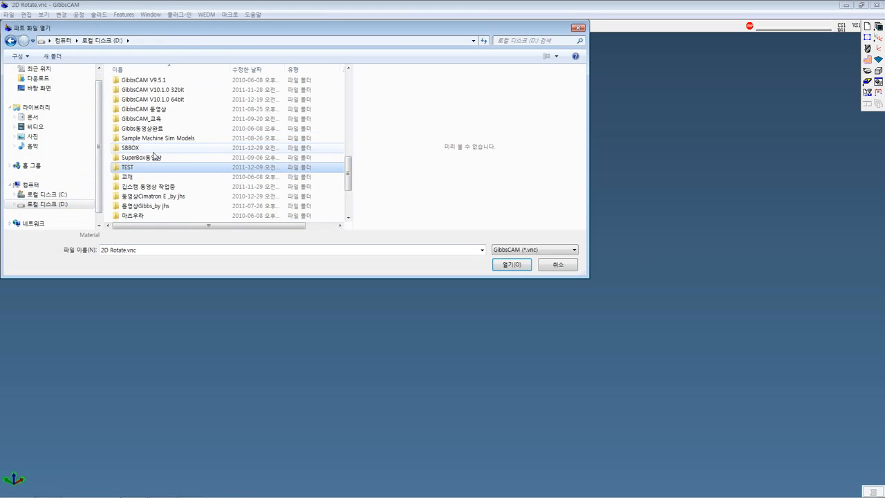
double_click(157, 168)
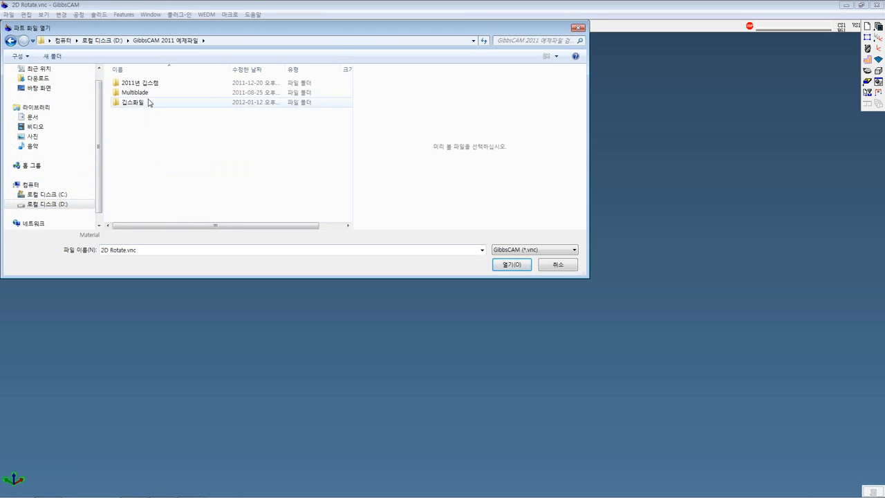
double_click(148, 103)
Preview the sample parts in the folder and open Part (7) OpenSide's_2011.vnc
click(167, 116)
click(168, 122)
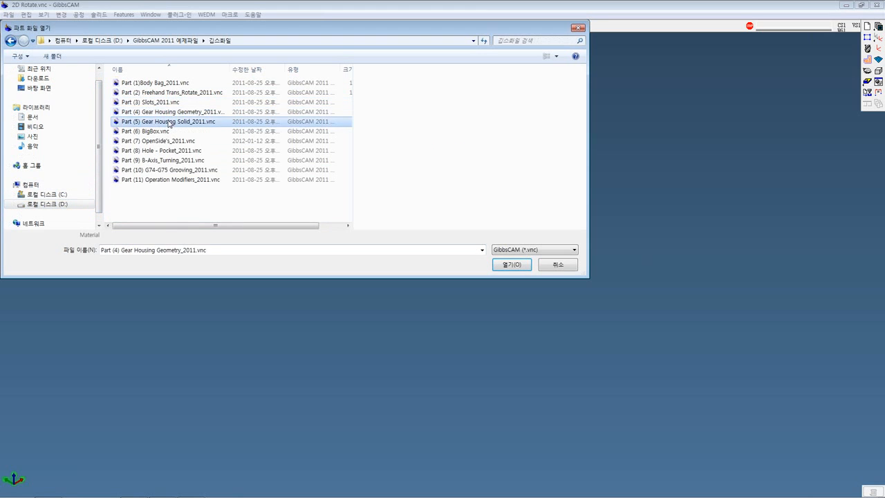
click(166, 104)
click(166, 92)
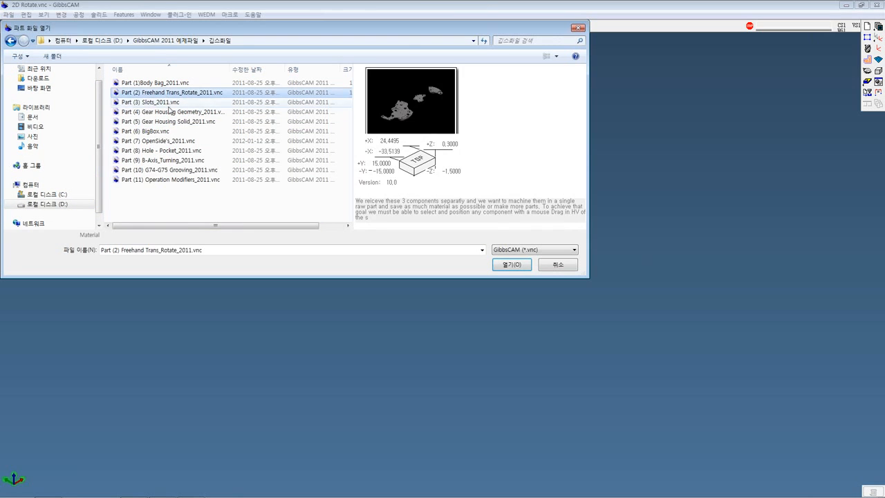
click(164, 131)
click(170, 141)
click(170, 151)
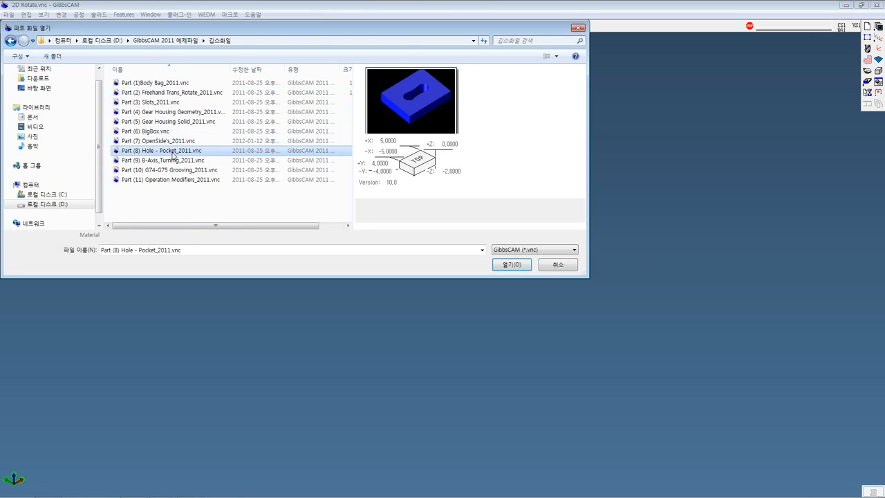
click(171, 141)
double_click(172, 141)
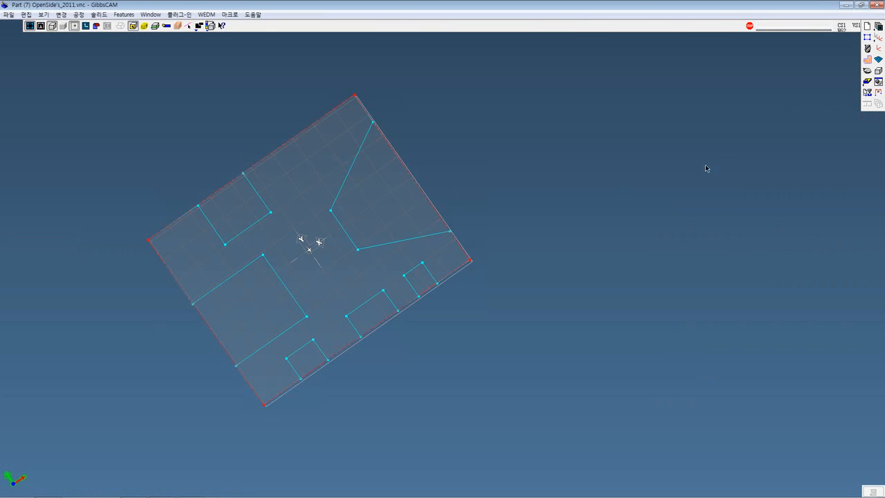
Show the open-sided part in top view and open Machining with its tool and operation lists
middle_drag(717, 192, 689, 256)
click(865, 72)
click(815, 66)
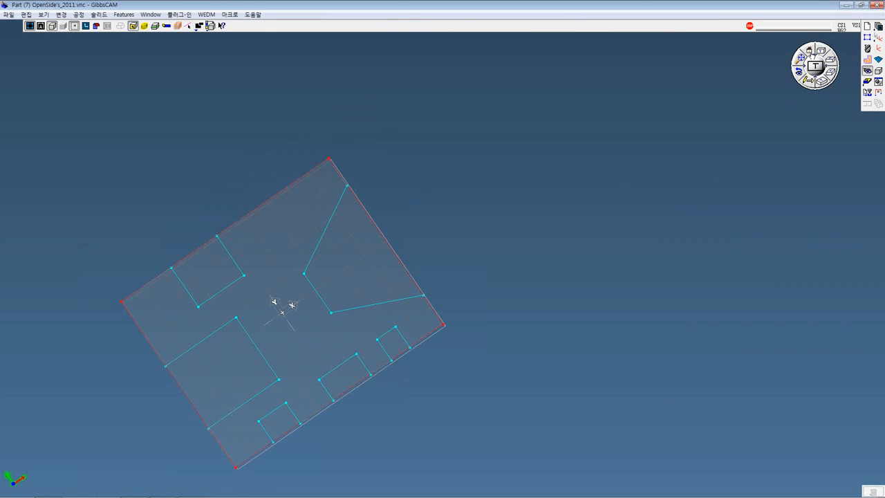
scroll(648, 127, up, 1)
scroll(650, 214, down, 3)
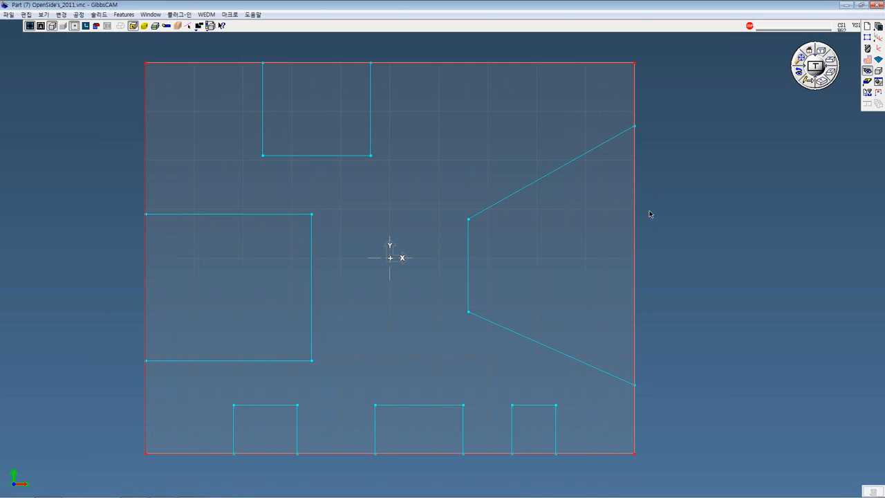
click(867, 61)
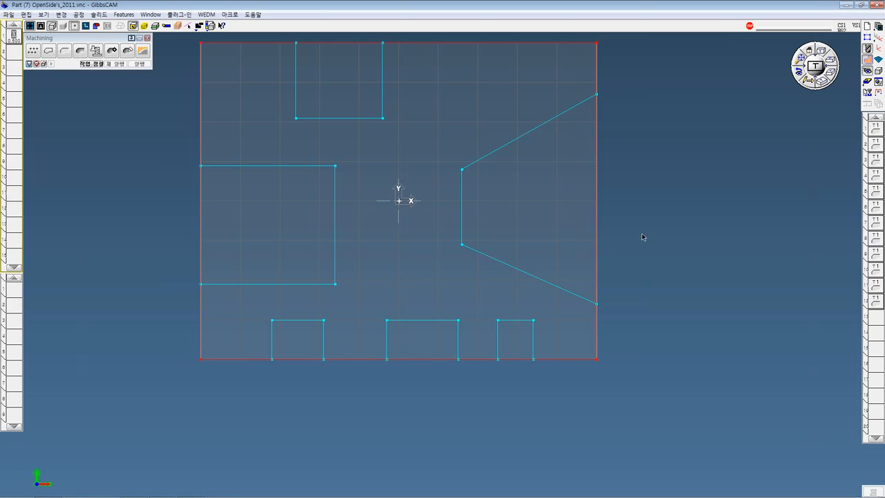
Select operations 1 to 6, then 7 to 12, and inspect the latter's pocket toolpaths in isometric view
double_click(877, 142)
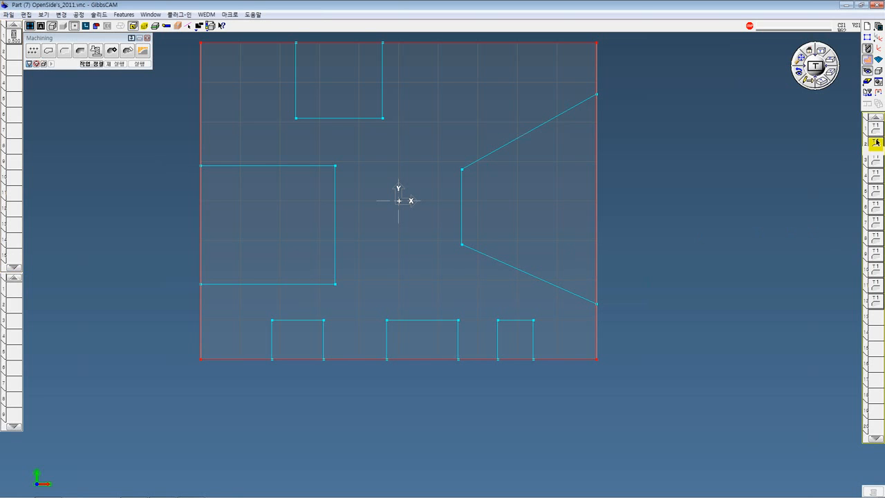
double_click(877, 226)
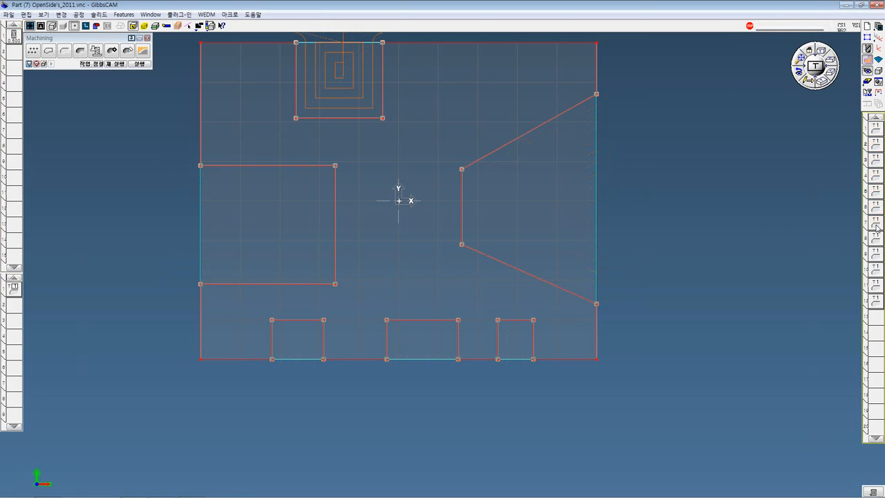
middle_drag(658, 263, 513, 304)
click(823, 83)
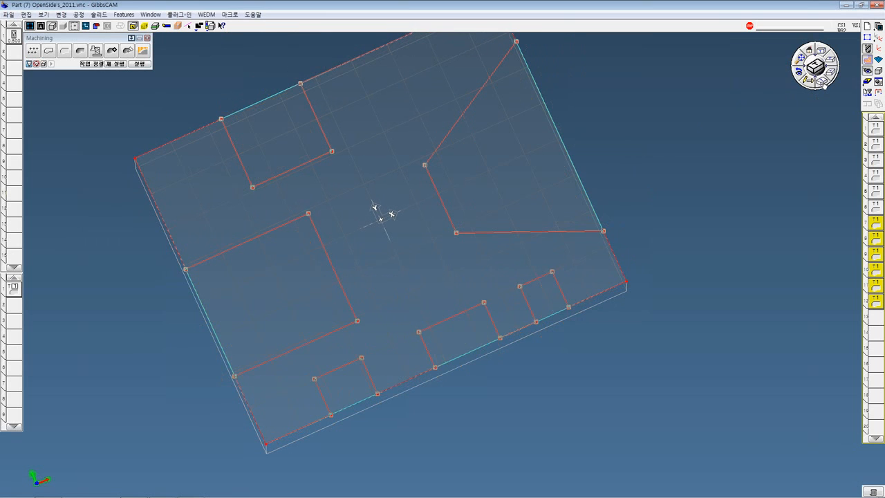
click(802, 59)
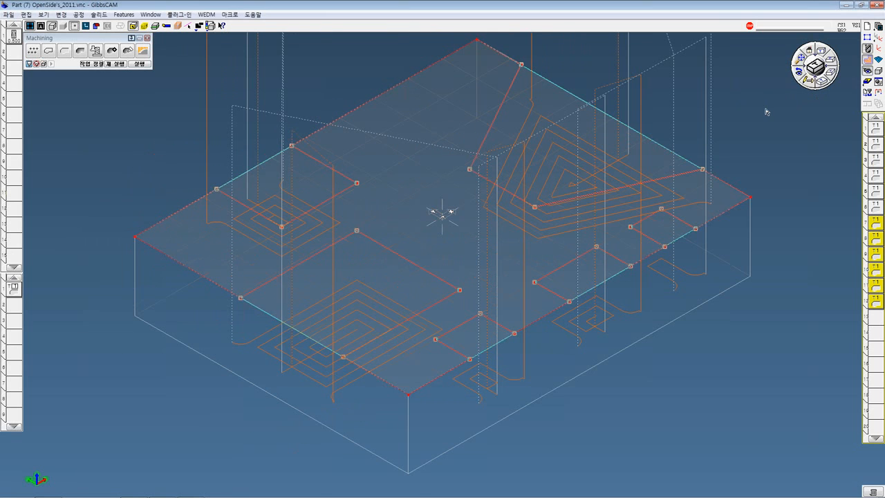
shift+middle_drag(766, 112, 680, 186)
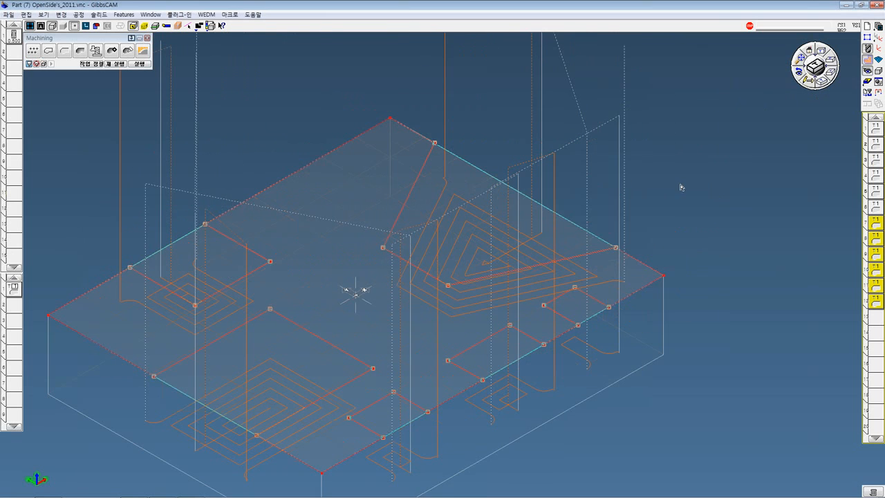
Select operations 1 to 6 and inspect their toolpaths along the open sides of the pockets
click(874, 206)
double_click(873, 209)
shift+middle_drag(770, 241, 745, 194)
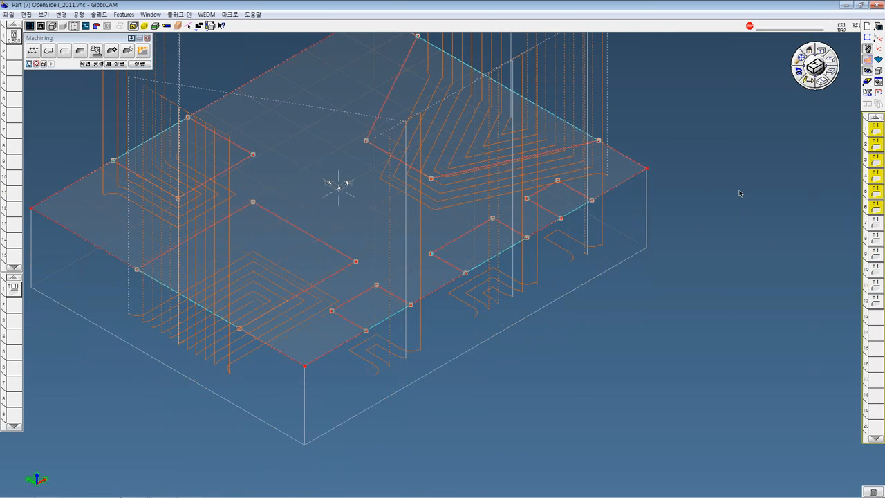
middle_drag(648, 175, 637, 220)
Compare the pocket toolpaths of operations 7 to 12 with those of operations 1 to 6
click(877, 226)
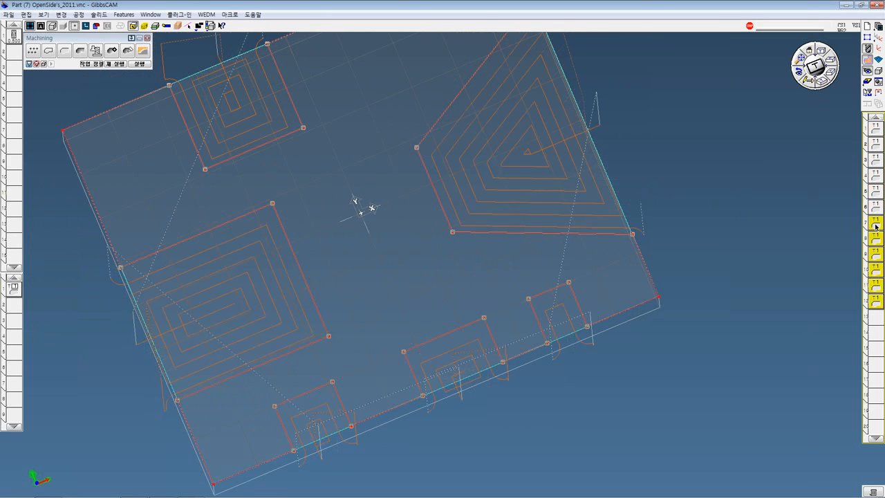
middle_drag(776, 211, 746, 165)
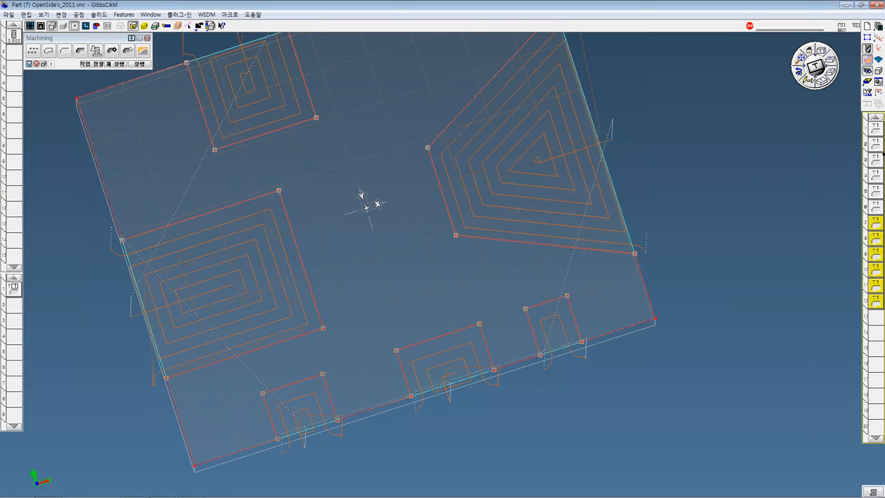
double_click(877, 146)
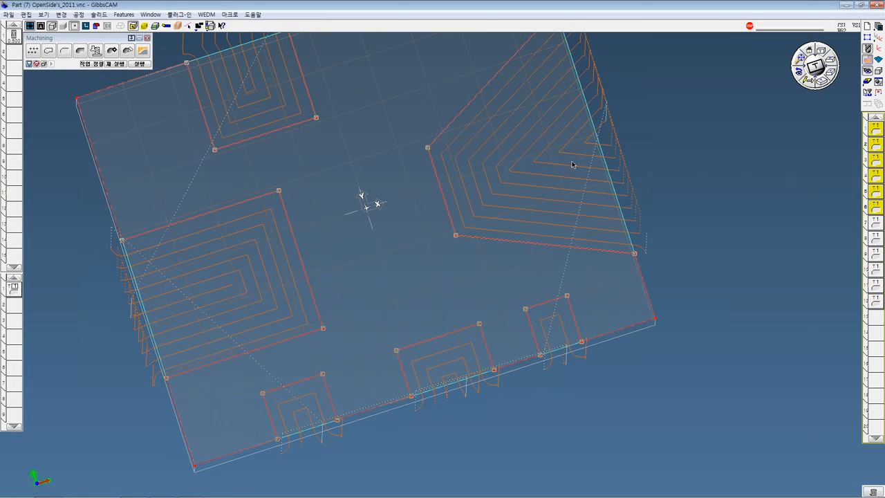
middle_drag(552, 248, 586, 121)
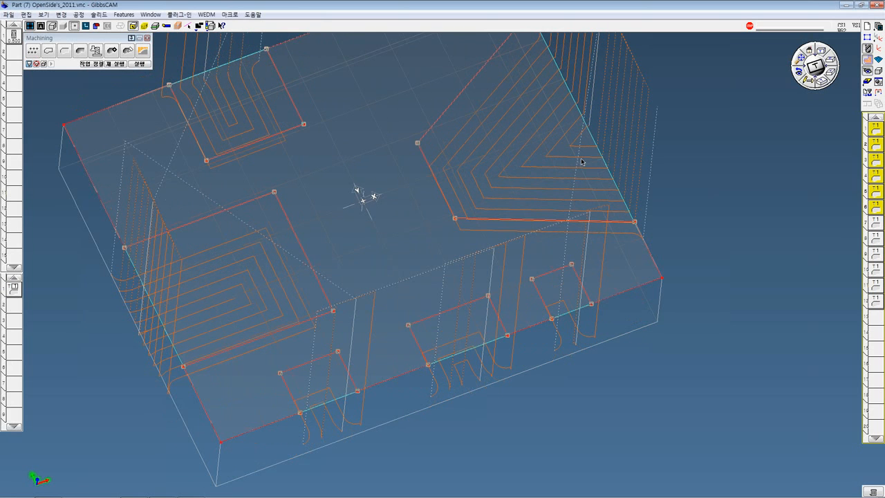
Open the pocket process of operations 1 to 6 and examine its Offset / Trim settings alongside the toolpaths
double_click(14, 289)
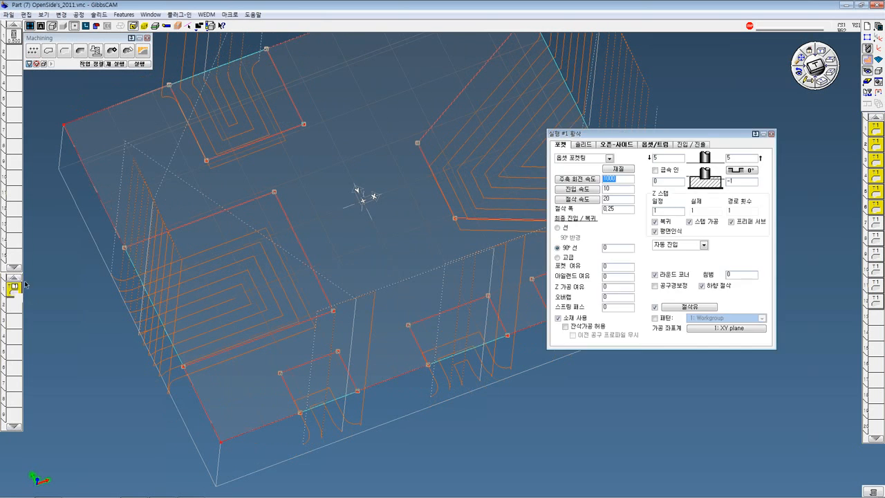
drag(597, 138, 363, 144)
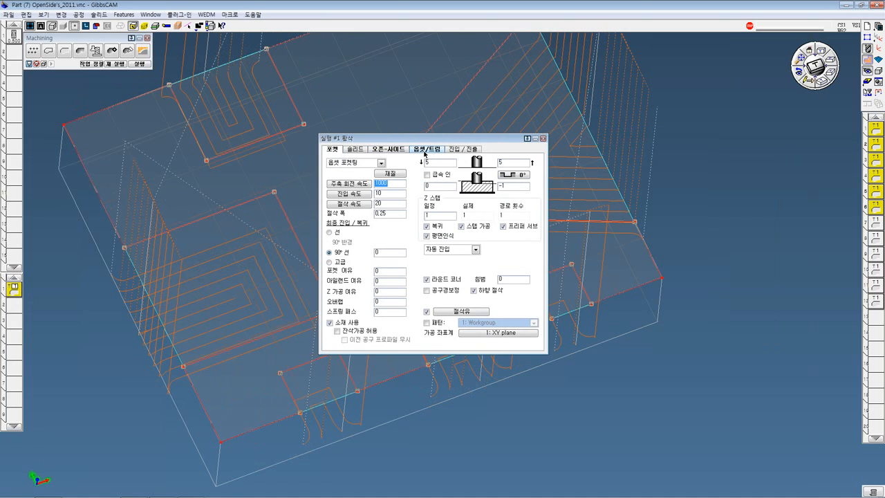
click(425, 149)
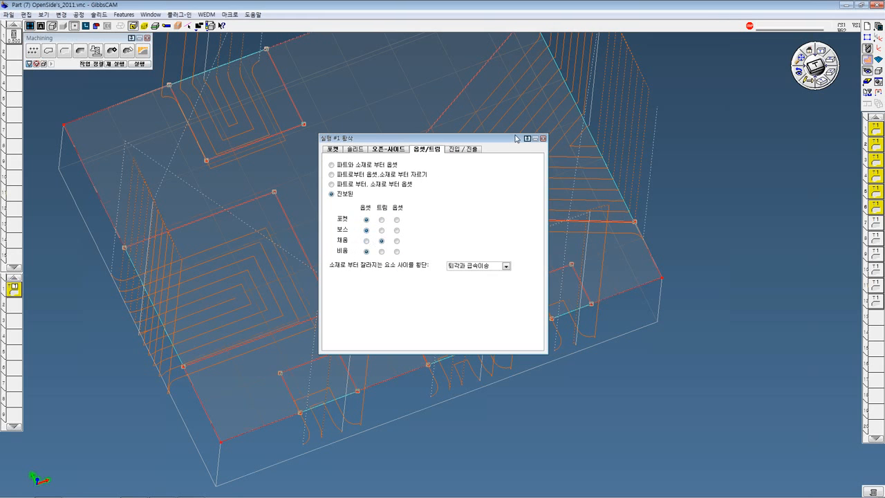
drag(517, 139, 339, 282)
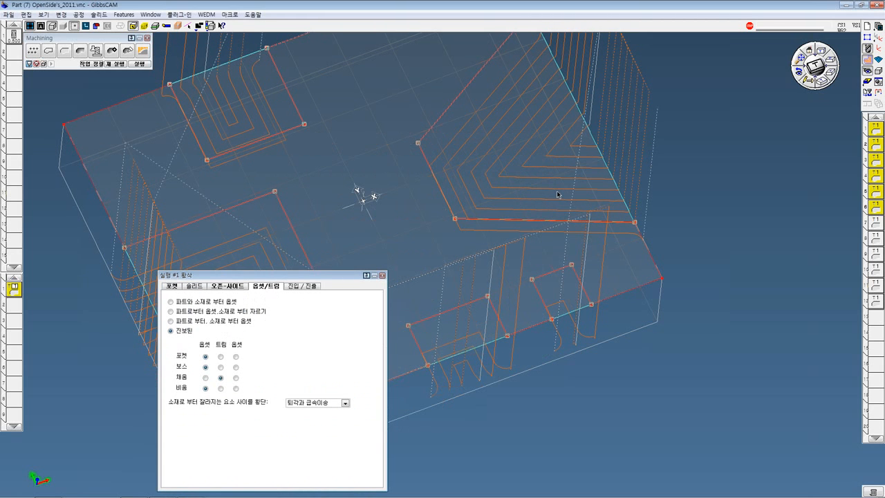
middle_drag(558, 194, 566, 251)
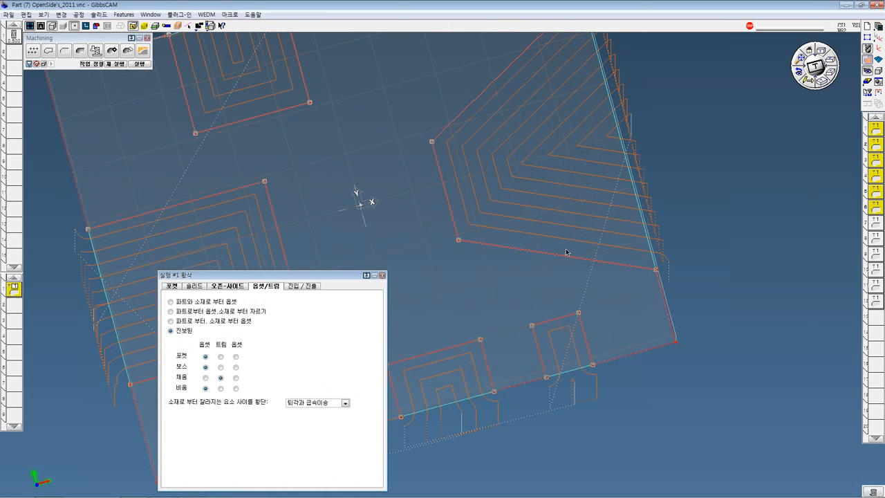
Examine the toolpaths and Offset / Trim settings of operations 7 to 12, and return to operations 1 to 6 for comparison
click(877, 225)
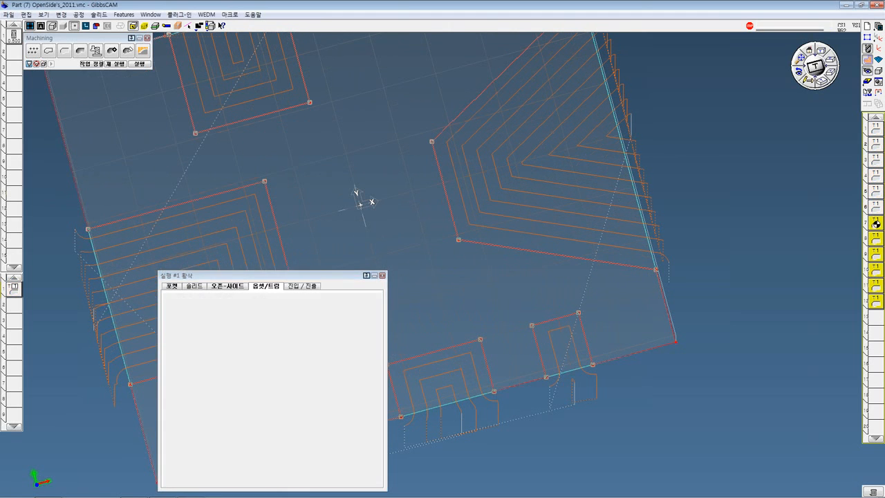
middle_drag(767, 197, 769, 155)
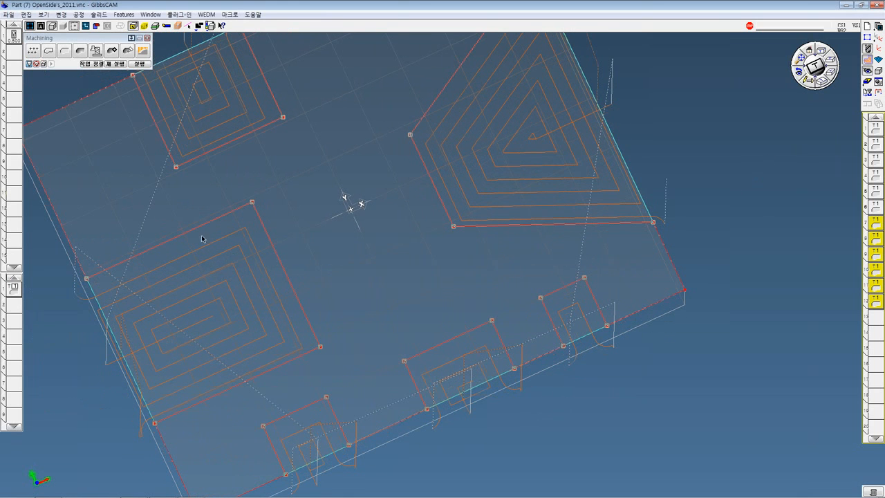
double_click(13, 288)
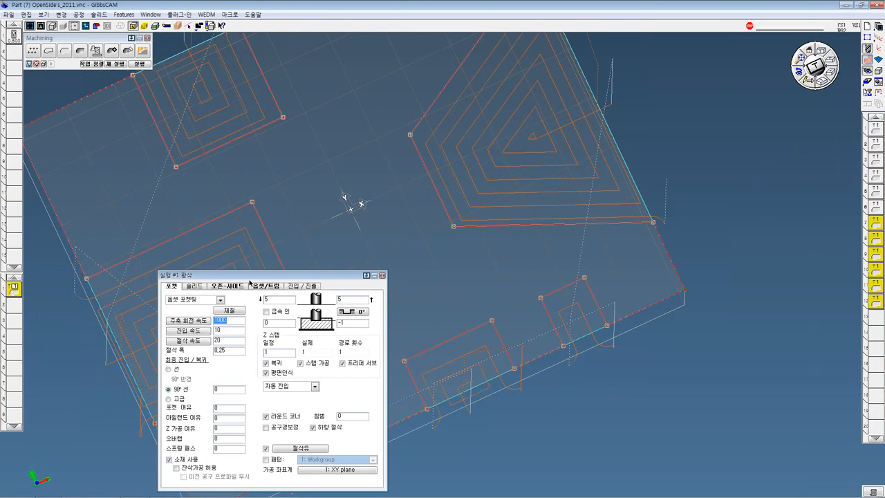
click(266, 285)
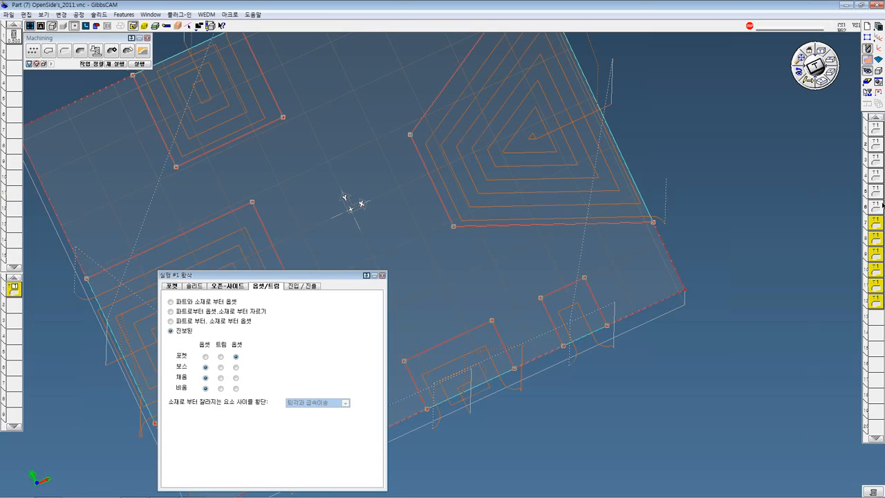
click(877, 206)
shift+click(878, 205)
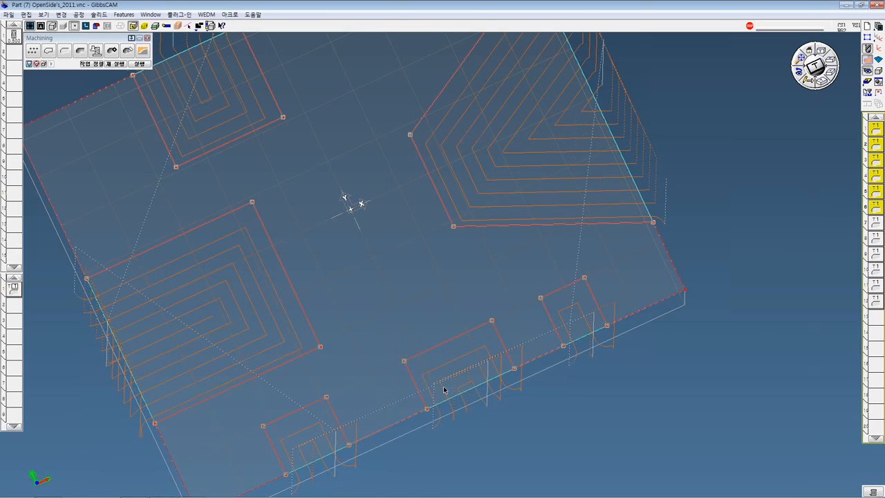
Switch to the PowerPoint presentation, show the B-axis turning slide full screen, and end the slide show
mouse_move(327, 495)
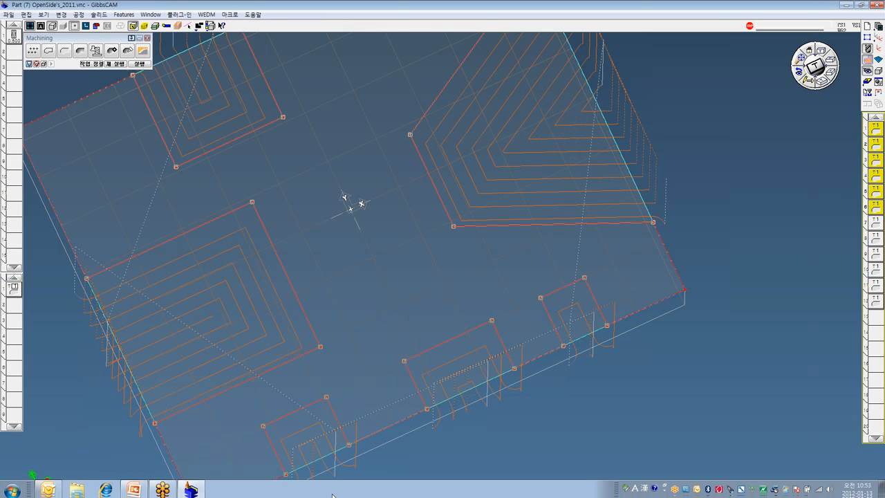
click(138, 489)
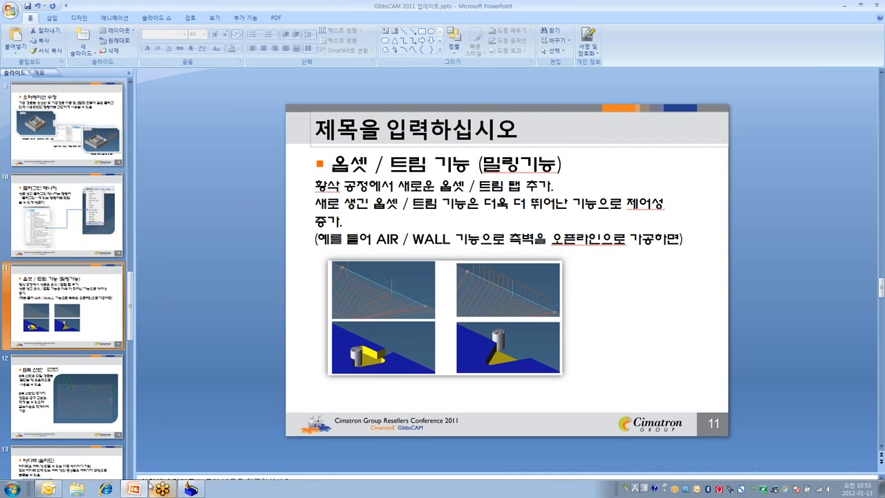
click(784, 492)
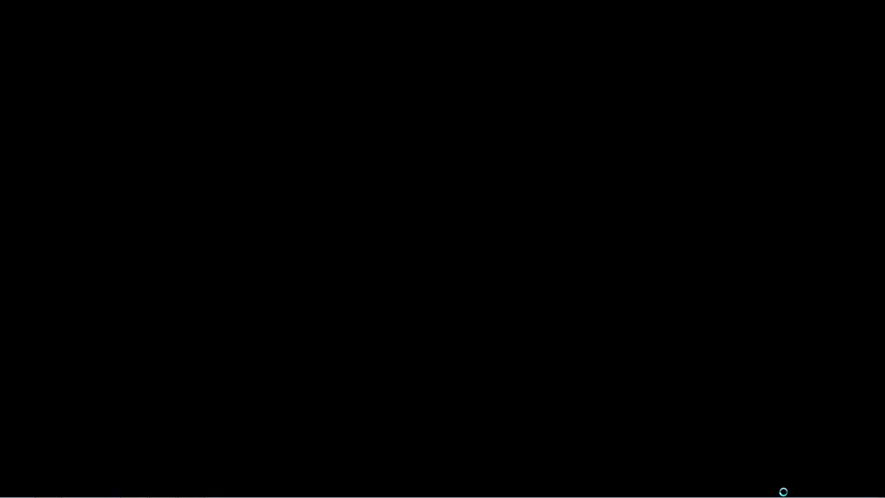
key(Right)
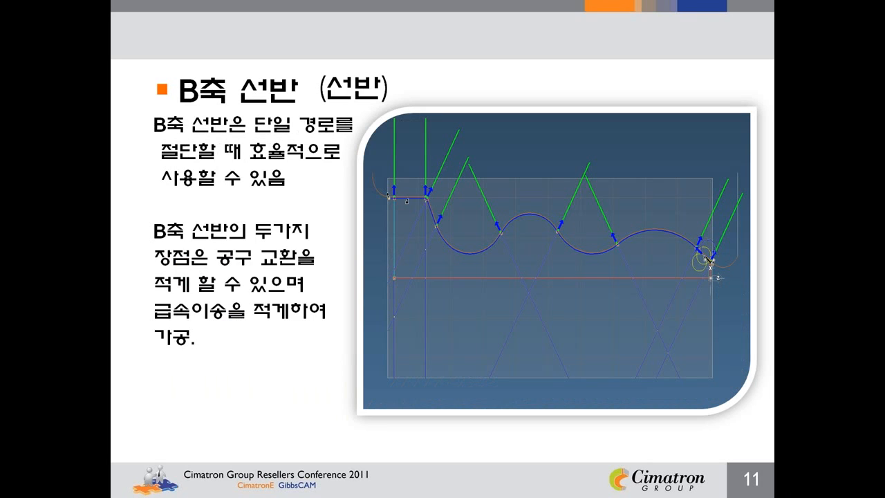
key(Right)
key(Escape)
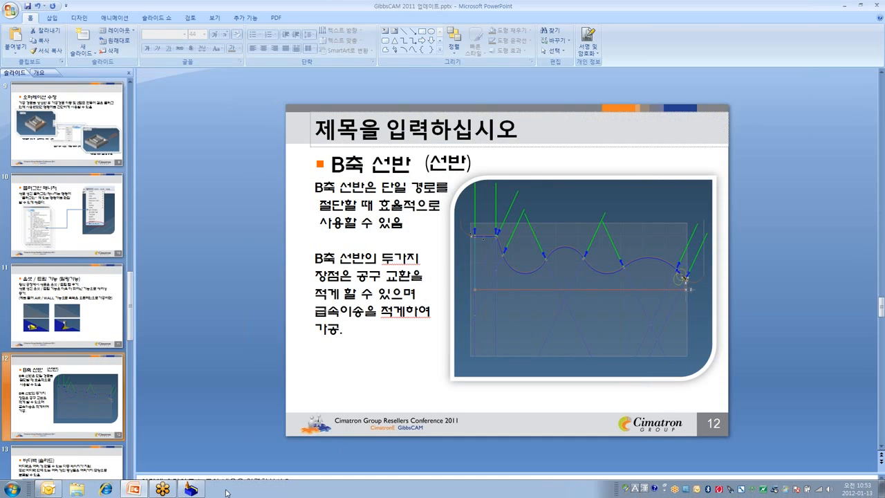
Switch back to GibbsCAM and close the open-sided part without saving changes
click(191, 489)
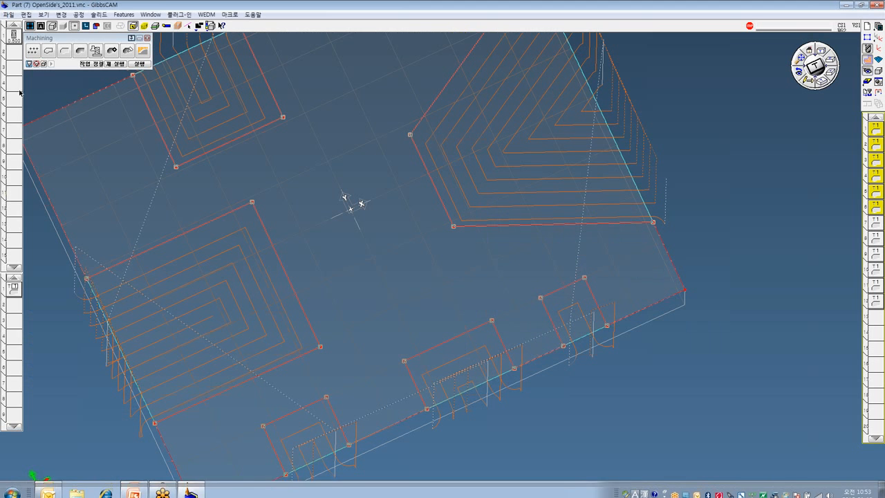
click(10, 15)
click(15, 43)
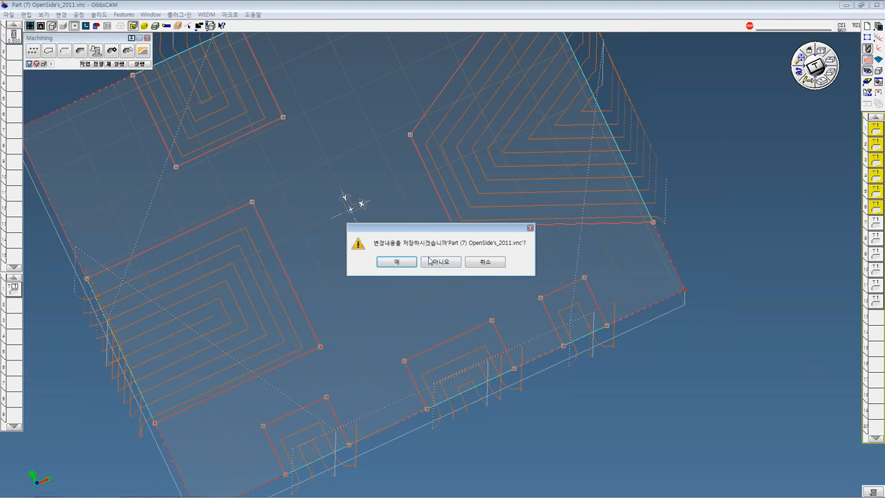
click(427, 259)
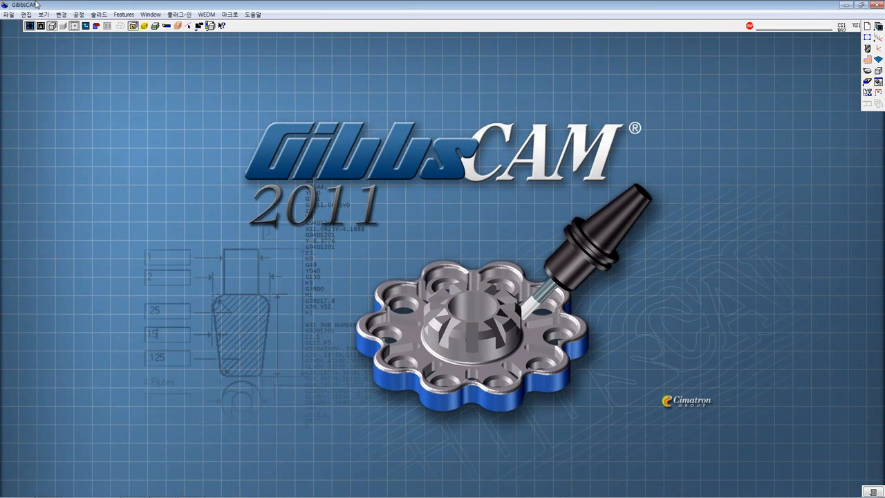
Open the part file Part (9) B-Axis_Turning_2011.vnc and enlarge the program window to nearly fill the screen
key(ctrl+o)
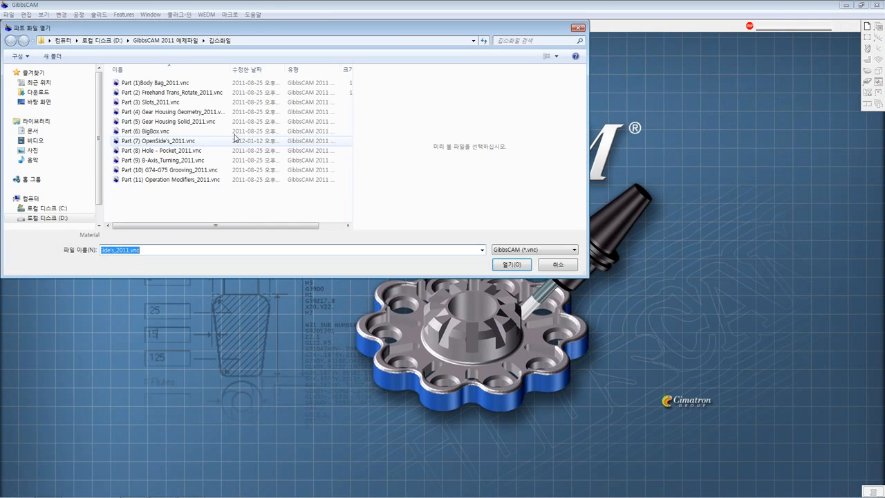
click(194, 141)
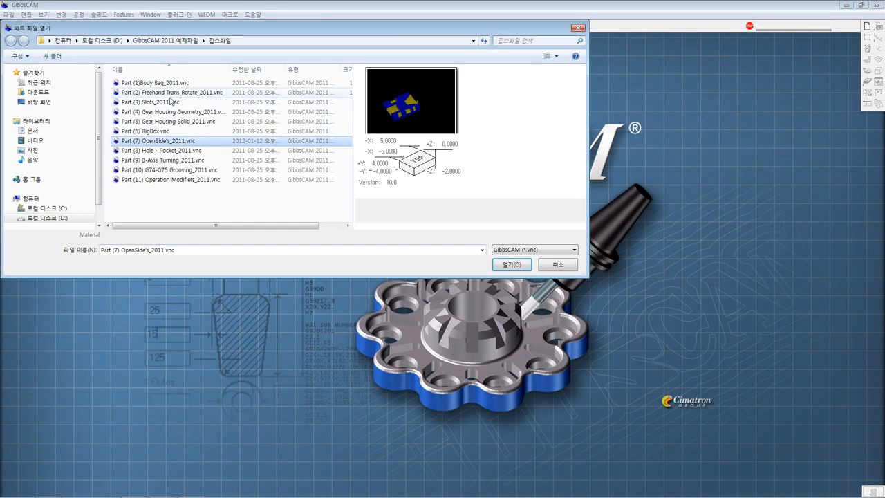
double_click(169, 159)
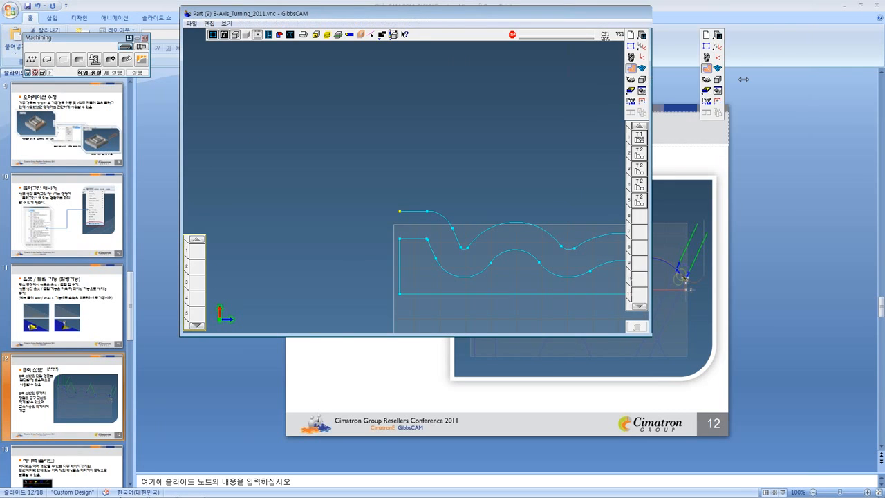
drag(651, 78, 867, 80)
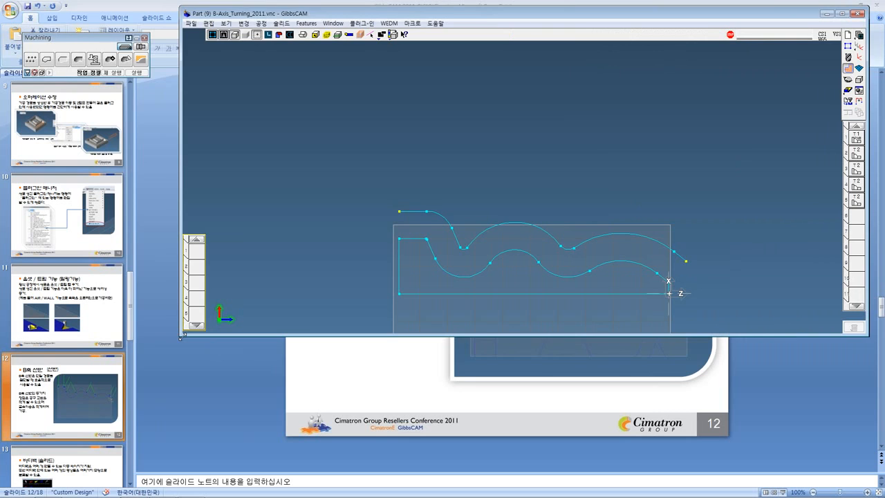
drag(181, 336, 0, 494)
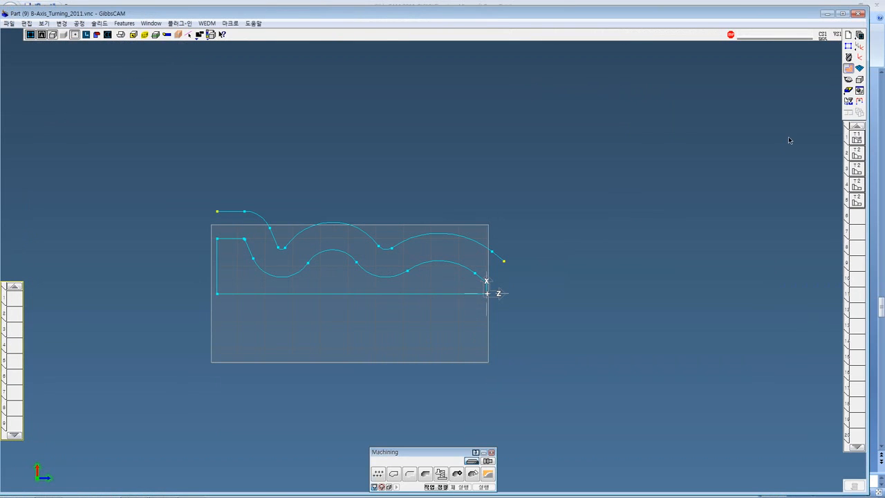
Inspect the B-axis turning toolpaths and tool orientation vectors of operations 2 to 5 one after another
click(857, 151)
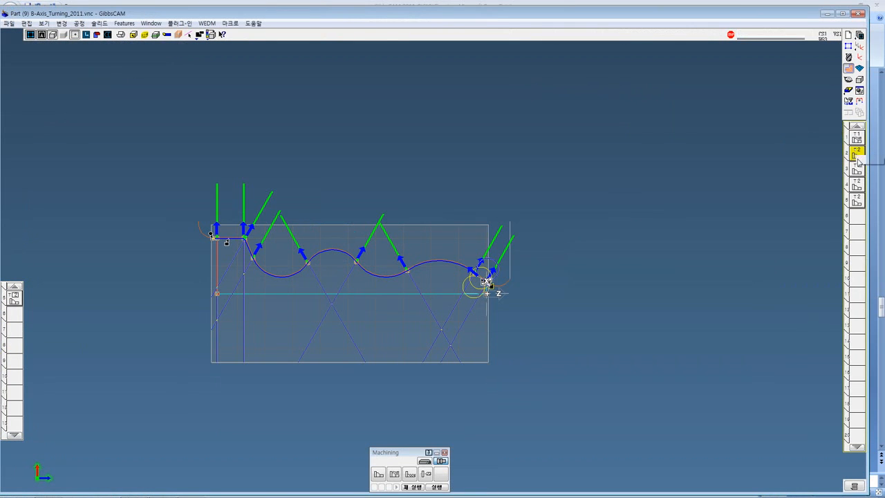
click(857, 168)
click(857, 184)
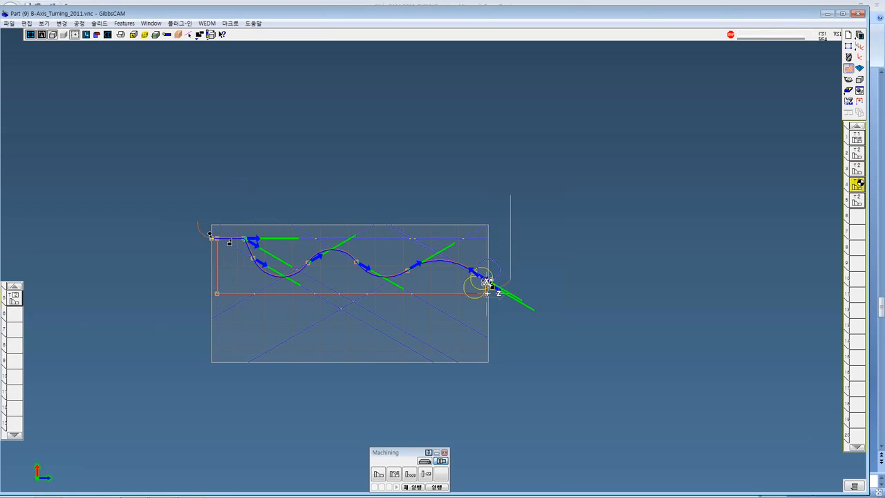
click(858, 202)
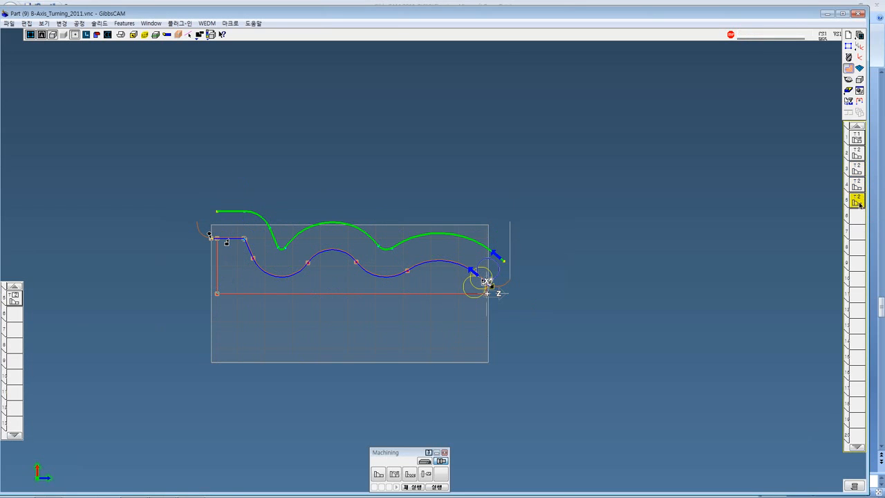
Select operation 2 and examine its tool orientation vectors along the wavy profile up close
click(857, 153)
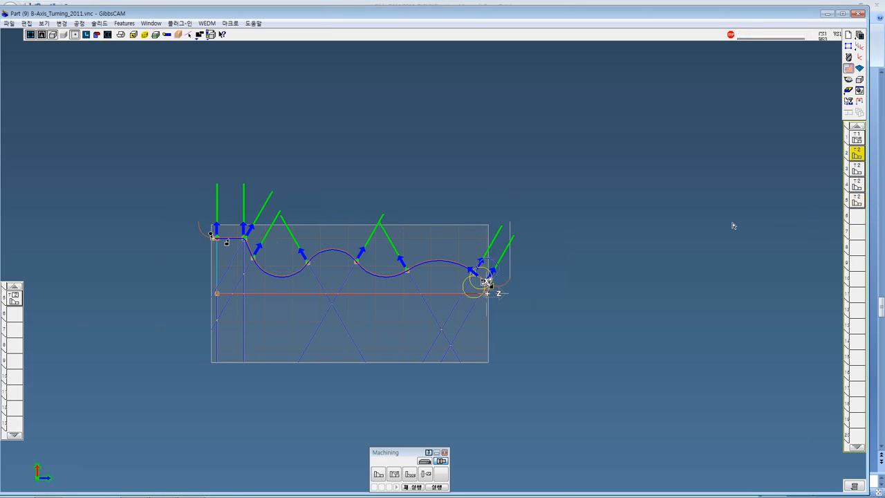
middle_drag(734, 225, 734, 151)
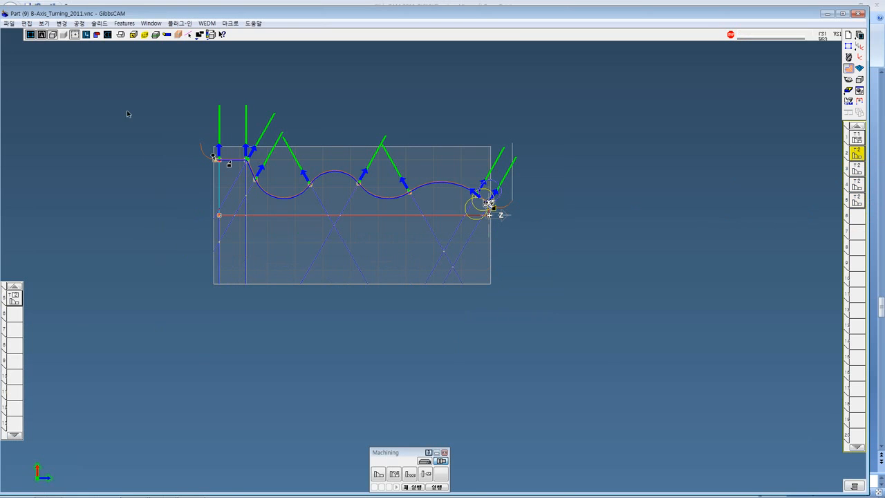
scroll(623, 346, up, 5)
middle_drag(609, 324, 616, 269)
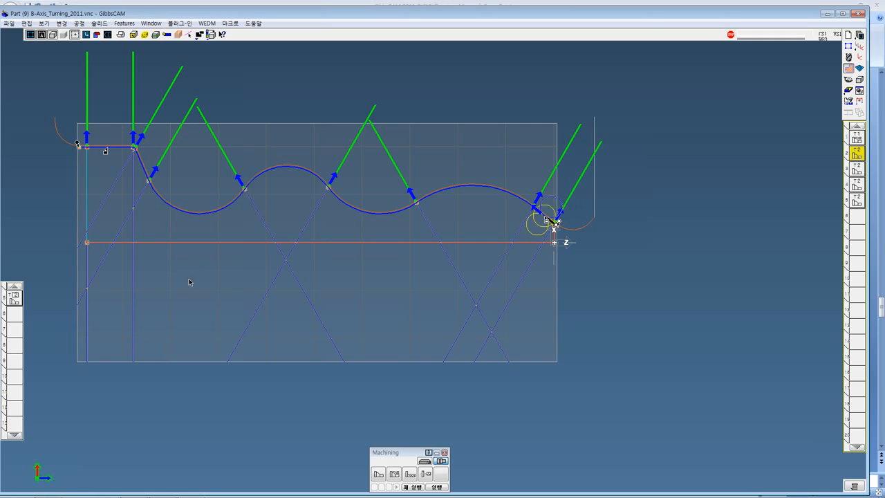
Run the Flash CPR cut simulation of operation 2 and watch the half-section stock being cut from a slightly tilted view
click(849, 91)
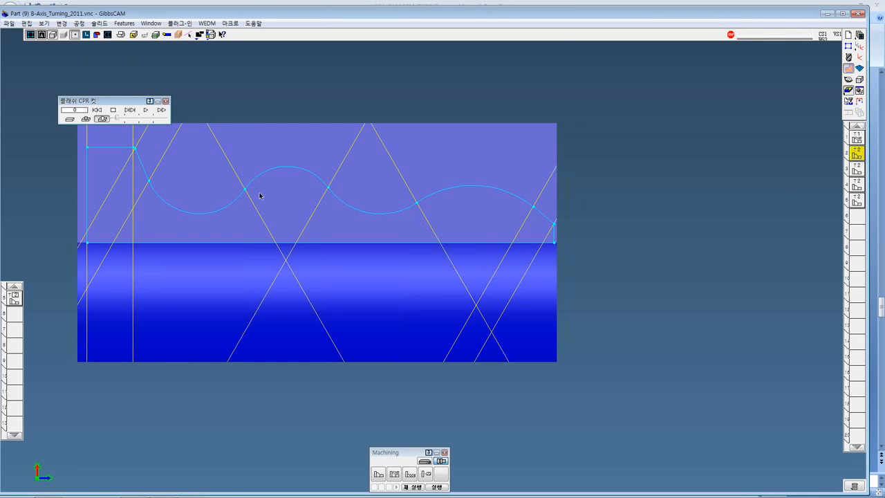
right_click(97, 104)
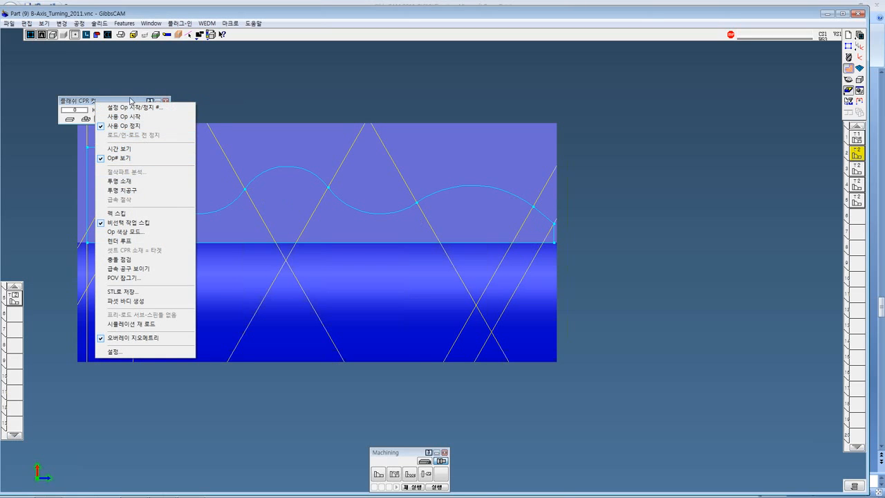
click(134, 102)
click(145, 111)
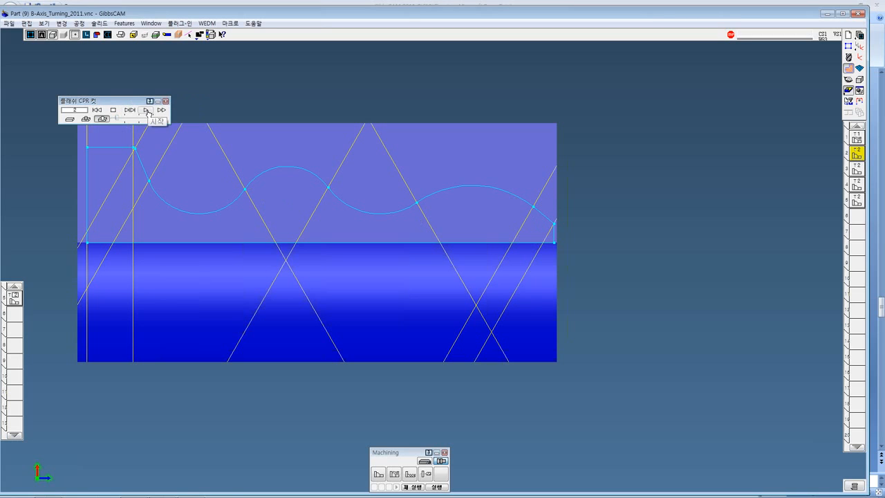
scroll(397, 227, down, 1)
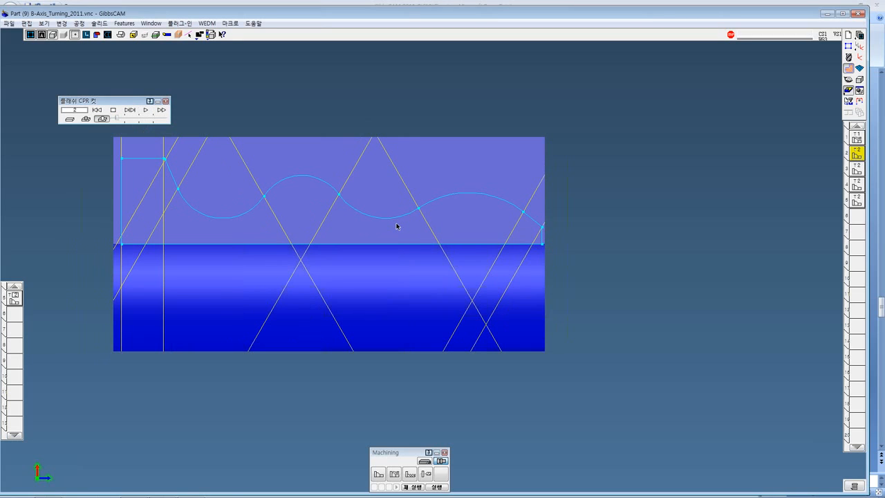
scroll(397, 226, down, 2)
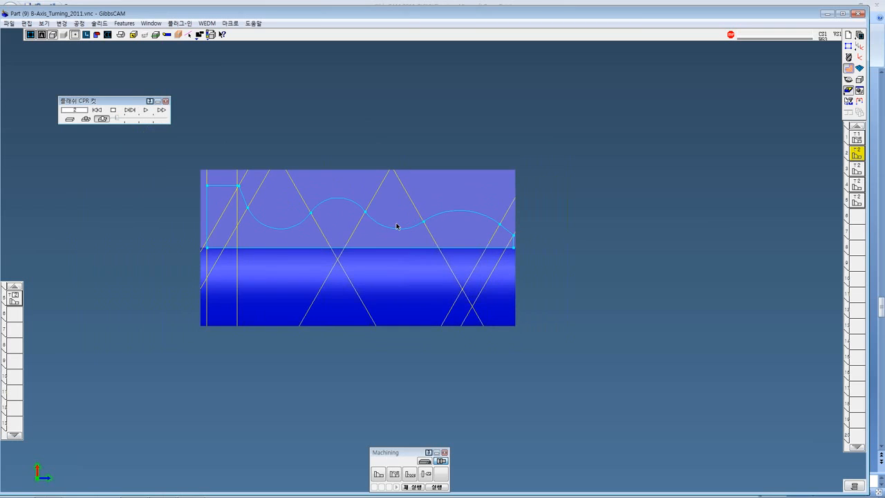
scroll(397, 226, down, 1)
scroll(376, 209, up, 3)
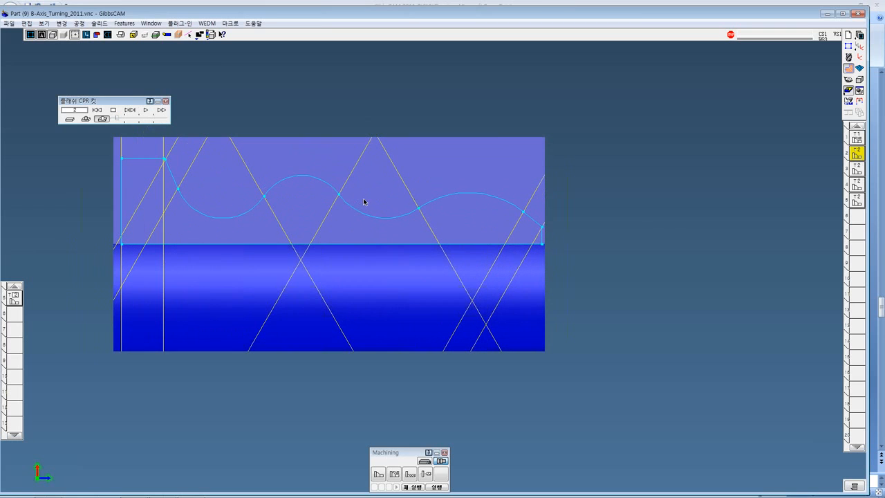
click(121, 34)
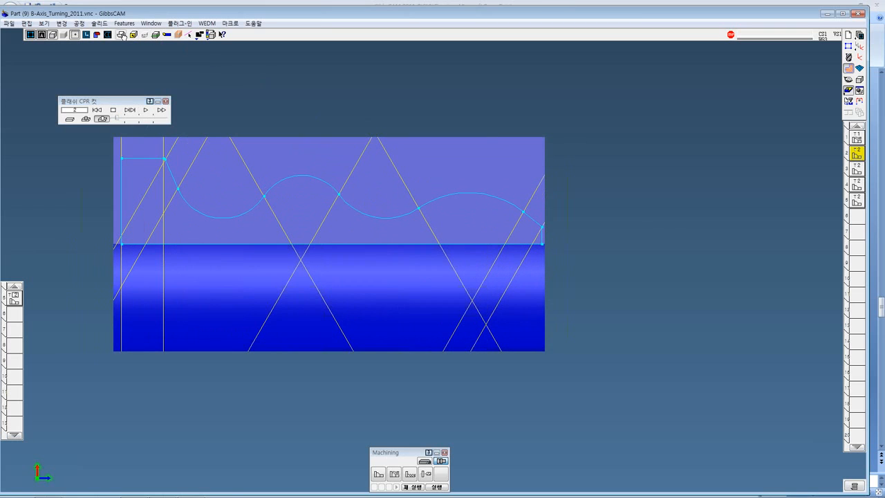
middle_drag(388, 148, 350, 159)
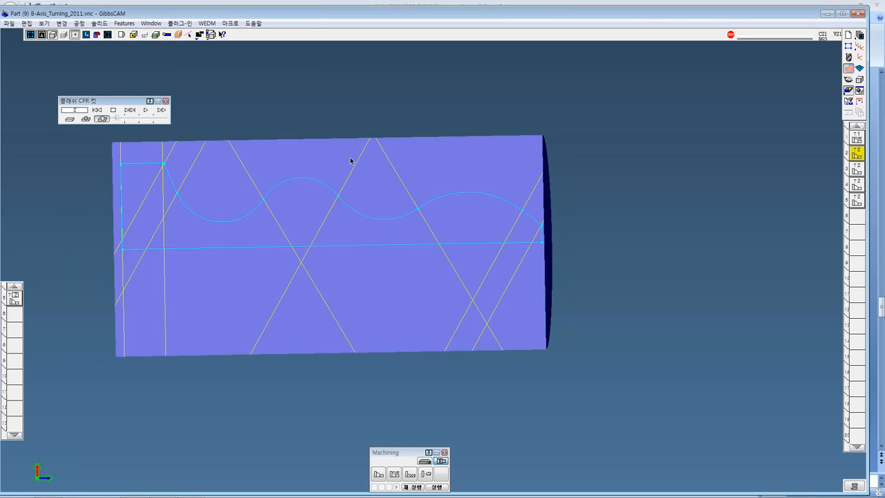
click(146, 110)
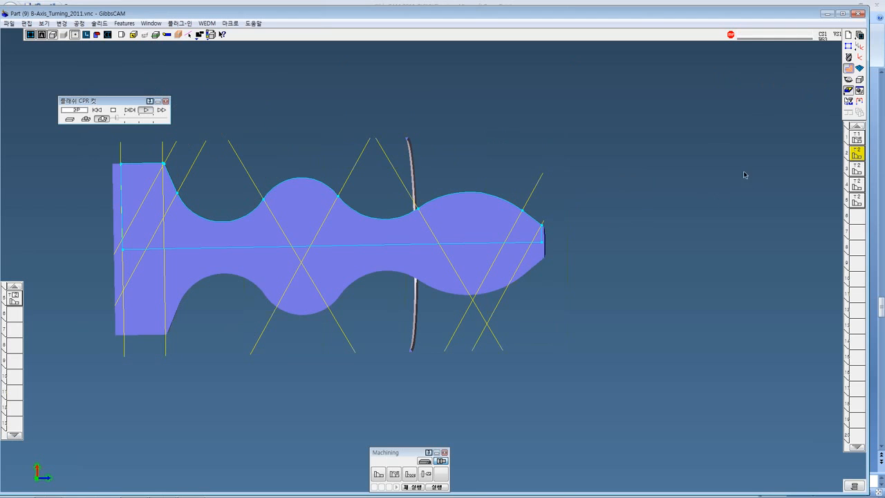
Select operation 3, rewind the cut simulation and play it from a more tilted view
click(859, 172)
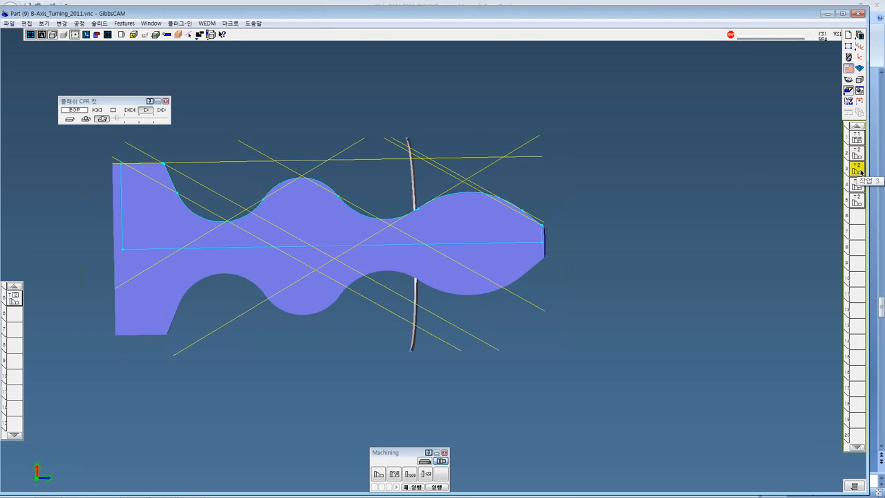
middle_drag(727, 233, 708, 247)
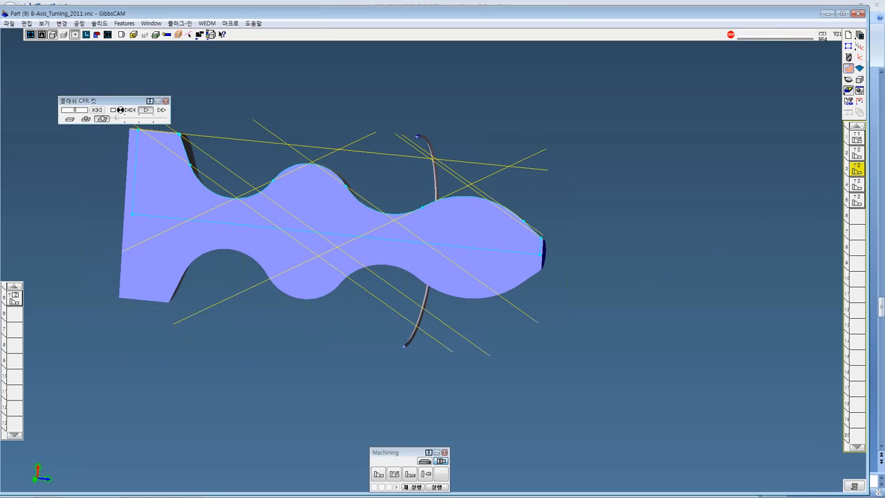
click(144, 110)
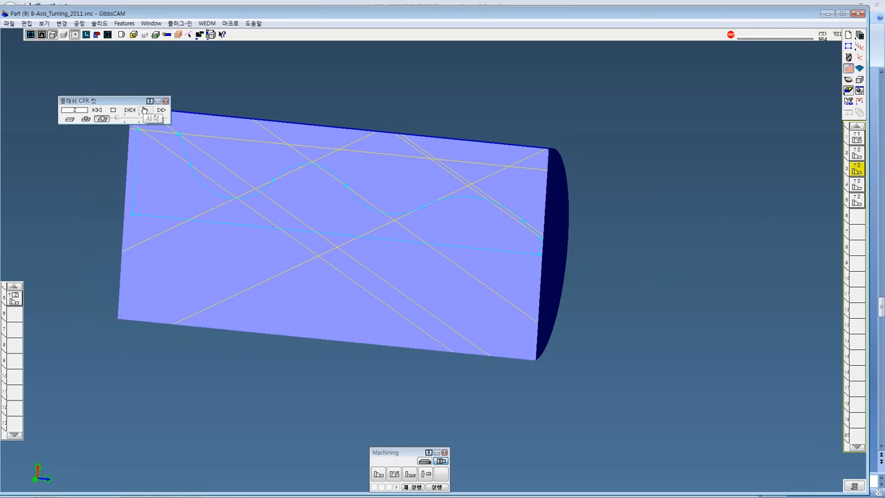
click(142, 111)
click(142, 111)
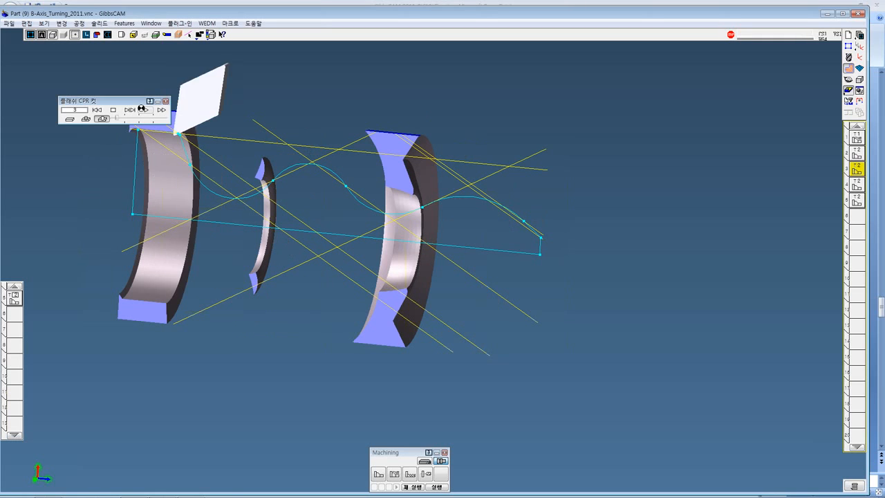
Simulate operation 4 from the uncut stock and return the model to the home view during the cut
click(856, 185)
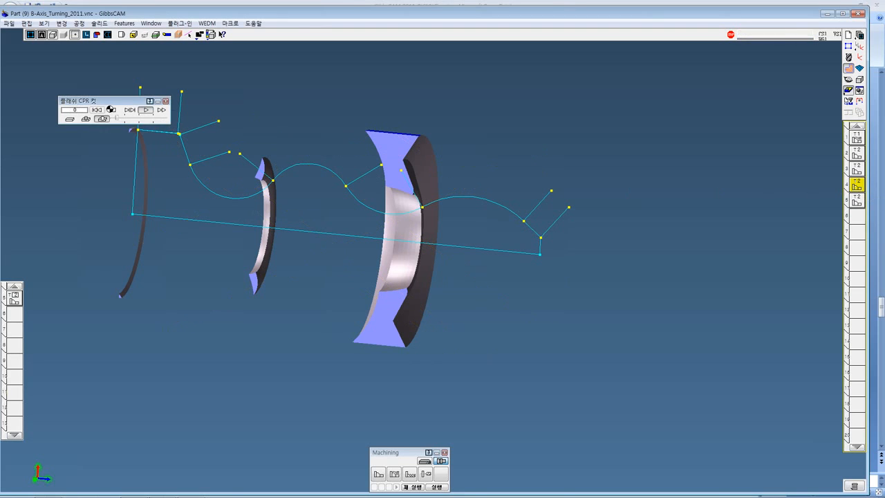
click(97, 109)
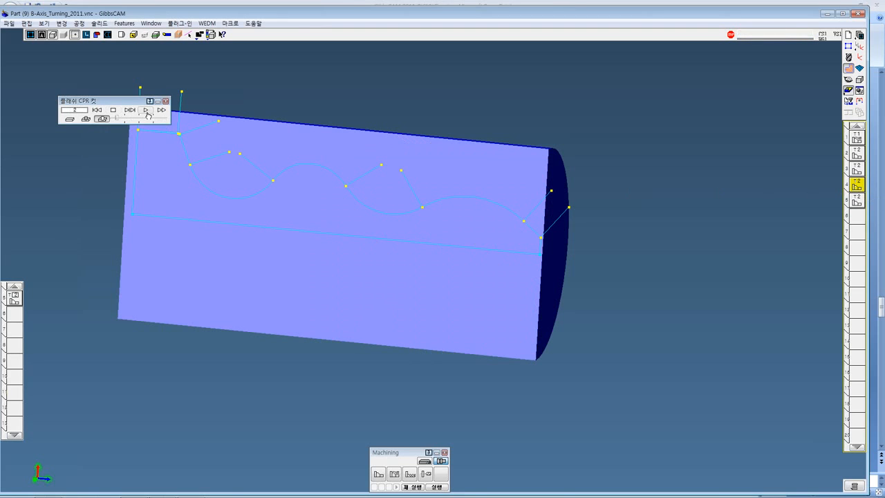
click(147, 110)
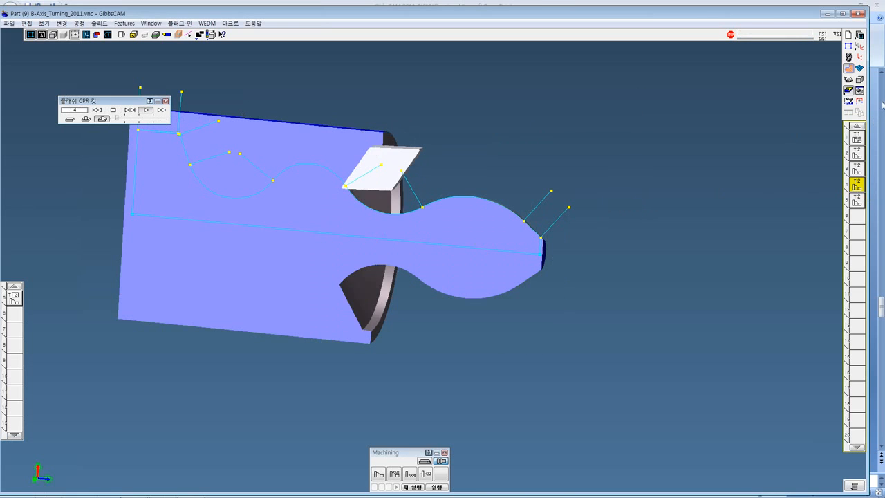
click(849, 79)
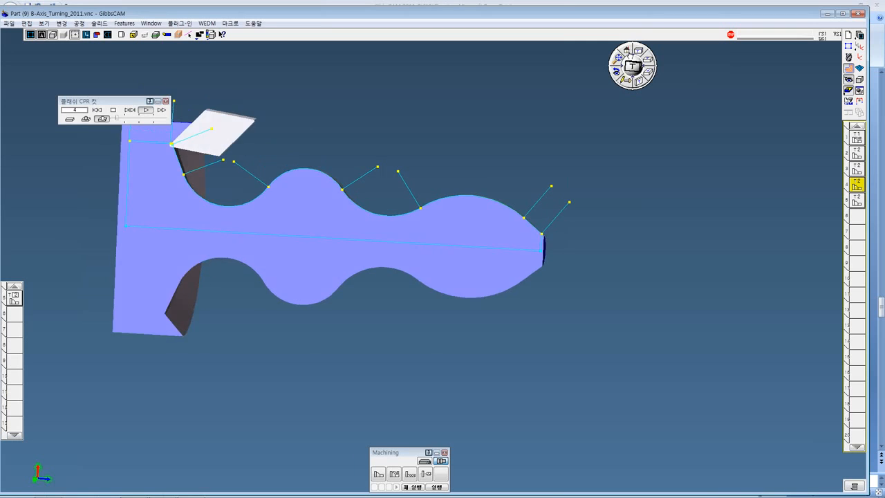
click(628, 51)
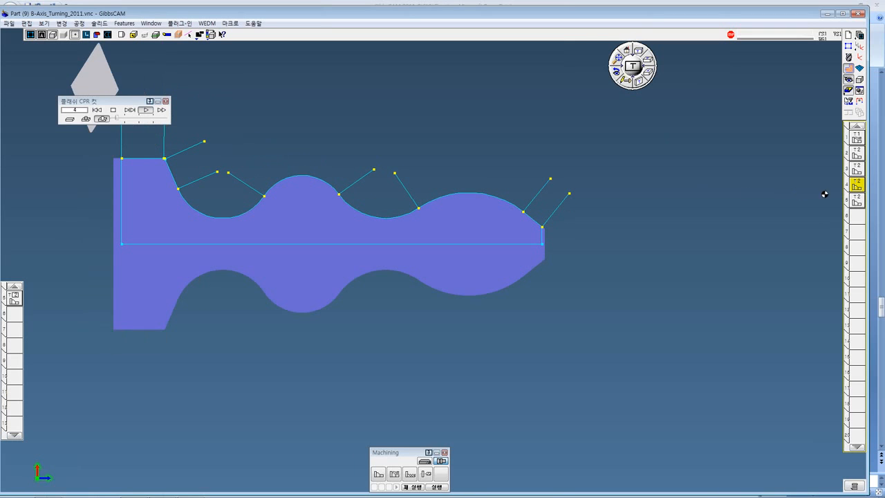
Replay the cut simulation for operation 5 from the start and close the simulation when it has finished
click(857, 201)
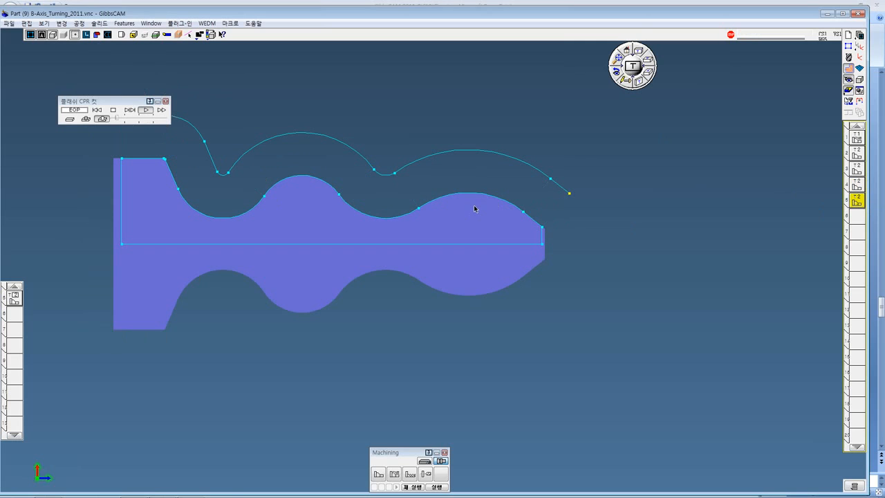
click(97, 110)
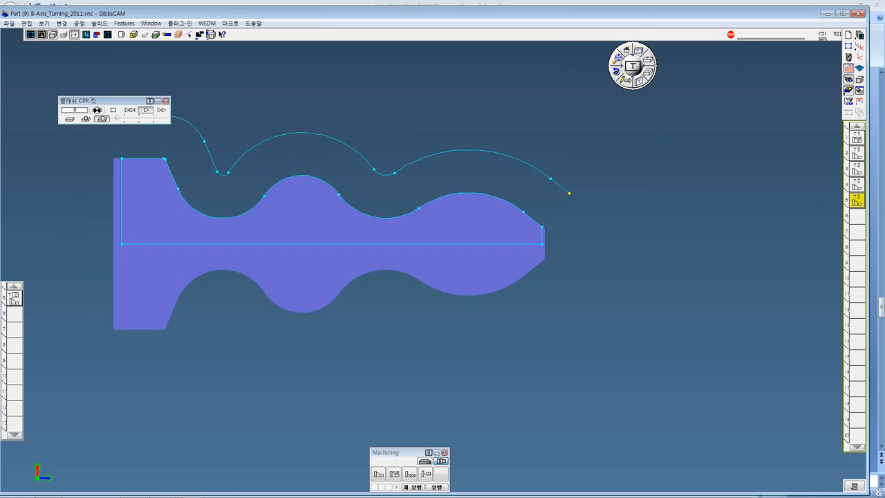
click(145, 110)
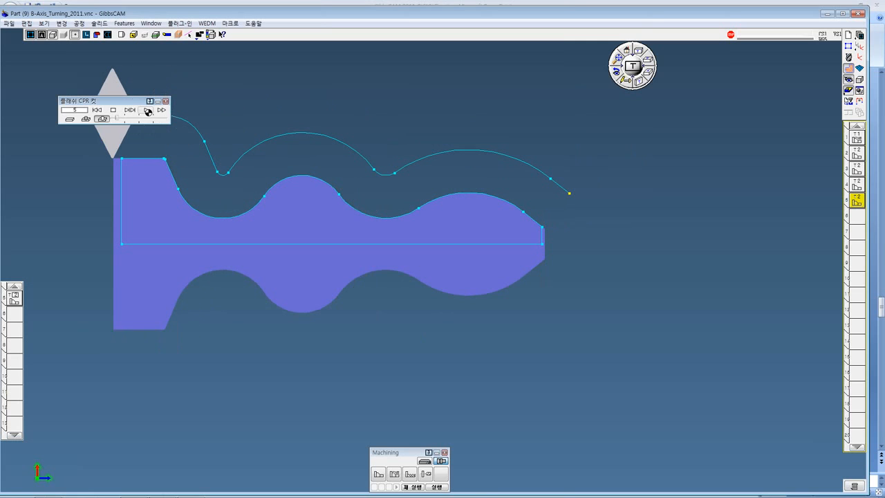
click(166, 102)
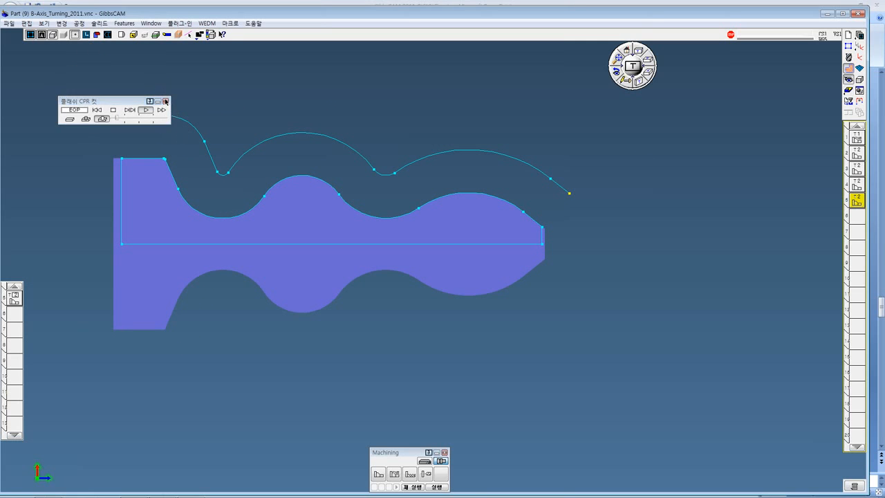
click(630, 225)
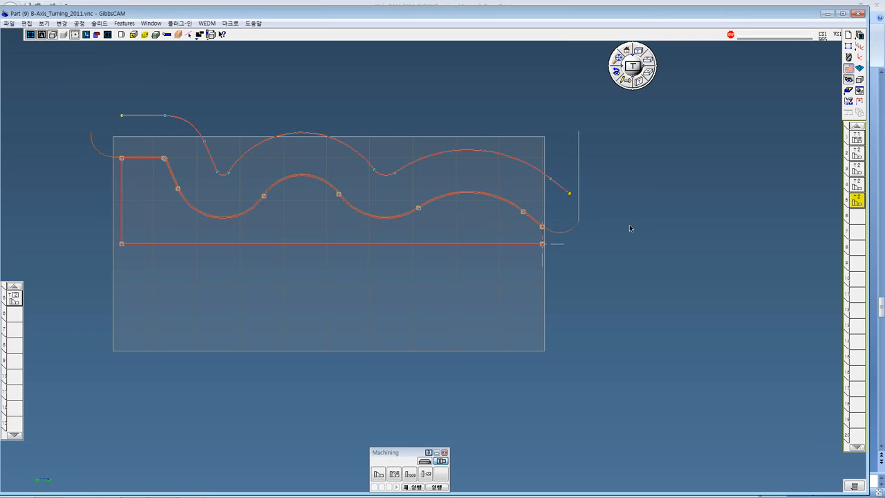
Open the contour process of operation 5, examine its B-axis guide curve settings and close the dialog
double_click(855, 203)
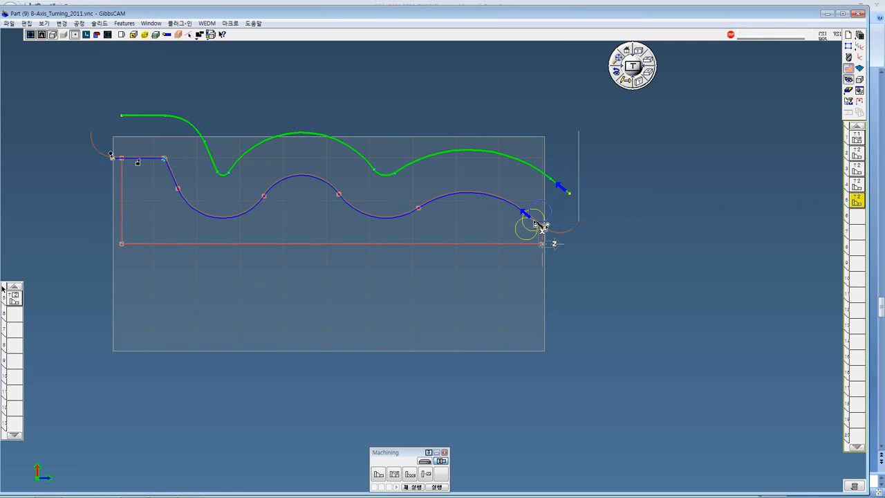
double_click(20, 303)
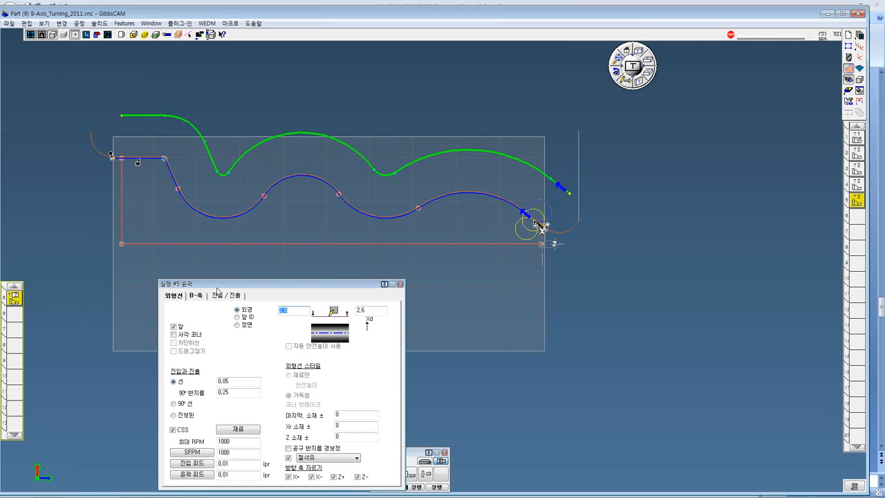
drag(224, 286, 403, 176)
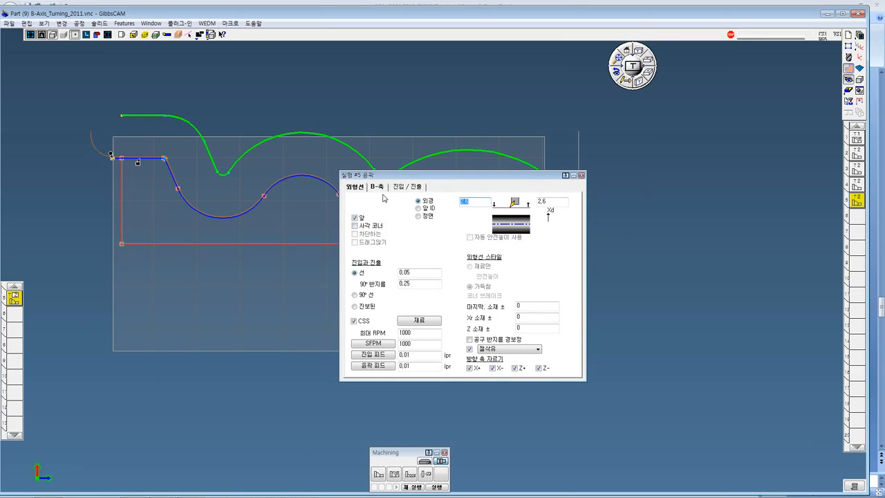
click(377, 187)
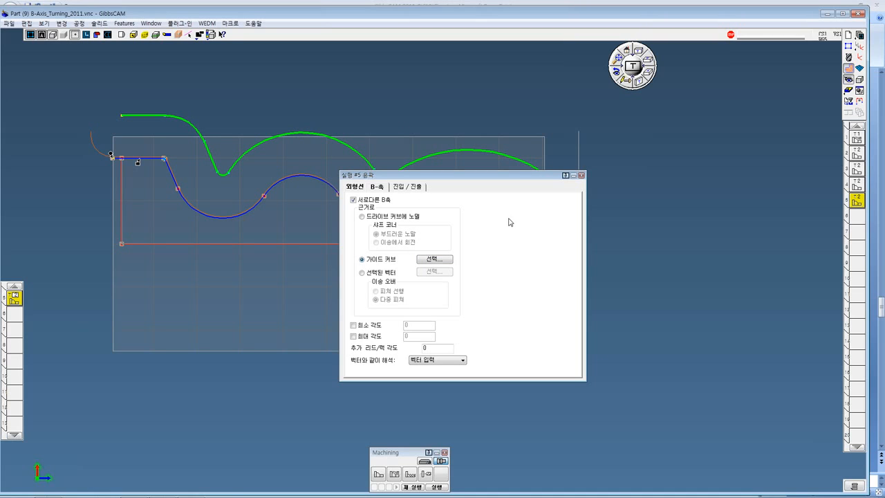
click(583, 178)
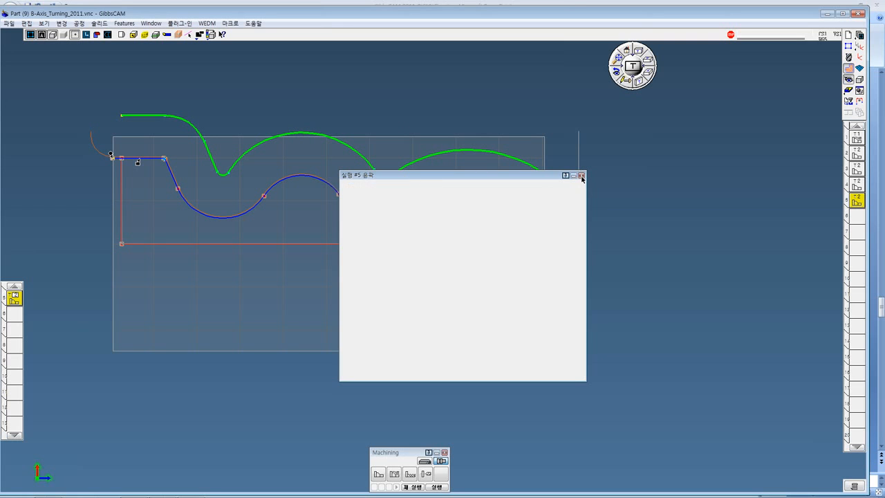
Switch to the GibbsCAM 2011 update presentation in PowerPoint and bring the slides after slide 12 into view
mouse_move(171, 492)
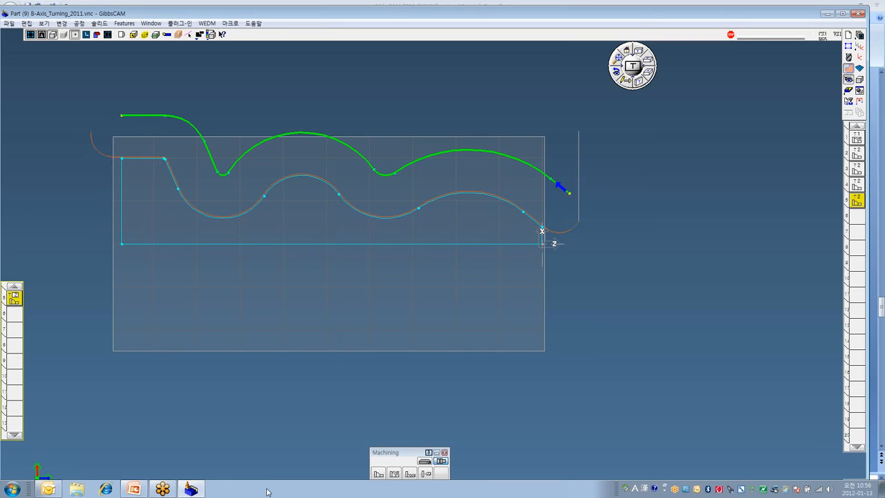
click(134, 490)
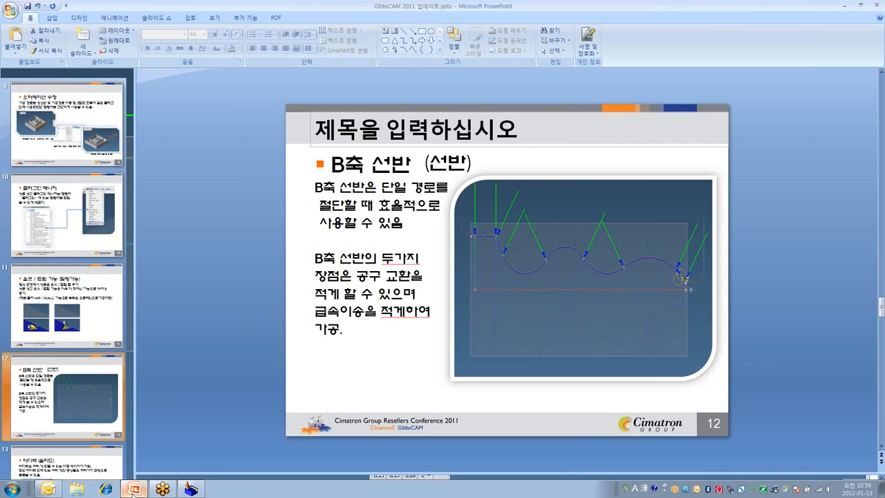
scroll(104, 366, down, 2)
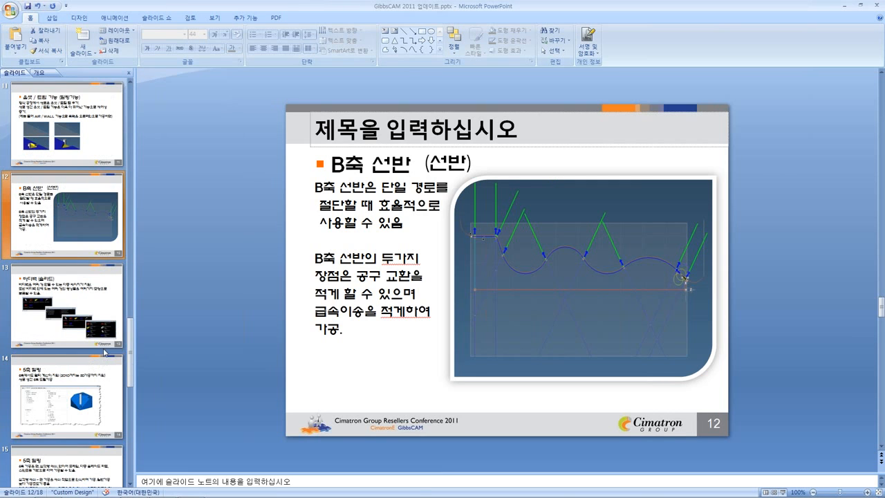